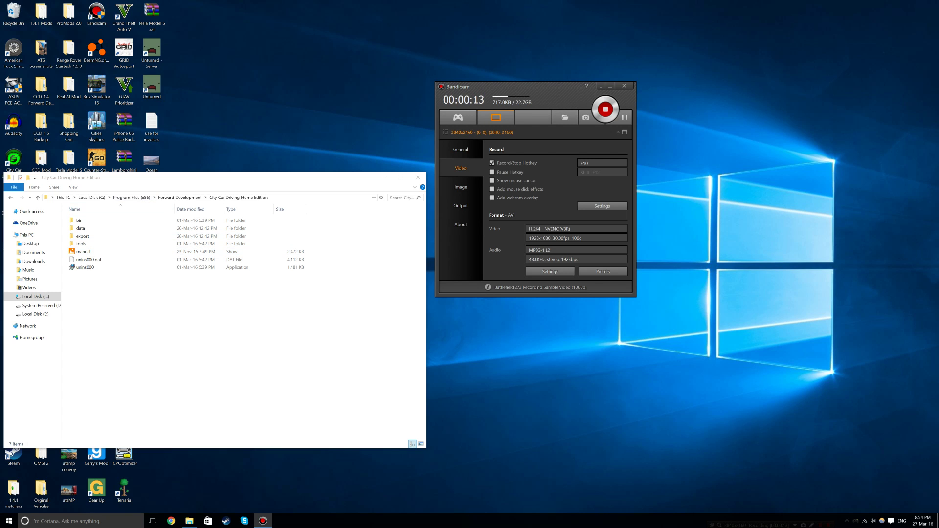
Step: Create a desktop folder named "mod name", open it and place its window beside the game's folder window
{"action": "right_click", "coordinate": [459, 329]}
{"action": "mouse_move", "coordinate": [489, 399]}
{"action": "left_click", "coordinate": [562, 400]}
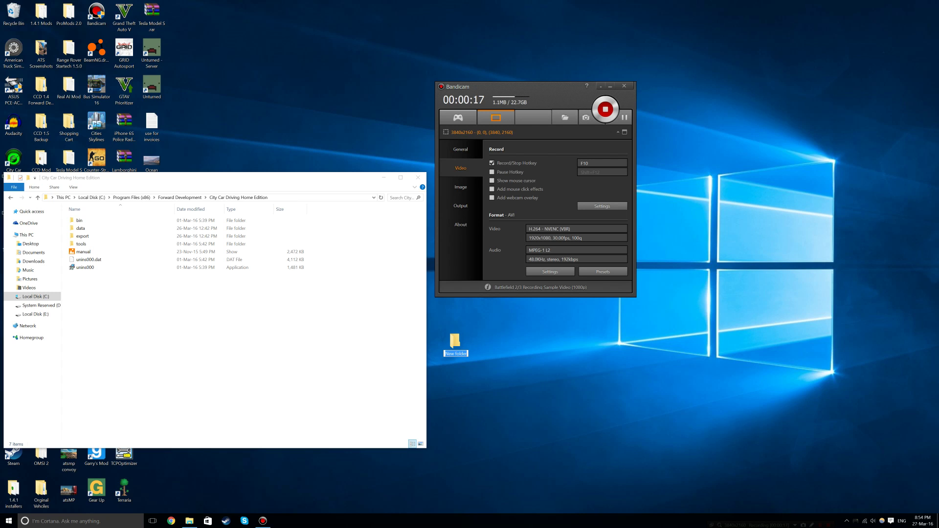
{"action": "type", "text": "mod name"}
{"action": "key", "text": "Return"}
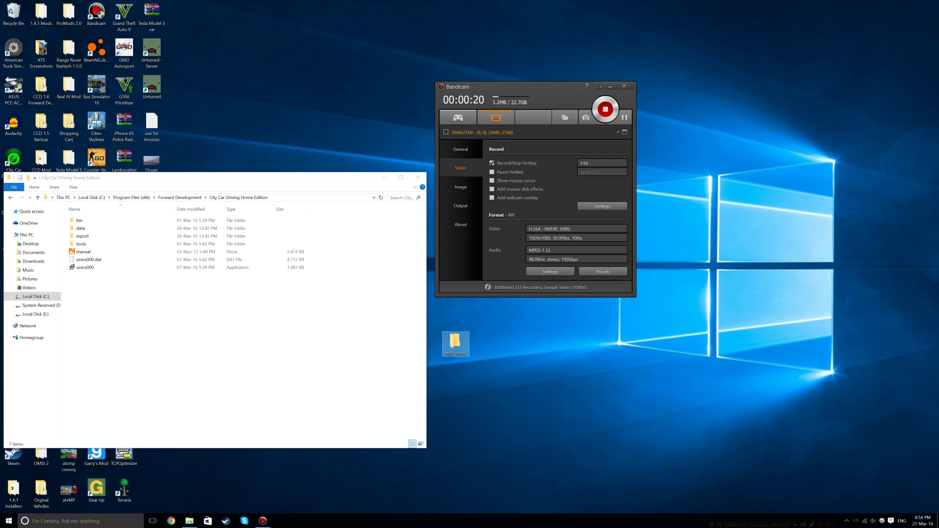
{"action": "key", "text": "Return"}
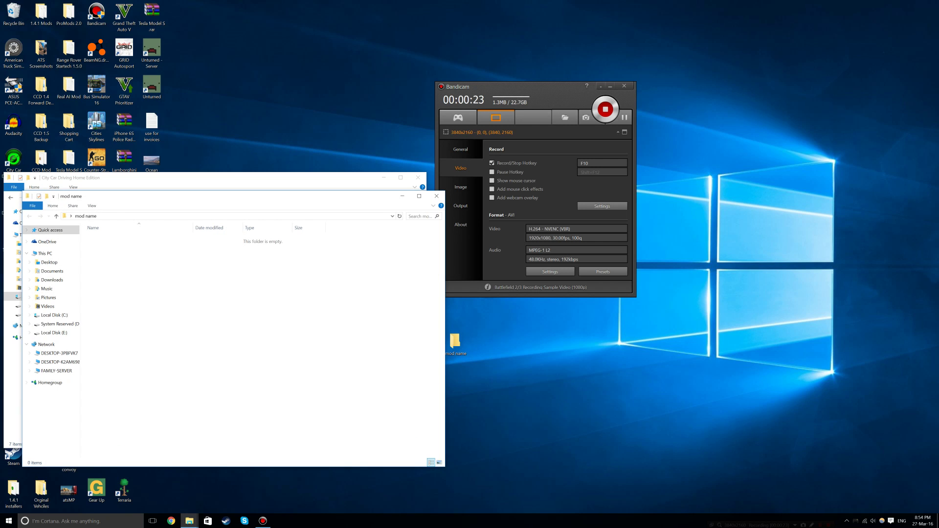
{"action": "left_click_drag", "start_coordinate": [234, 196], "coordinate": [623, 198]}
Step: Create a folder named "data" inside the "mod name" folder
{"action": "right_click", "coordinate": [624, 322]}
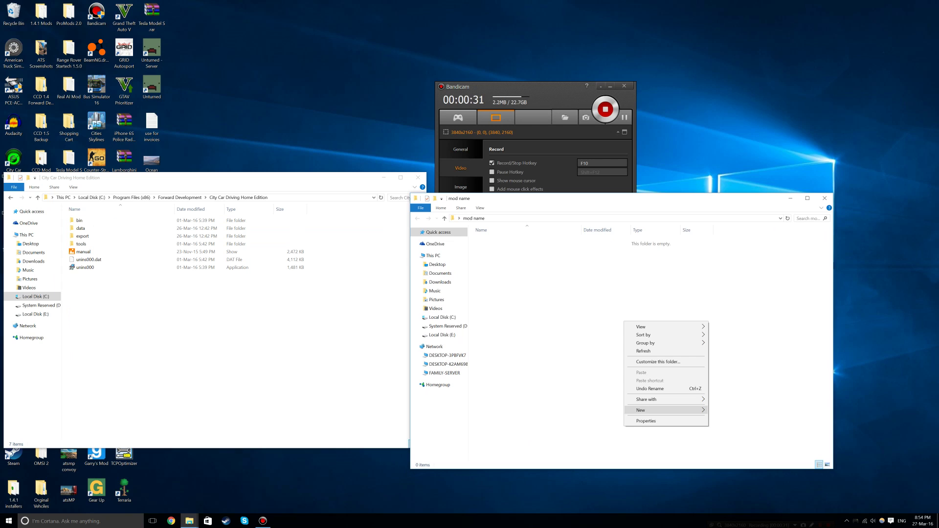
{"action": "mouse_move", "coordinate": [646, 409]}
{"action": "left_click", "coordinate": [724, 410]}
{"action": "type", "text": "c"}
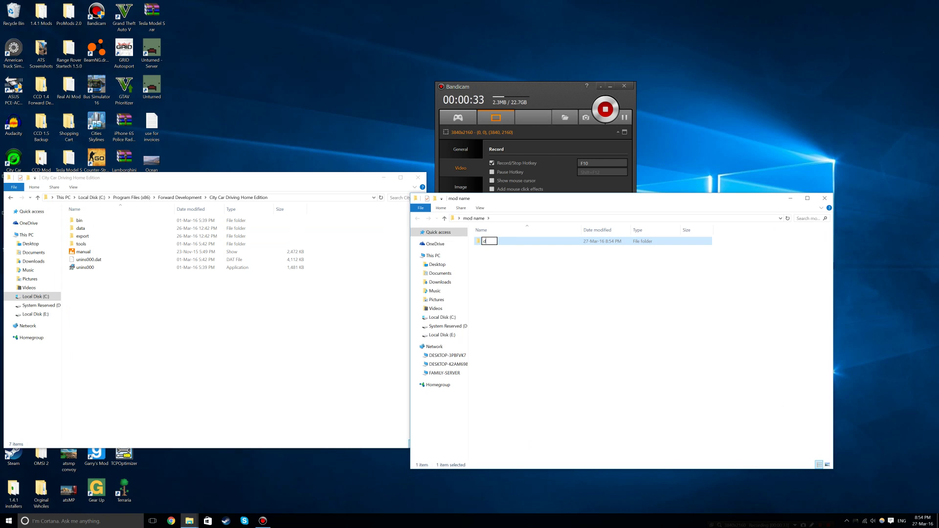
{"action": "type", "text": "ata"}
Step: Create a second folder named "export" inside the "mod name" folder
{"action": "right_click", "coordinate": [552, 340]}
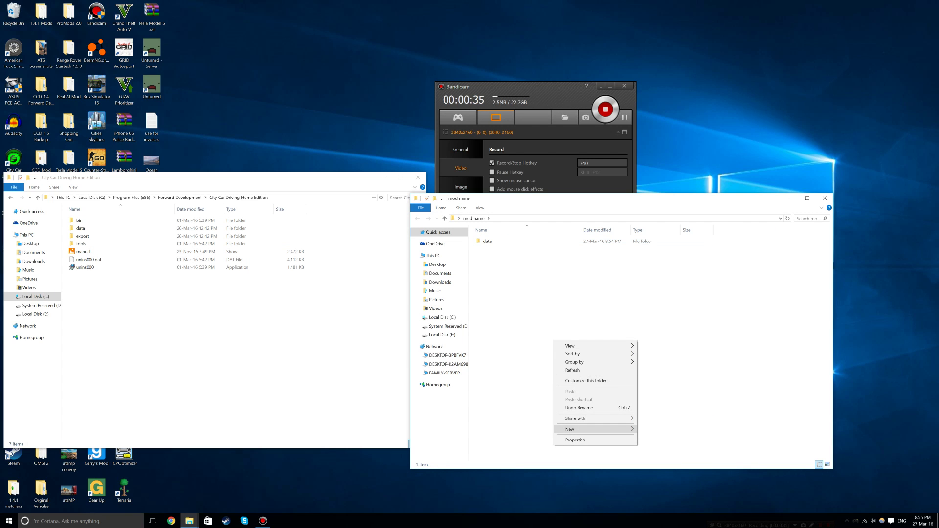
{"action": "mouse_move", "coordinate": [594, 429]}
{"action": "left_click", "coordinate": [654, 430]}
{"action": "type", "text": "export"}
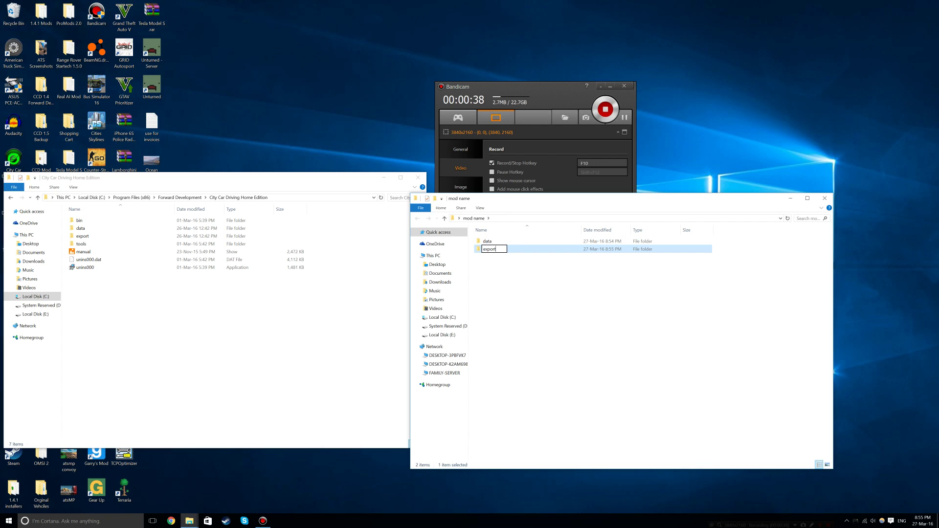
{"action": "left_click", "coordinate": [553, 313]}
Step: Open the data folder in both the mod and the game directory, and create a "gamedata" folder in the mod's one
{"action": "double_click", "coordinate": [487, 241]}
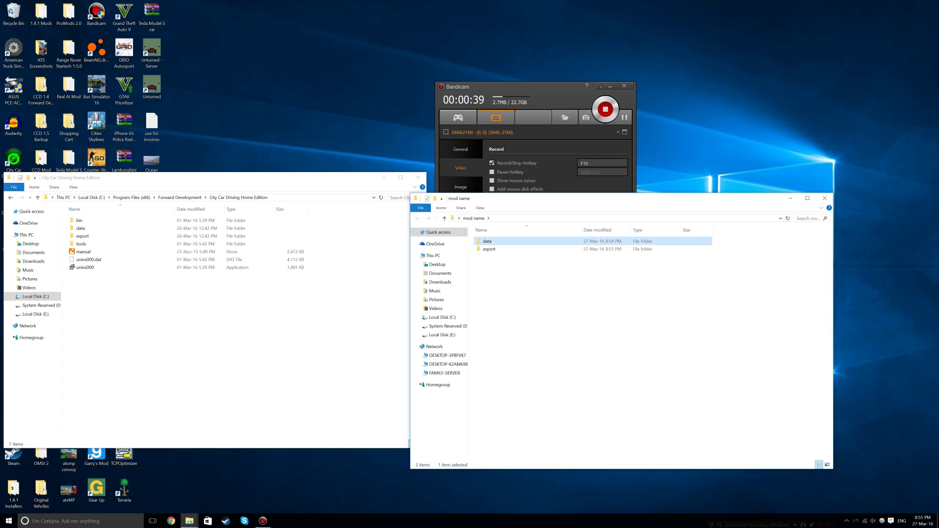
{"action": "left_click", "coordinate": [80, 227]}
{"action": "double_click", "coordinate": [81, 228]}
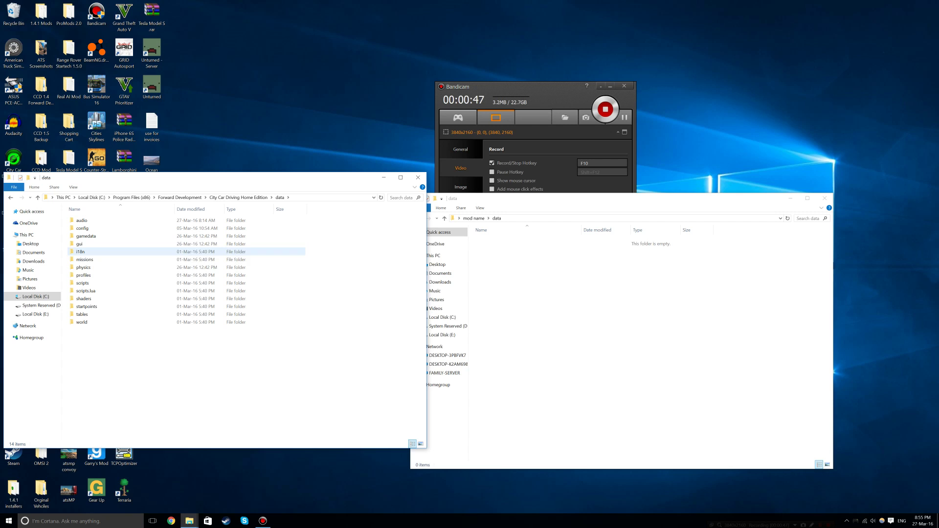
{"action": "right_click", "coordinate": [590, 335]}
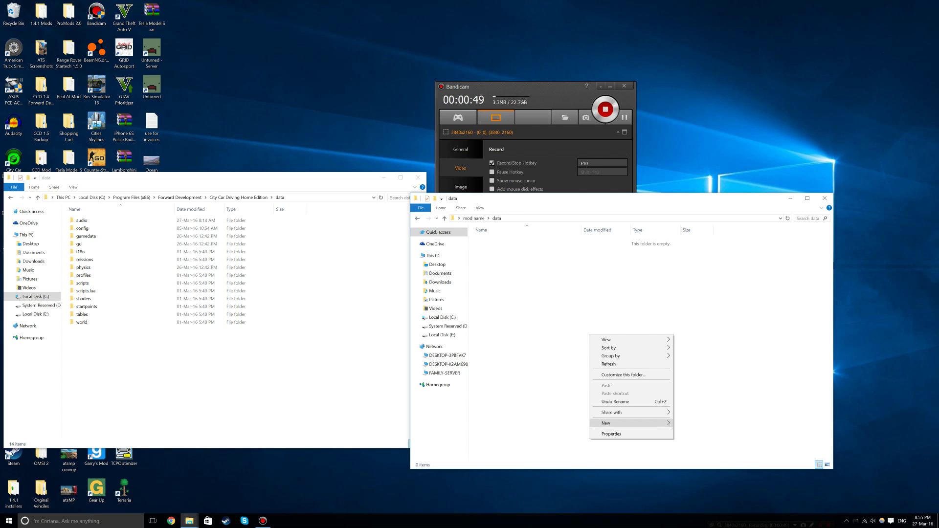
{"action": "mouse_move", "coordinate": [626, 423]}
{"action": "left_click", "coordinate": [691, 423]}
{"action": "type", "text": "ga"}
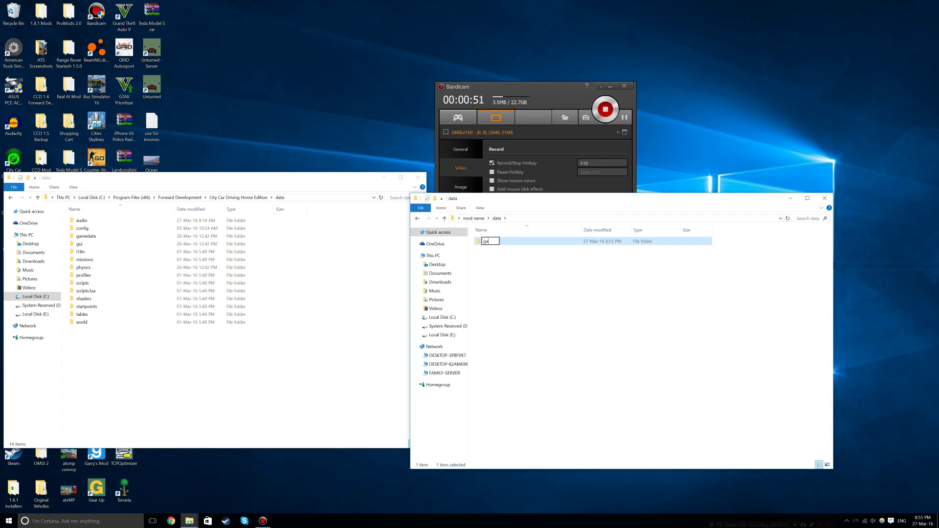
{"action": "type", "text": "medata"}
Step: Create a folder named "physcis" in the mod's data folder
{"action": "right_click", "coordinate": [631, 373]}
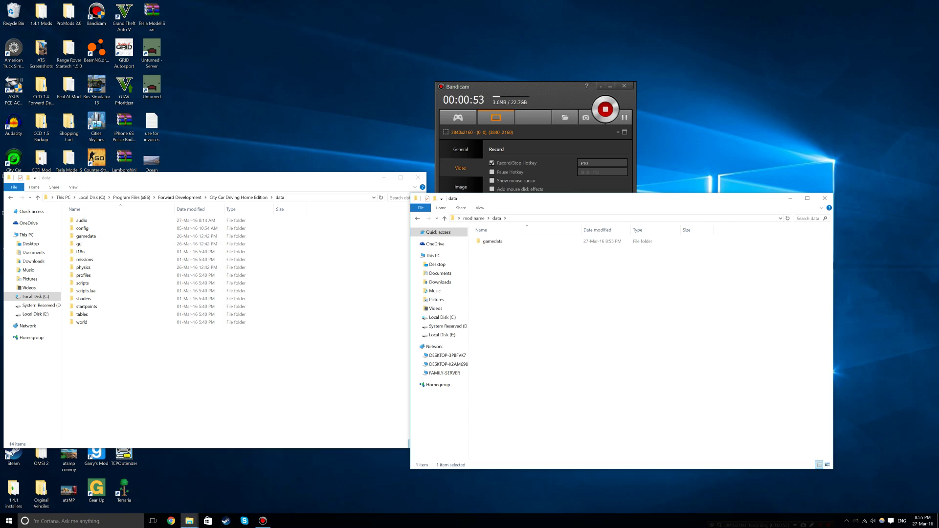
{"action": "mouse_move", "coordinate": [647, 461]}
{"action": "left_click", "coordinate": [748, 393]}
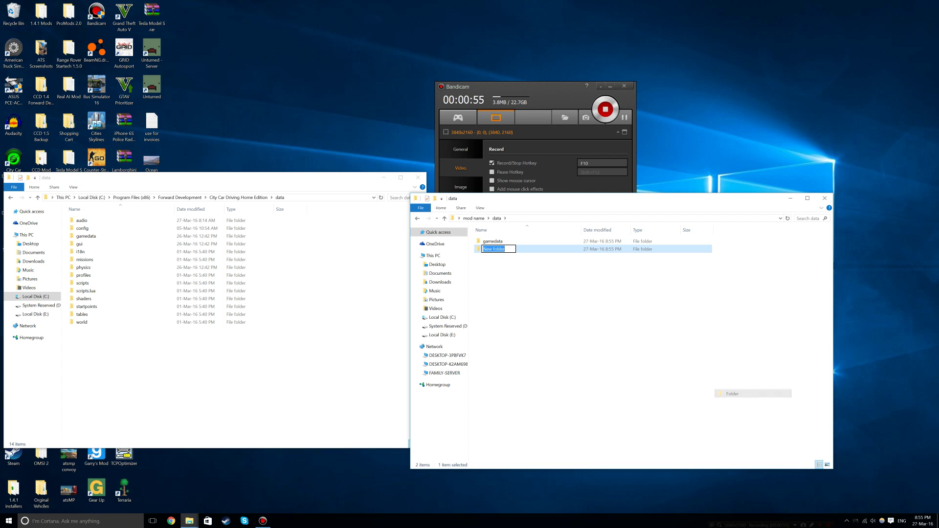
{"action": "type", "text": "physcis"}
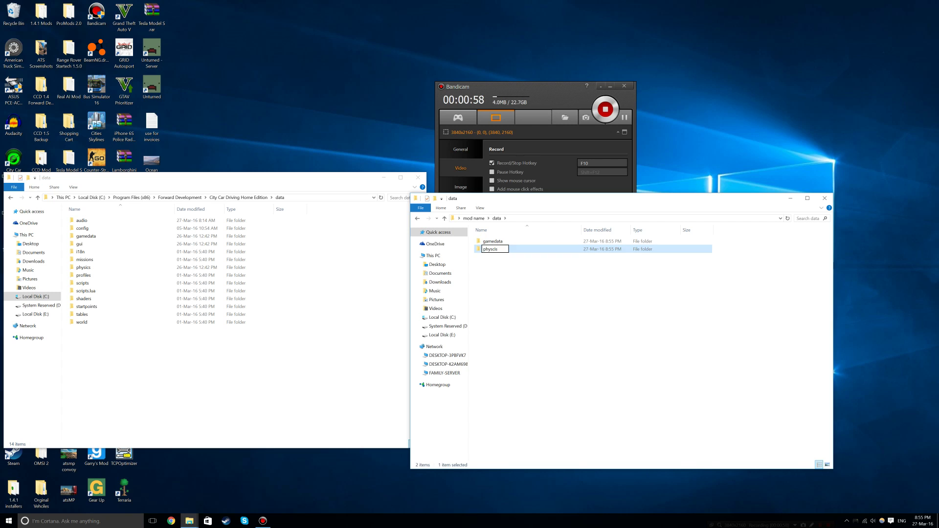
{"action": "key", "text": "Return"}
Step: Create a folder named "gui" in the mod's data folder
{"action": "right_click", "coordinate": [596, 329]}
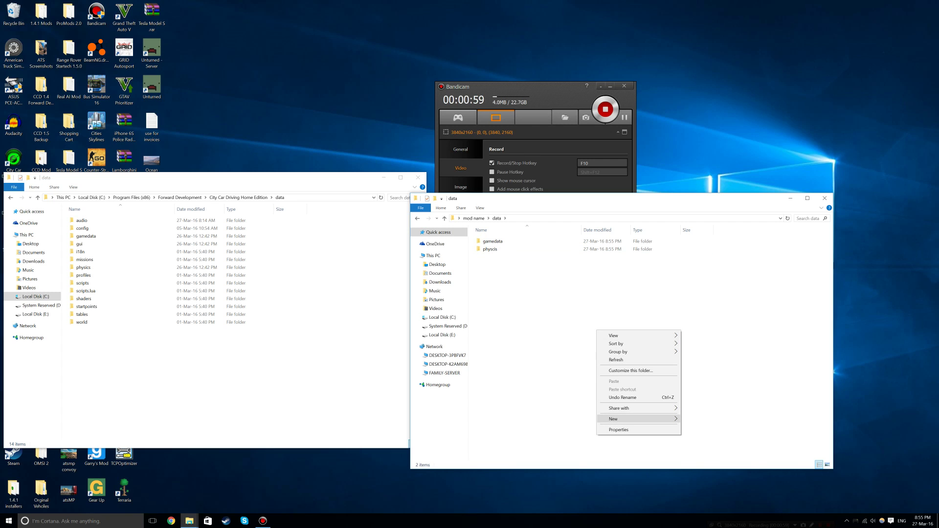
{"action": "mouse_move", "coordinate": [655, 418]}
{"action": "left_click", "coordinate": [698, 419]}
{"action": "type", "text": "gui"}
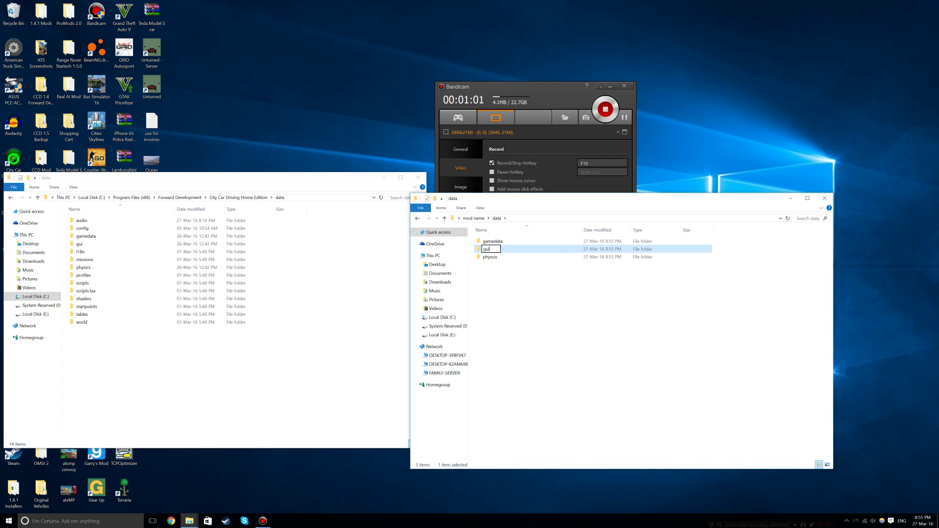
{"action": "left_click", "coordinate": [596, 330]}
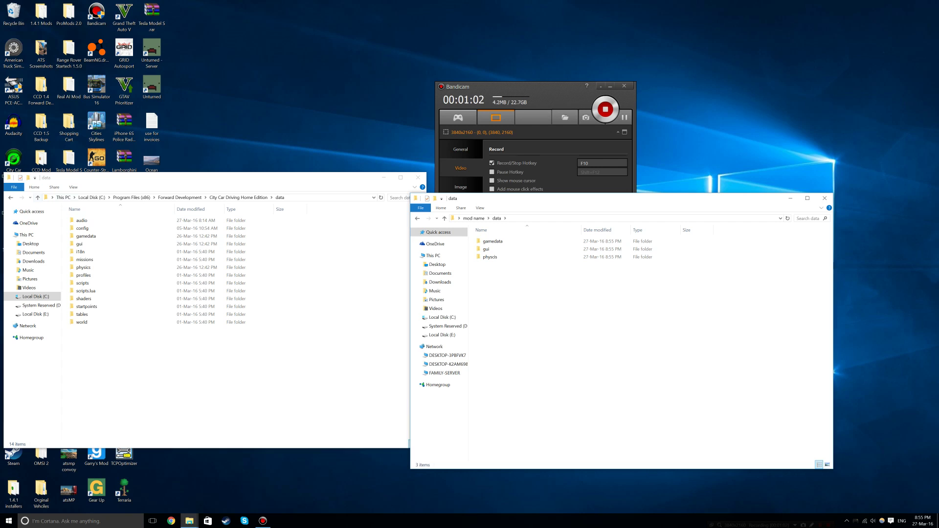
Step: Open the export folder in both the game and the mod directory, and create a "gfxlib" folder in the mod's one
{"action": "left_click", "coordinate": [11, 197]}
{"action": "double_click", "coordinate": [83, 236]}
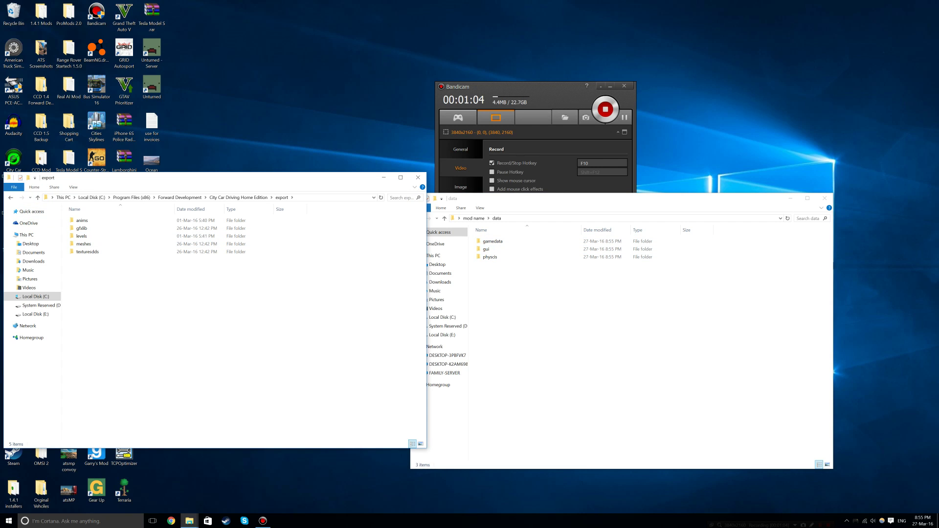
{"action": "left_click", "coordinate": [473, 218]}
{"action": "double_click", "coordinate": [491, 249]}
{"action": "right_click", "coordinate": [505, 280]}
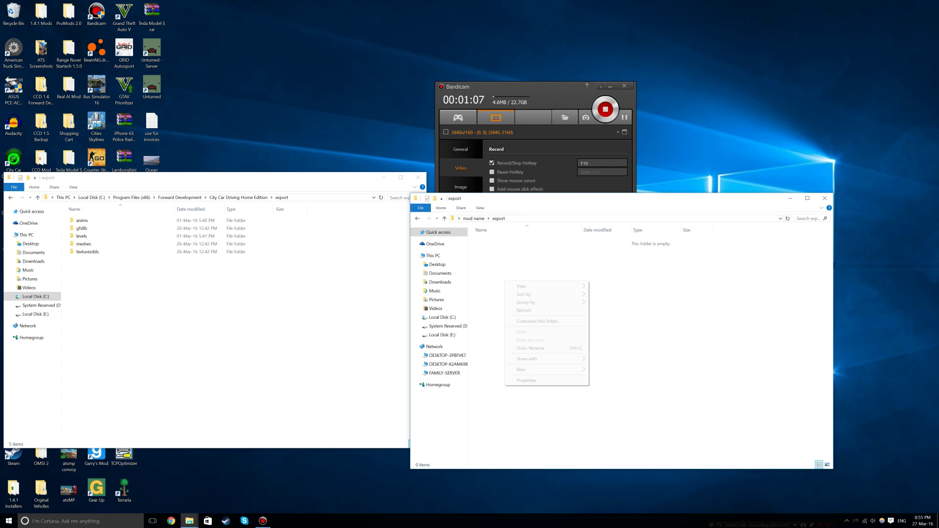
{"action": "mouse_move", "coordinate": [520, 369]}
{"action": "left_click", "coordinate": [611, 372]}
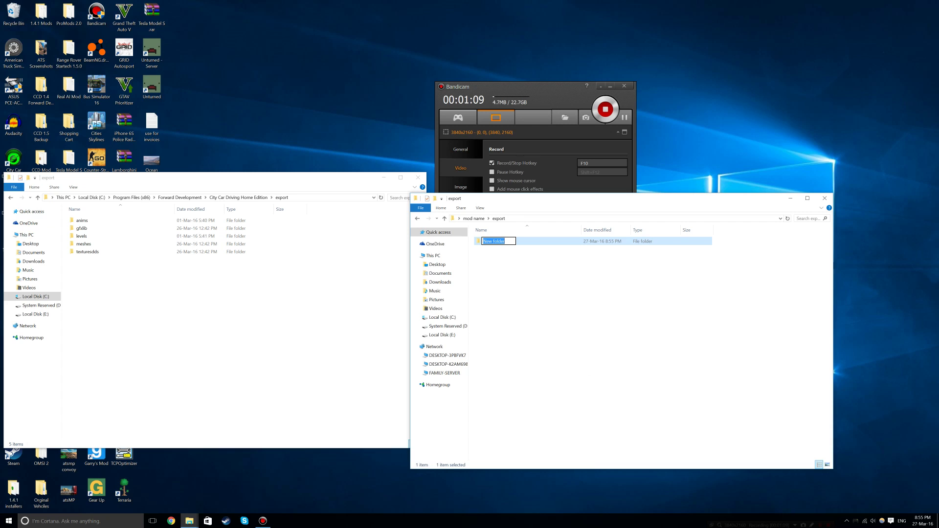
{"action": "type", "text": "gfxlib"}
{"action": "key", "text": "Return"}
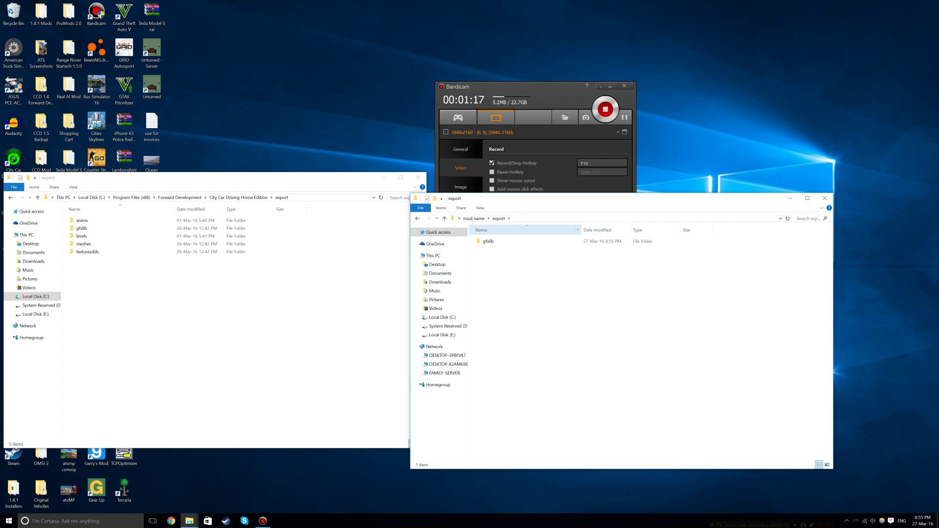
Step: Create a folder named "texturesdds" in the mod's export folder
{"action": "right_click", "coordinate": [517, 272]}
{"action": "mouse_move", "coordinate": [557, 361]}
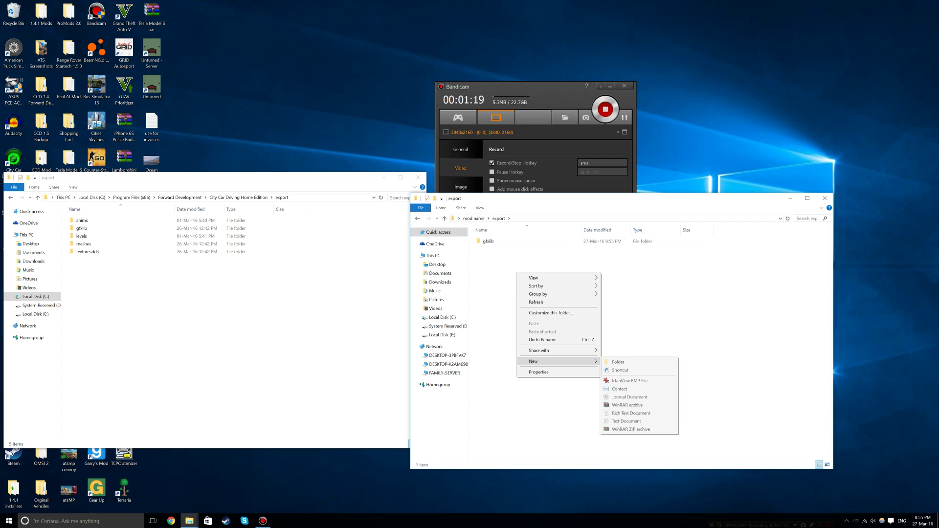
{"action": "left_click", "coordinate": [617, 362]}
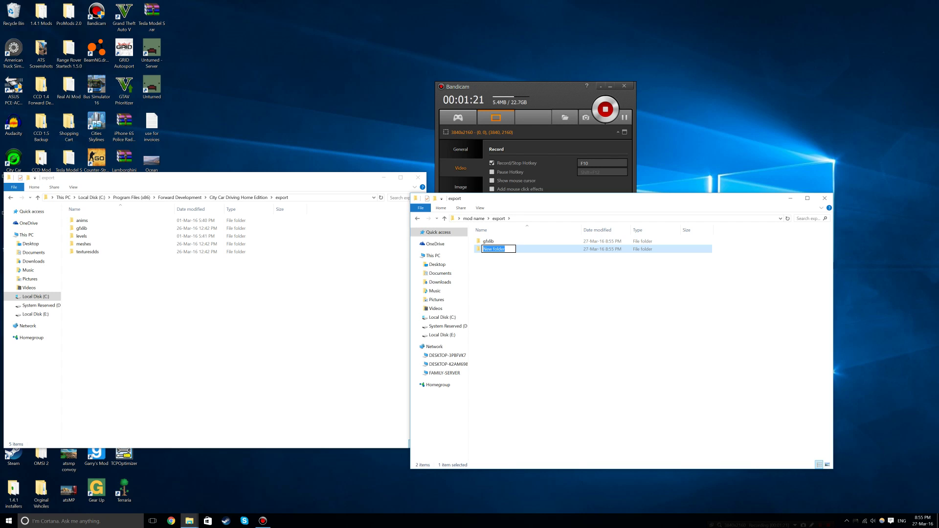
{"action": "type", "text": "texturesdds"}
Step: Create a folder named "meshes" in the mod's export folder
{"action": "right_click", "coordinate": [607, 364]}
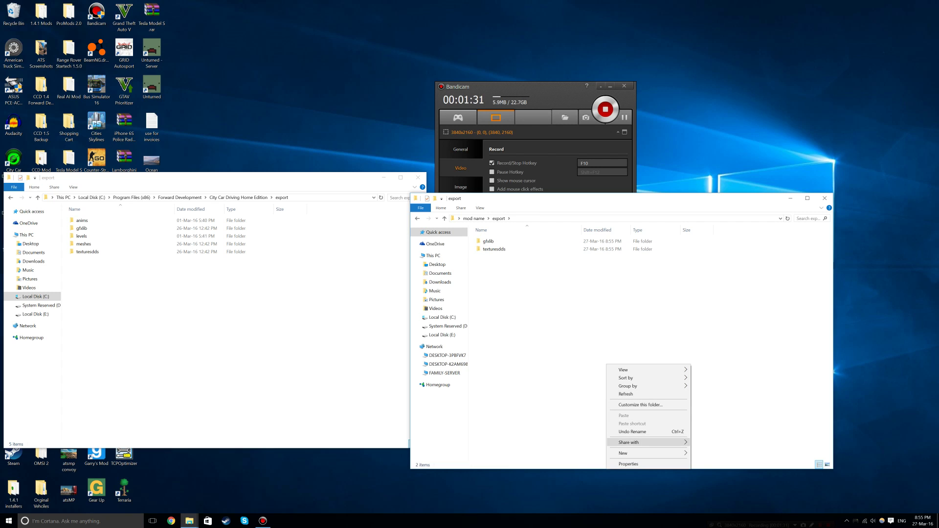
{"action": "mouse_move", "coordinate": [635, 453]}
{"action": "left_click", "coordinate": [707, 454]}
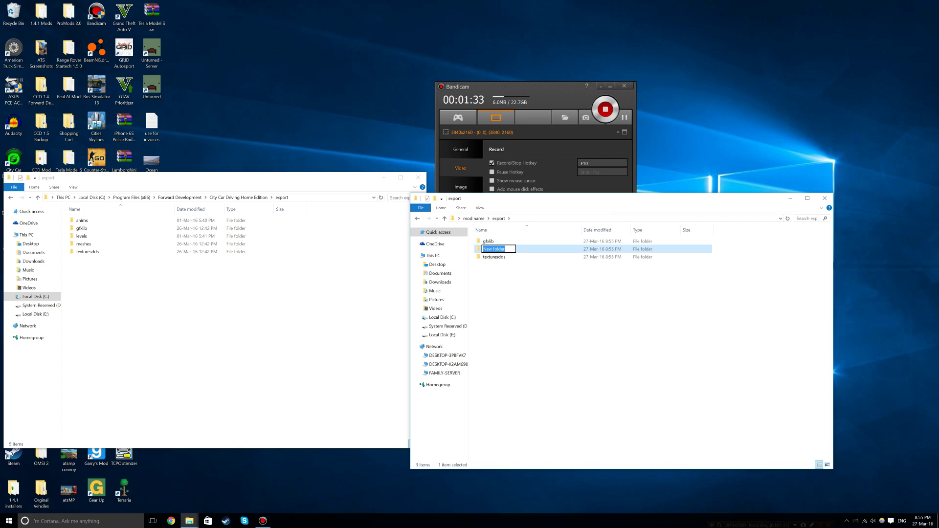
{"action": "type", "text": "meshes"}
{"action": "key", "text": "Return"}
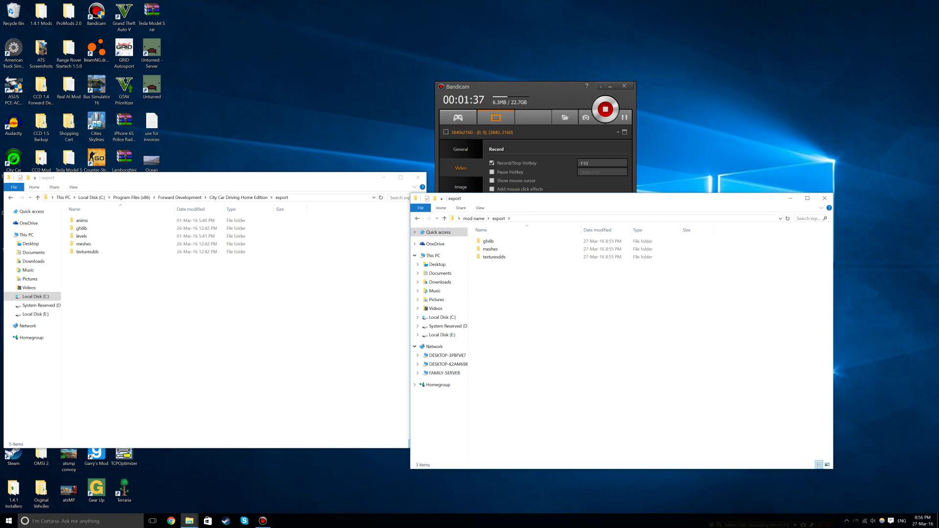
Step: Leave both export folders, then open the mod's data folder and the game's data\gamedata\cars folder
{"action": "key", "text": "BackSpace"}
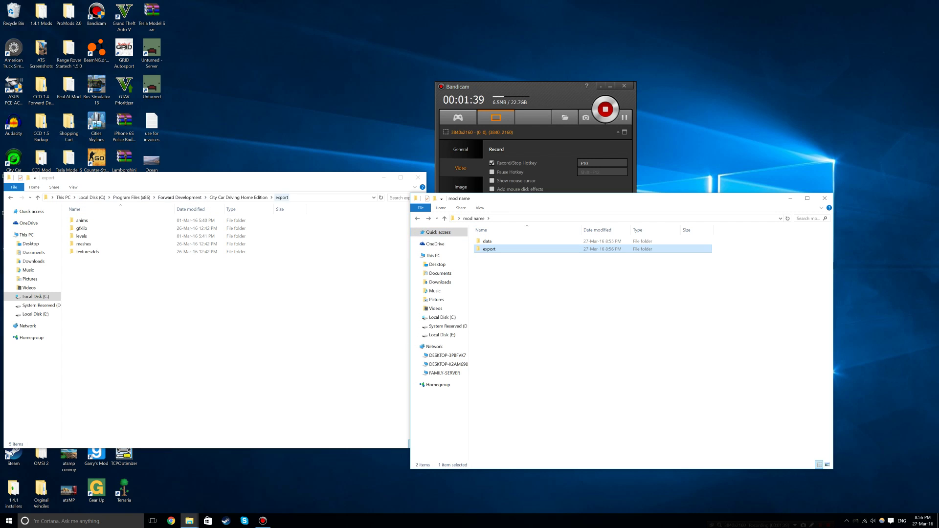
{"action": "left_click", "coordinate": [238, 197]}
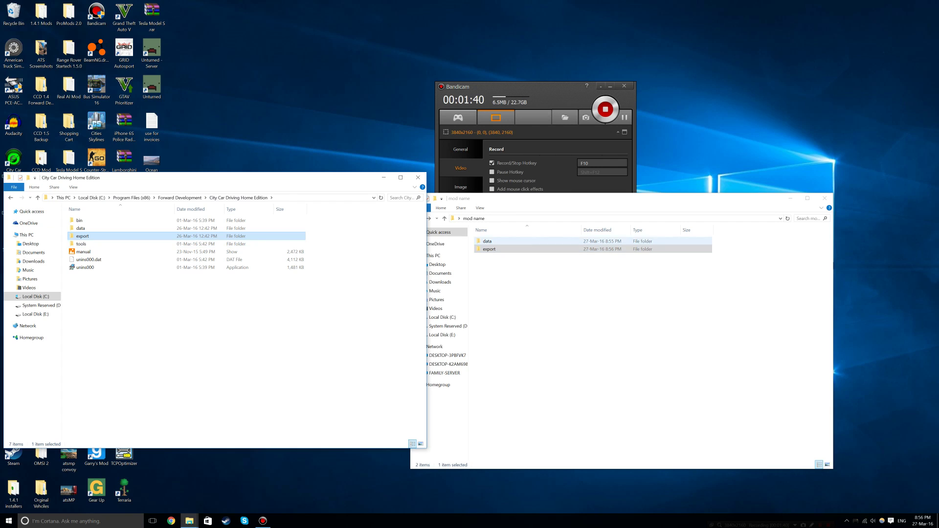
{"action": "double_click", "coordinate": [487, 241]}
{"action": "double_click", "coordinate": [81, 228]}
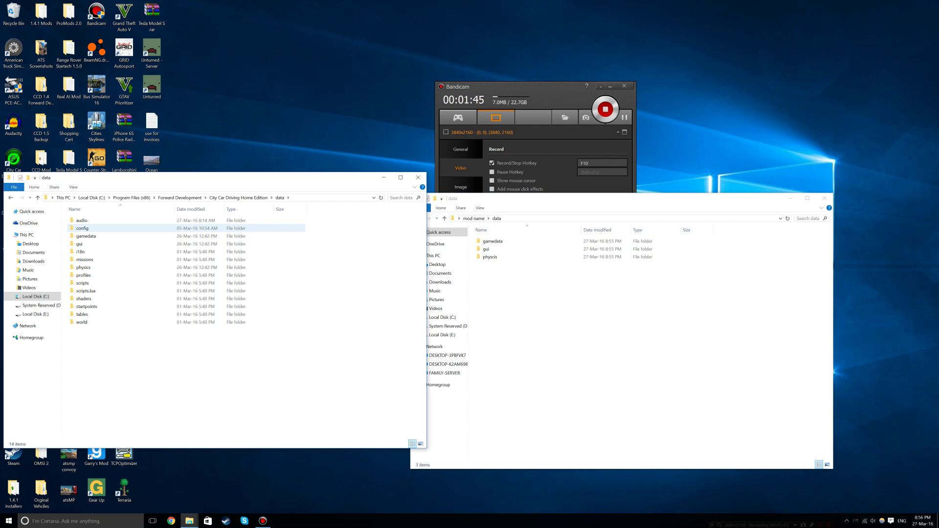
{"action": "double_click", "coordinate": [86, 236]}
{"action": "left_click", "coordinate": [80, 220]}
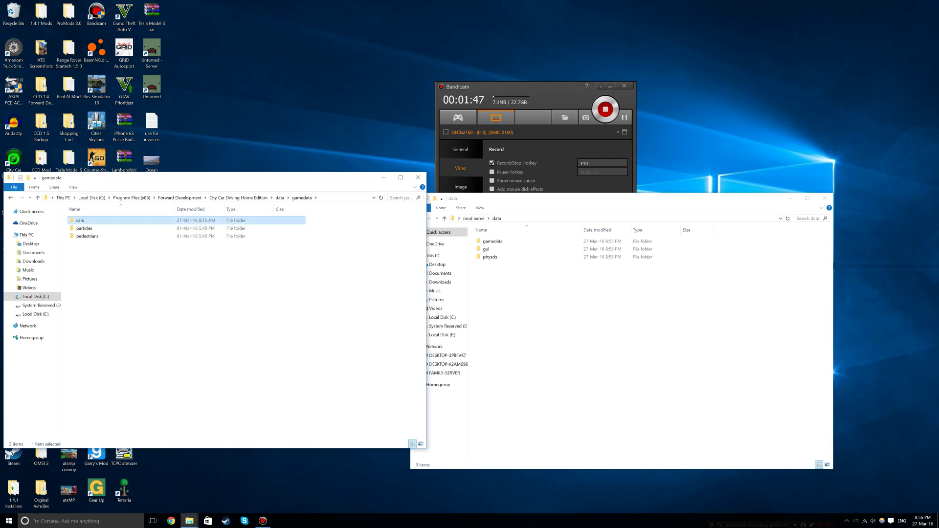
{"action": "double_click", "coordinate": [81, 220]}
Step: Create a folder named "cars" inside the mod's gamedata folder and open it
{"action": "double_click", "coordinate": [492, 241]}
{"action": "right_click", "coordinate": [500, 264]}
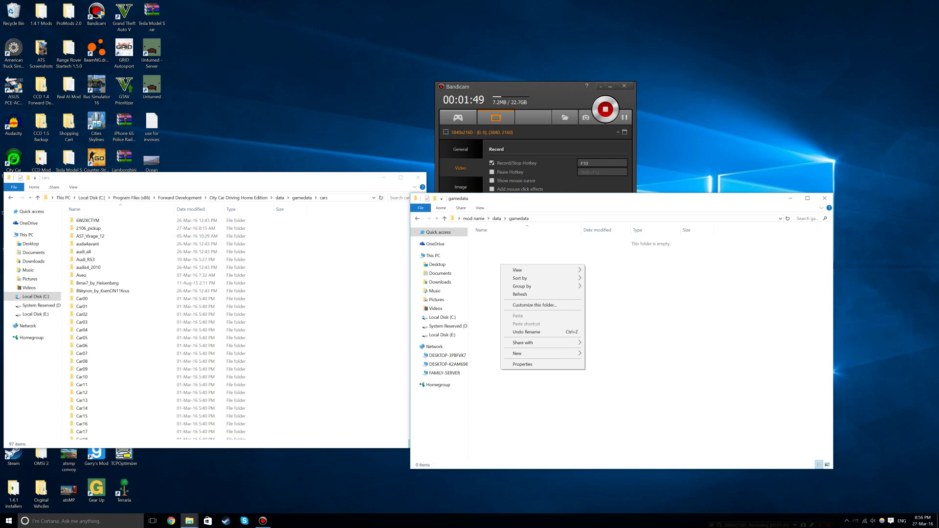
{"action": "left_click", "coordinate": [611, 353]}
{"action": "type", "text": "c"}
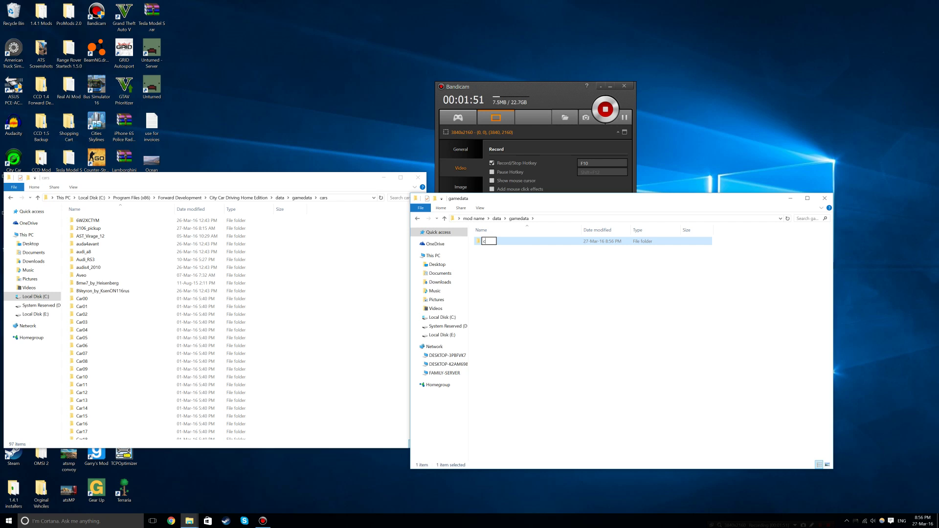
{"action": "type", "text": "ars"}
{"action": "key", "text": "Return"}
{"action": "key", "text": "Return"}
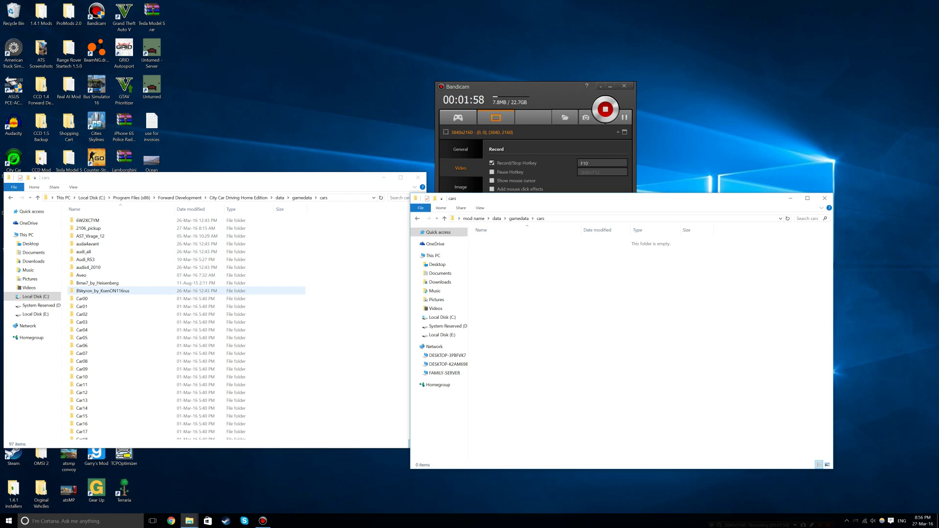
Step: Copy the BVeyron_by_KsenON116rus folder from the game's data\gamedata\cars folder into the mod's matching cars folder
{"action": "scroll", "coordinate": [186, 237], "scroll_direction": "down", "scroll_amount": 13}
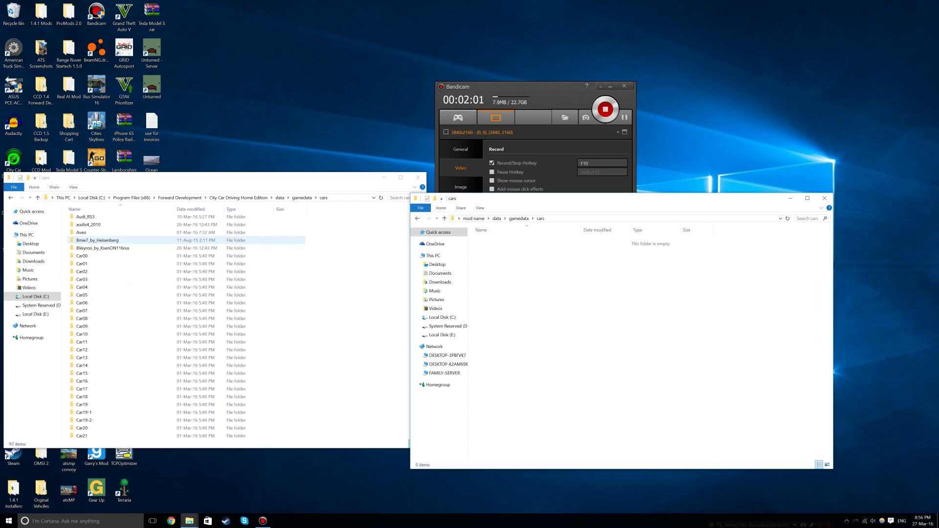
{"action": "scroll", "coordinate": [186, 254], "scroll_direction": "down", "scroll_amount": 3}
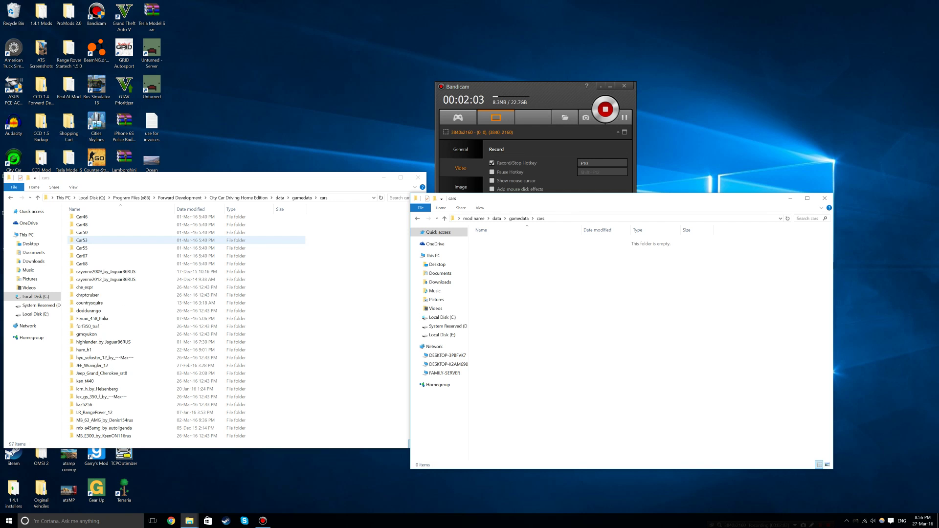
{"action": "scroll", "coordinate": [185, 259], "scroll_direction": "down", "scroll_amount": 3}
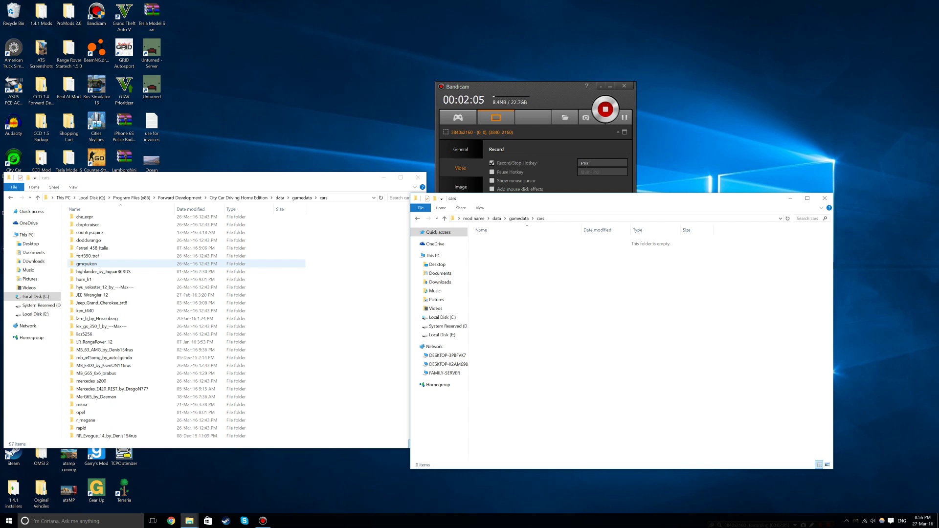
{"action": "scroll", "coordinate": [185, 258], "scroll_direction": "up", "scroll_amount": 20}
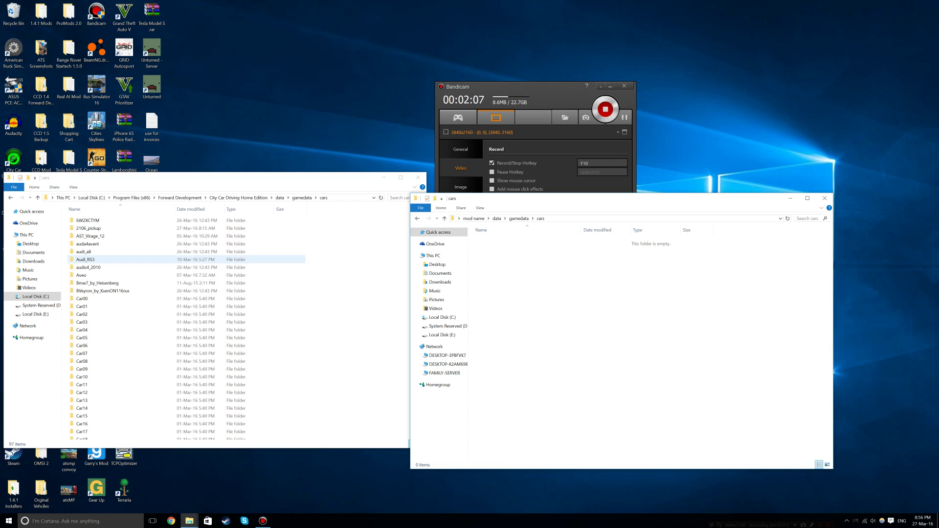
{"action": "double_click", "coordinate": [186, 290]}
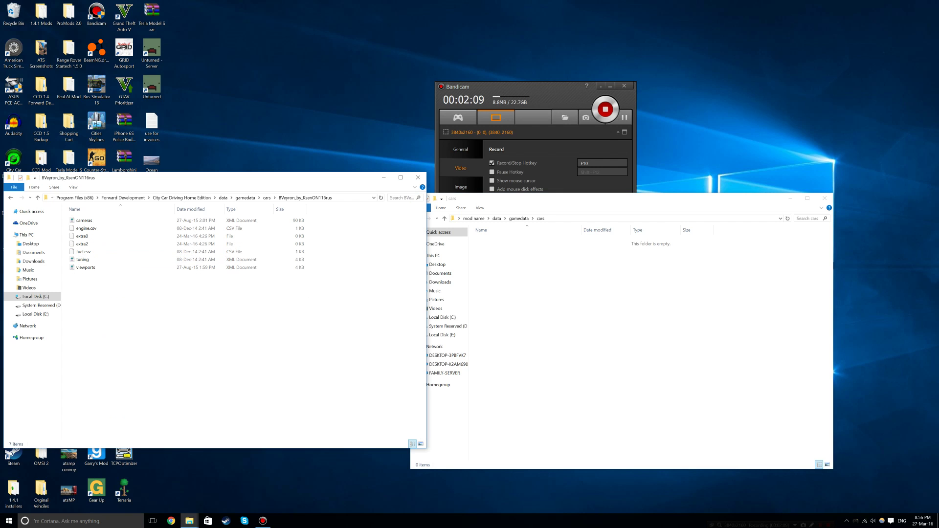
{"action": "left_click_drag", "start_coordinate": [131, 376], "coordinate": [92, 219]}
{"action": "left_click", "coordinate": [122, 318]}
{"action": "key", "text": "BackSpace"}
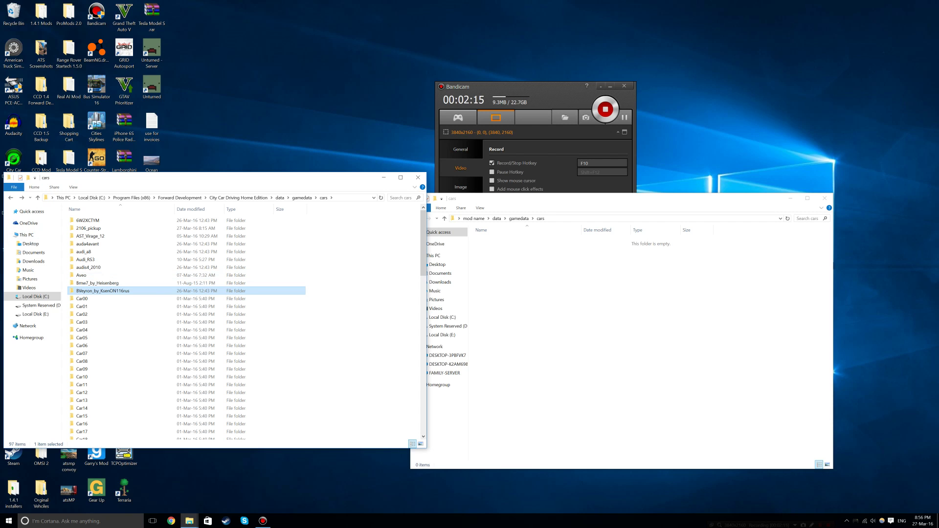
{"action": "right_click", "coordinate": [561, 295]}
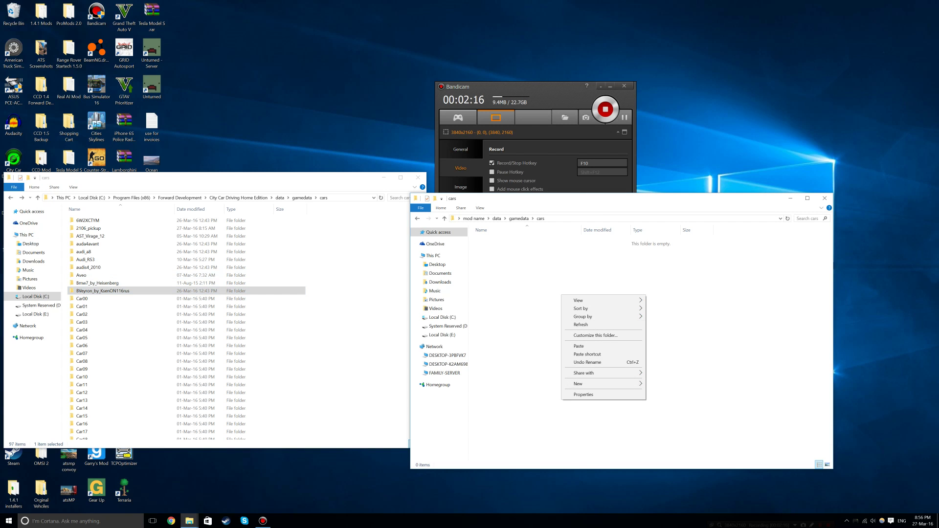
{"action": "left_click", "coordinate": [578, 346]}
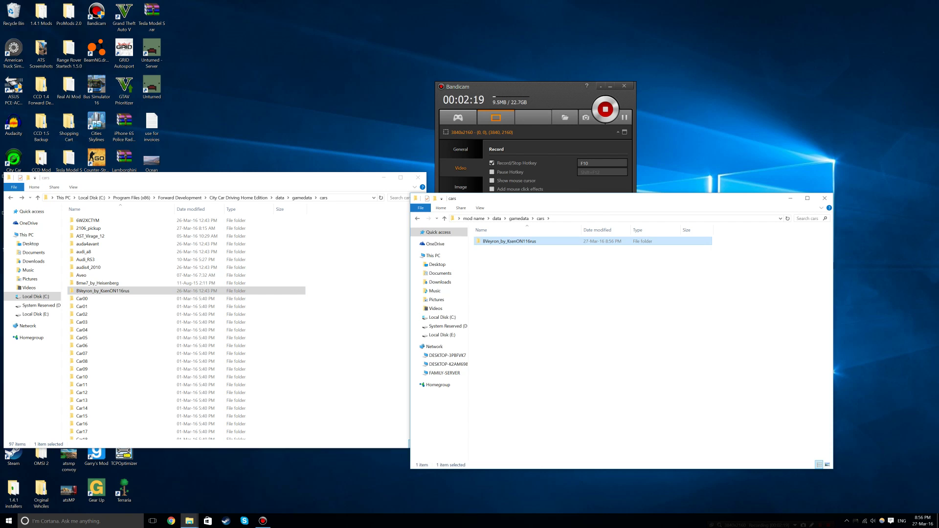
Step: Open the copied BVeyron_by_KsenON116rus folder in the mod and look over the files inside it
{"action": "double_click", "coordinate": [509, 241]}
{"action": "left_click_drag", "start_coordinate": [537, 341], "coordinate": [496, 235]}
{"action": "left_click", "coordinate": [537, 333]}
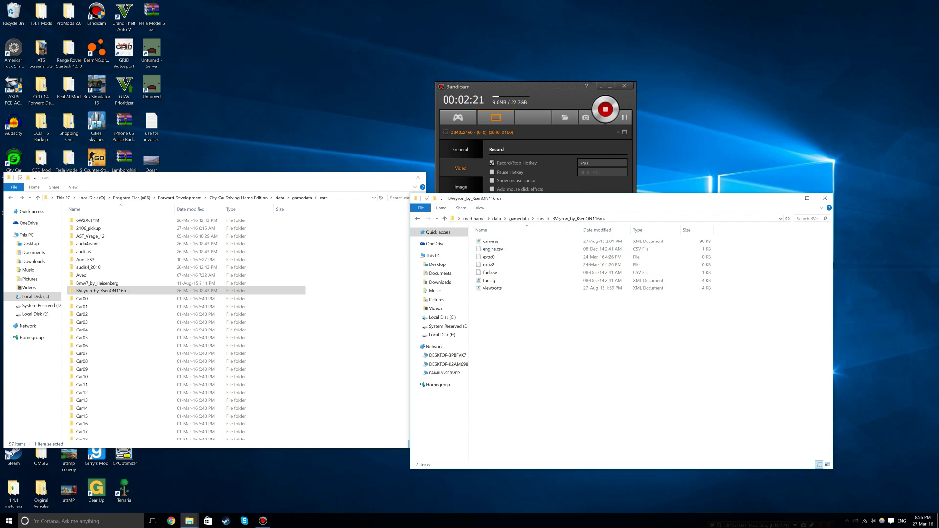
Step: Leave the gamedata folders and open the data\gui folder in both the mod and the game
{"action": "key", "text": "BackSpace"}
{"action": "key", "text": "BackSpace"}
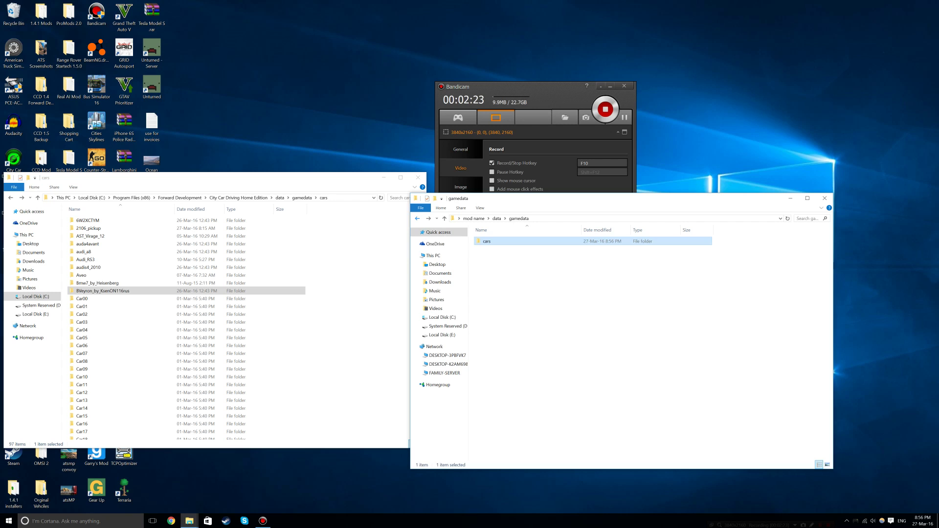
{"action": "key", "text": "BackSpace"}
{"action": "key", "text": "Down"}
{"action": "key", "text": "Return"}
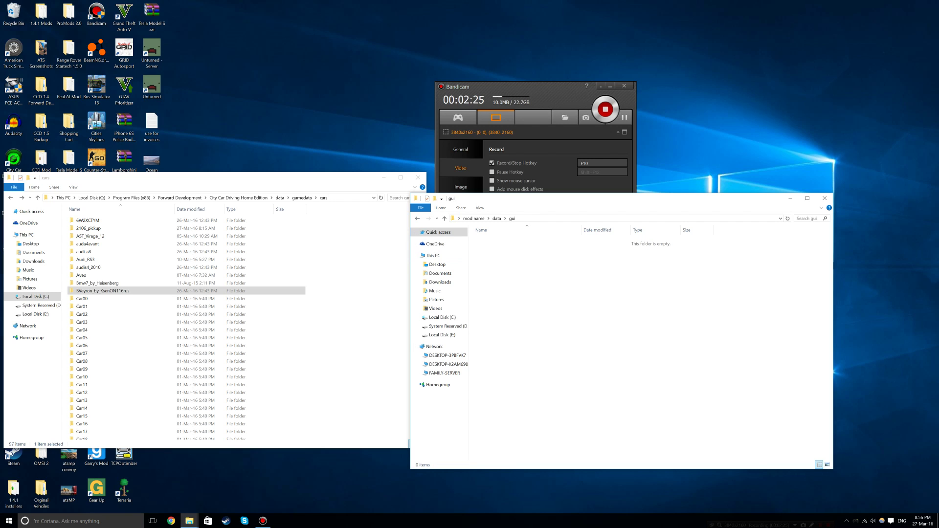
{"action": "key", "text": "alt+Tab"}
{"action": "key", "text": "BackSpace"}
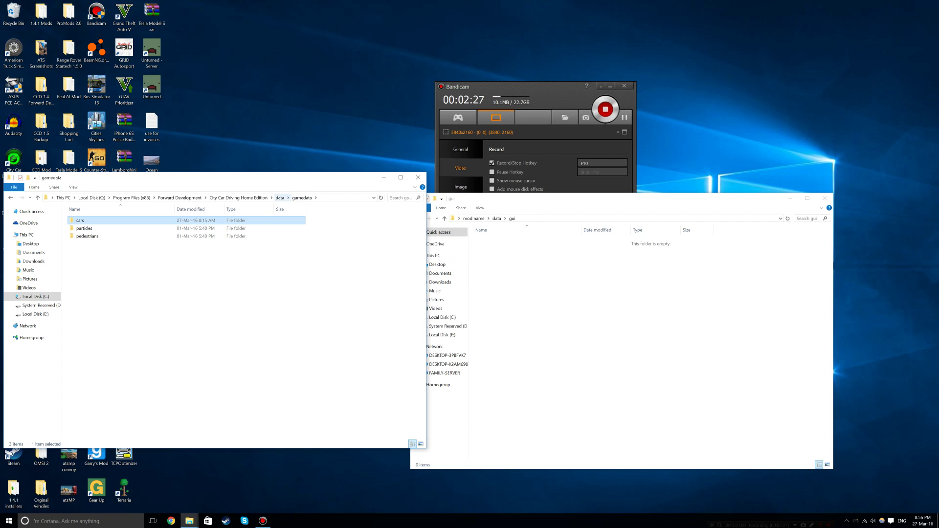
{"action": "key", "text": "BackSpace"}
{"action": "key", "text": "Down"}
{"action": "key", "text": "Return"}
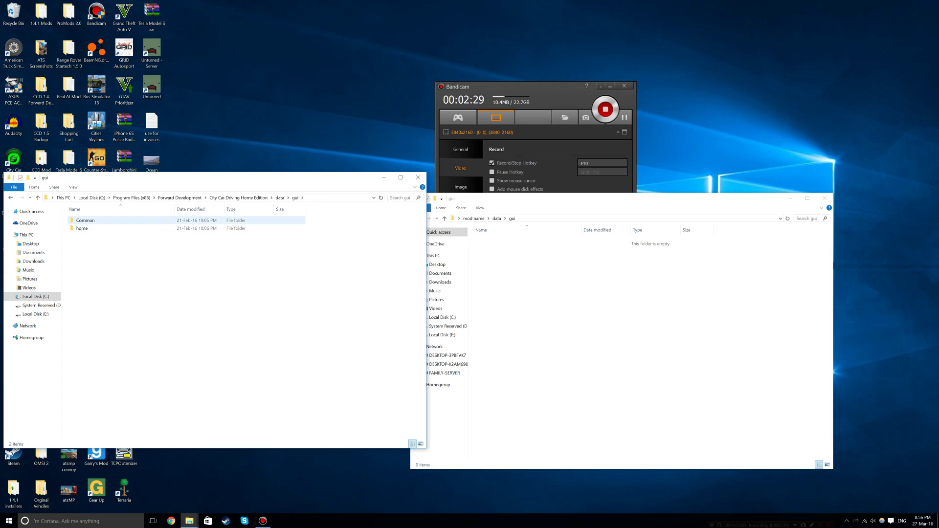
{"action": "key", "text": "Down"}
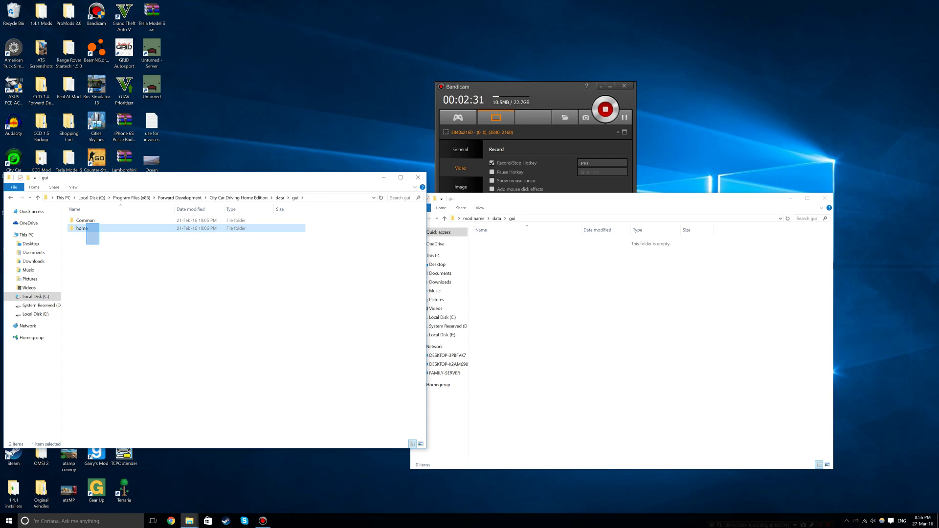
Step: Create a folder named "Common" in the mod's data\gui folder
{"action": "right_click", "coordinate": [603, 293]}
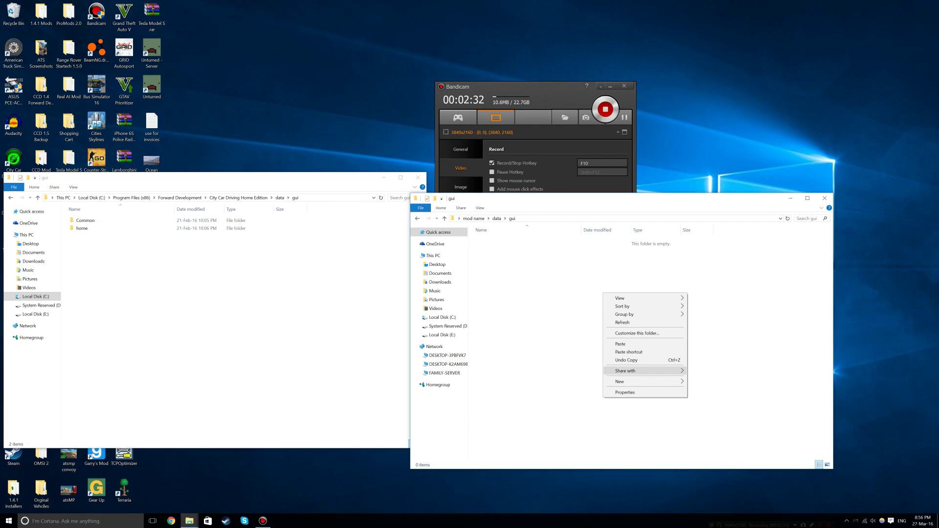
{"action": "mouse_move", "coordinate": [644, 381]}
{"action": "left_click", "coordinate": [704, 381]}
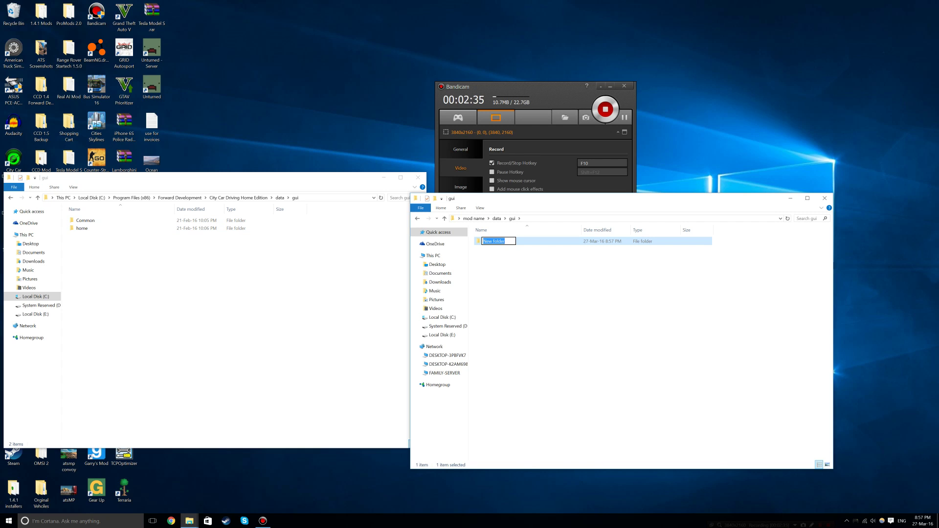
{"action": "type", "text": "Common"}
{"action": "left_click", "coordinate": [696, 385]}
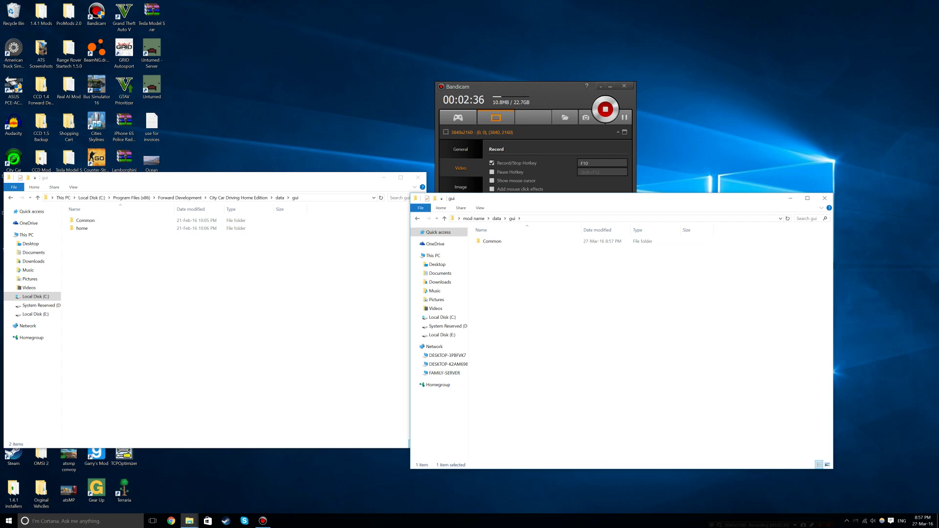
Step: Create a folder named "home" in the mod's data\gui folder
{"action": "right_click", "coordinate": [696, 385]}
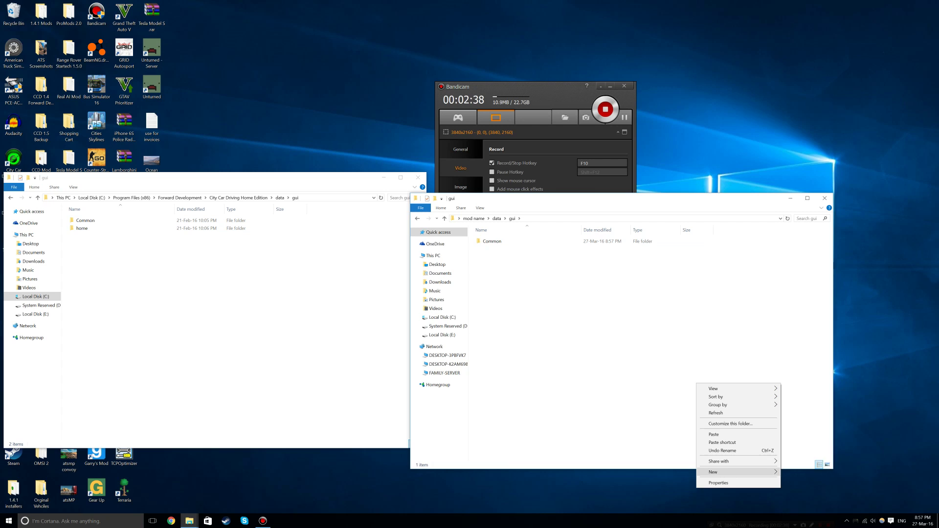
{"action": "mouse_move", "coordinate": [714, 471]}
{"action": "left_click", "coordinate": [802, 403]}
{"action": "type", "text": "home"}
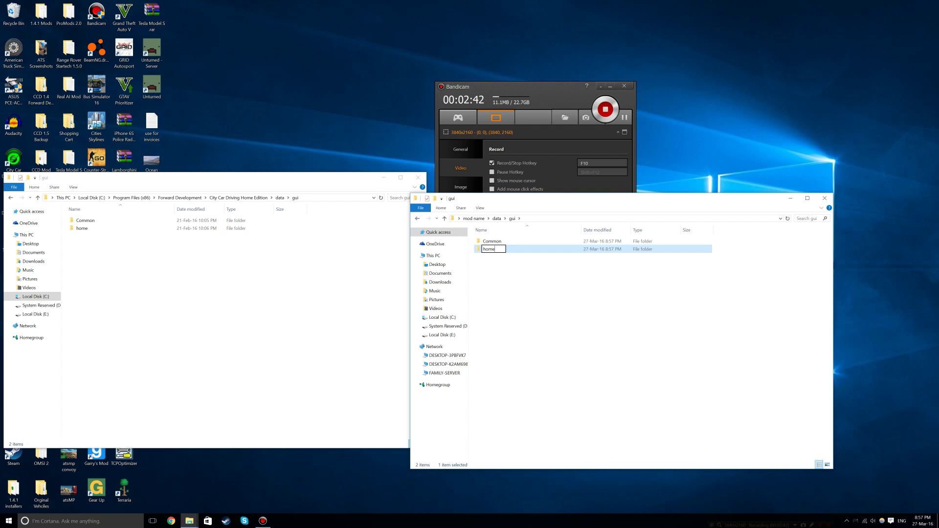
{"action": "key", "text": "Return"}
{"action": "left_click", "coordinate": [538, 264]}
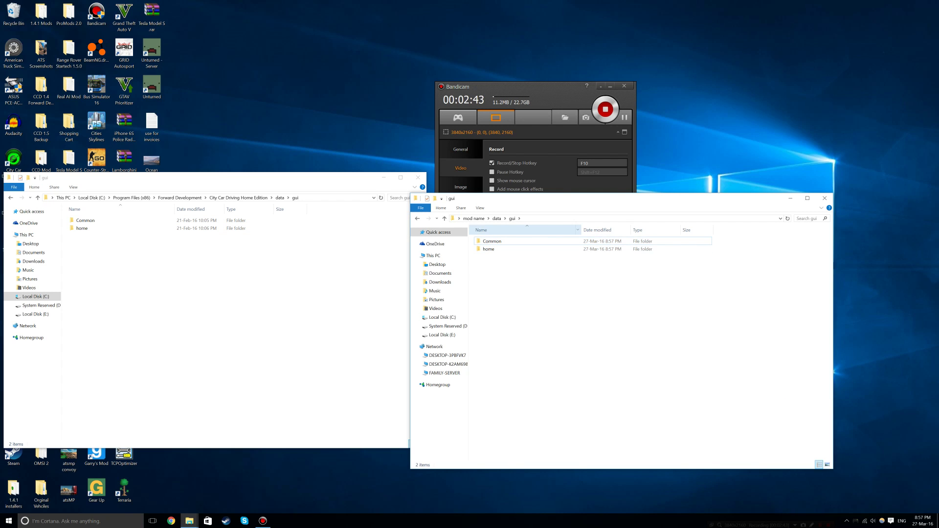
Step: Open the mod's data\gui\Common folder and the game's data\gui\Common\layouts\cars folder
{"action": "double_click", "coordinate": [492, 241]}
{"action": "double_click", "coordinate": [85, 220]}
{"action": "key", "text": "Return"}
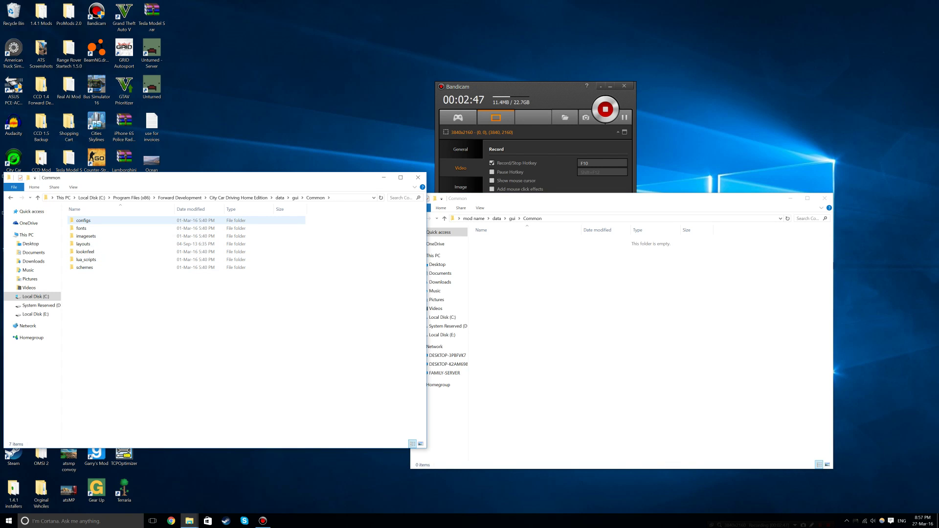
{"action": "key", "text": "Return"}
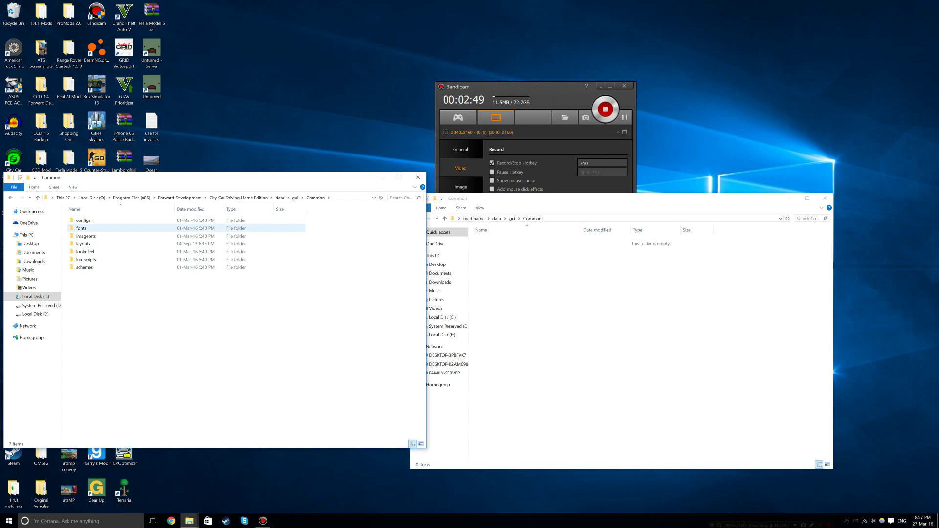
{"action": "key", "text": "BackSpace"}
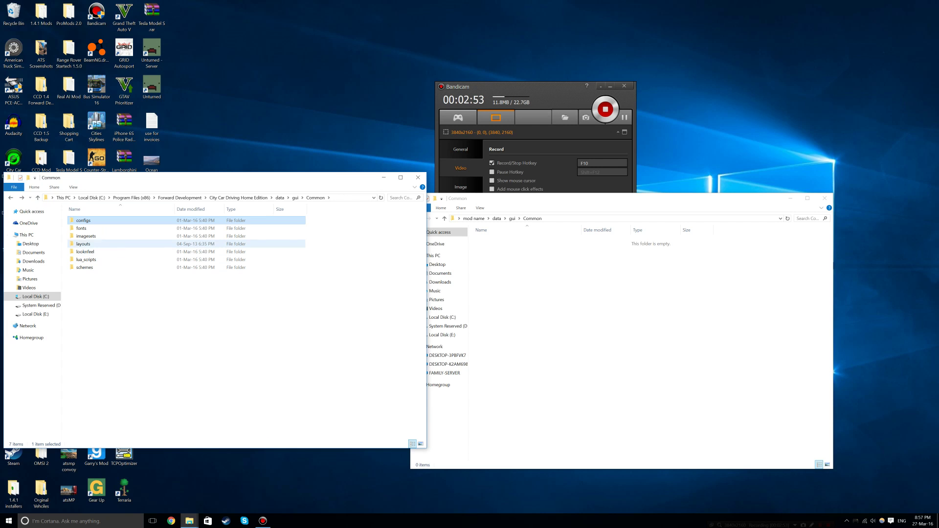
{"action": "double_click", "coordinate": [83, 243]}
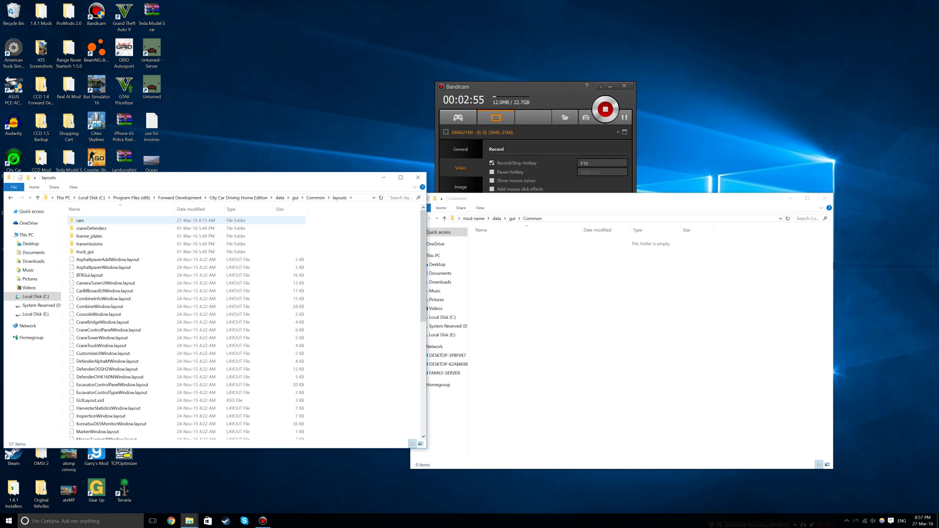
{"action": "double_click", "coordinate": [79, 220]}
Step: Create a folder named "layouts" in the mod's data\gui\Common folder
{"action": "right_click", "coordinate": [567, 301]}
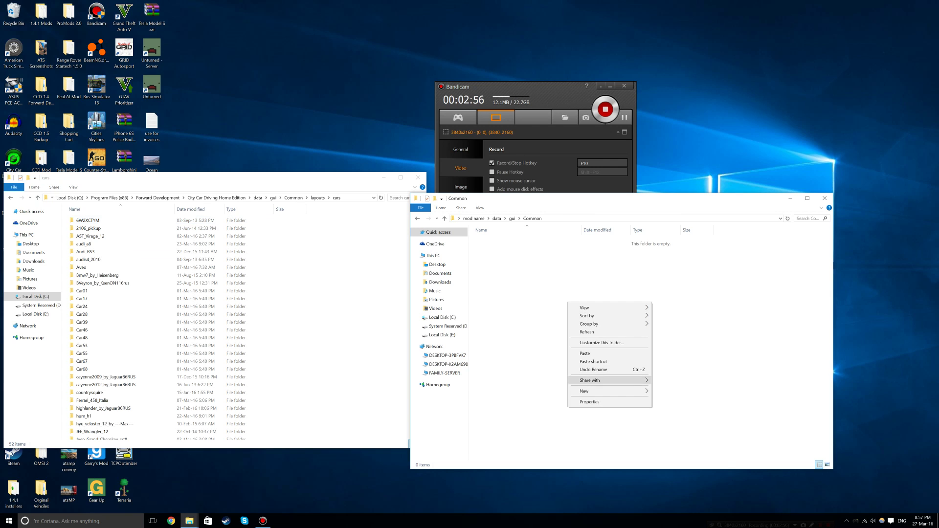
{"action": "mouse_move", "coordinate": [611, 391]}
{"action": "left_click", "coordinate": [670, 391]}
{"action": "type", "text": "layouts"}
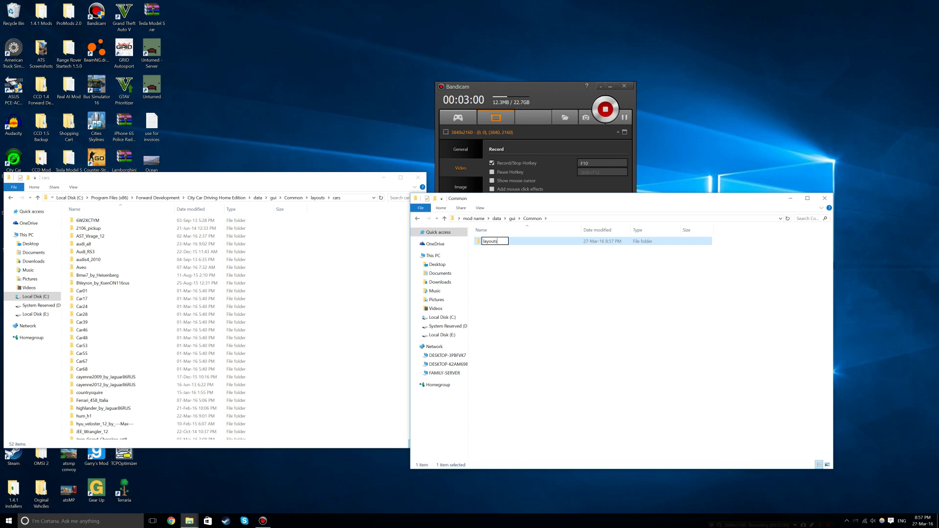
{"action": "key", "text": "Return"}
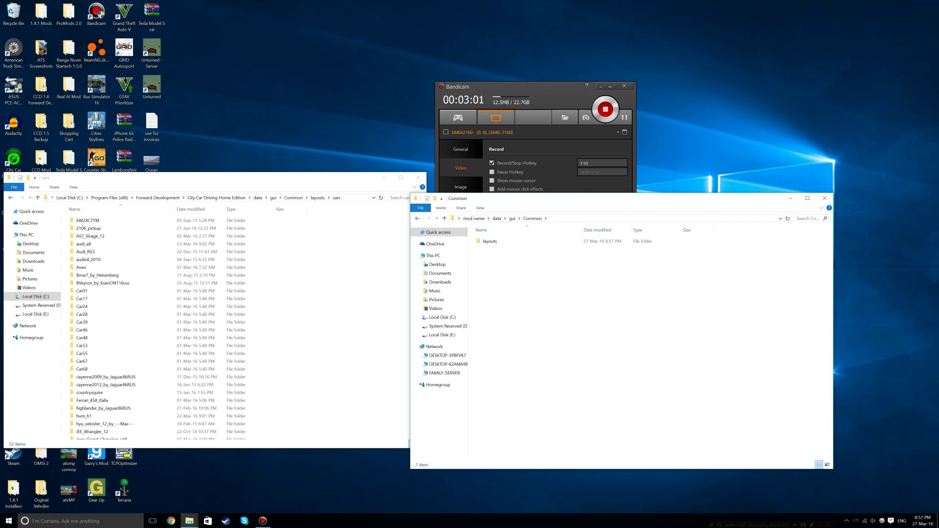
Step: Create a folder named "cars" inside the mod's layouts folder and open it
{"action": "double_click", "coordinate": [489, 241]}
{"action": "right_click", "coordinate": [514, 284]}
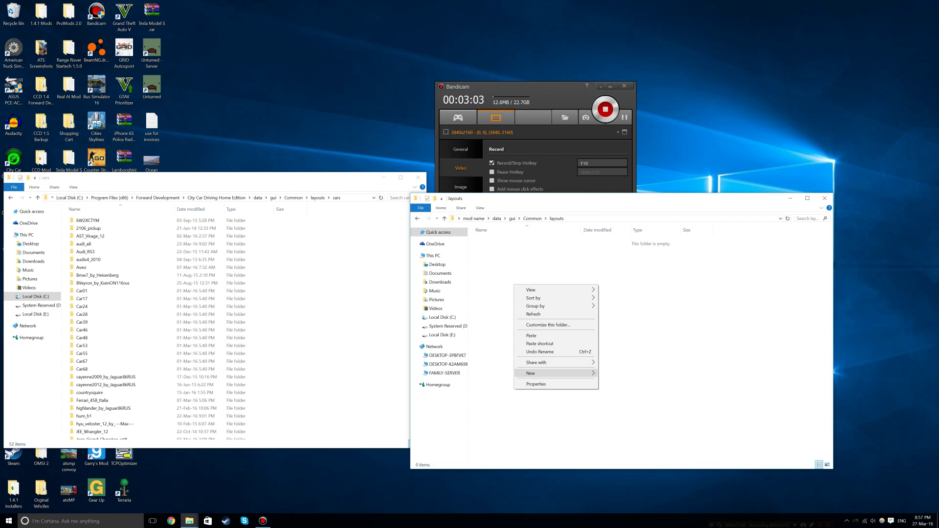
{"action": "mouse_move", "coordinate": [563, 373]}
{"action": "left_click", "coordinate": [613, 373]}
{"action": "type", "text": "car"}
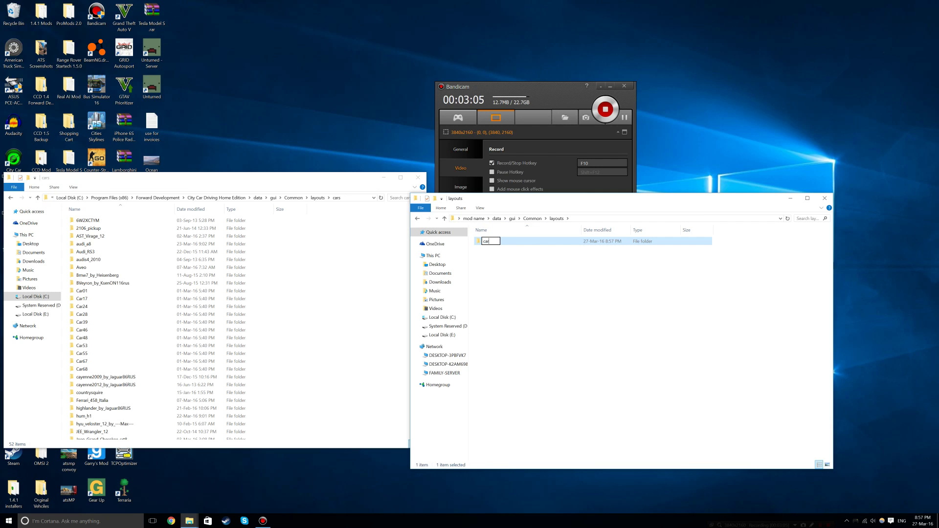
{"action": "type", "text": "s"}
{"action": "key", "text": "Return"}
{"action": "key", "text": "Return"}
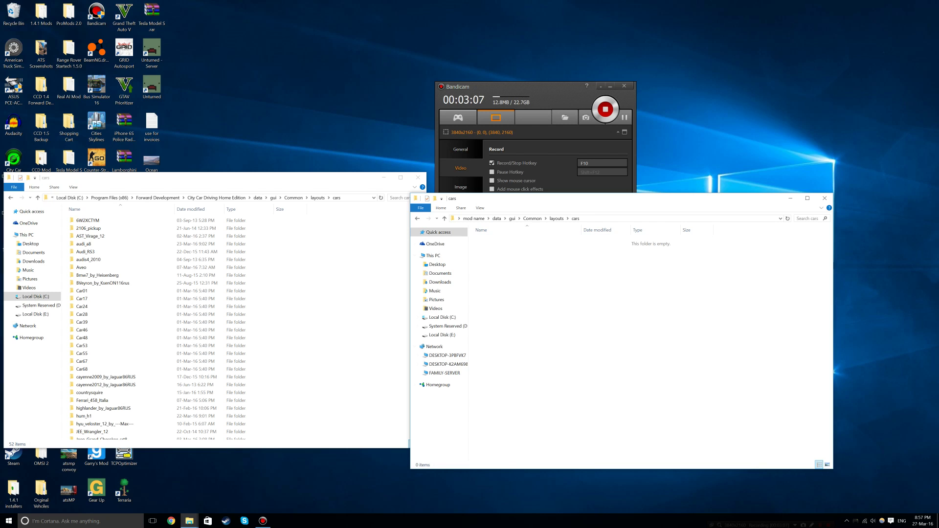
Step: Copy the game's BVeyron_by_KsenON116rus layout folder into the mod's gui\Common\layouts\cars folder
{"action": "left_click", "coordinate": [103, 283]}
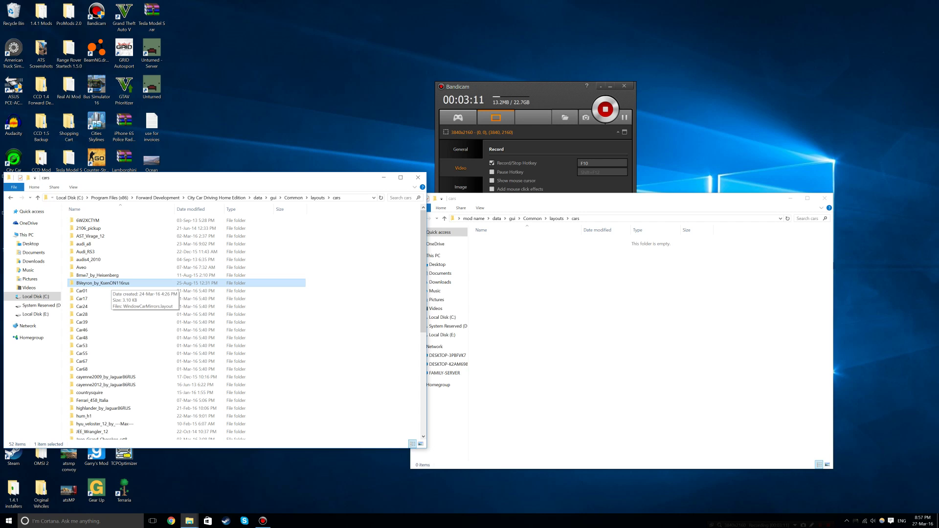
{"action": "right_click", "coordinate": [652, 319]}
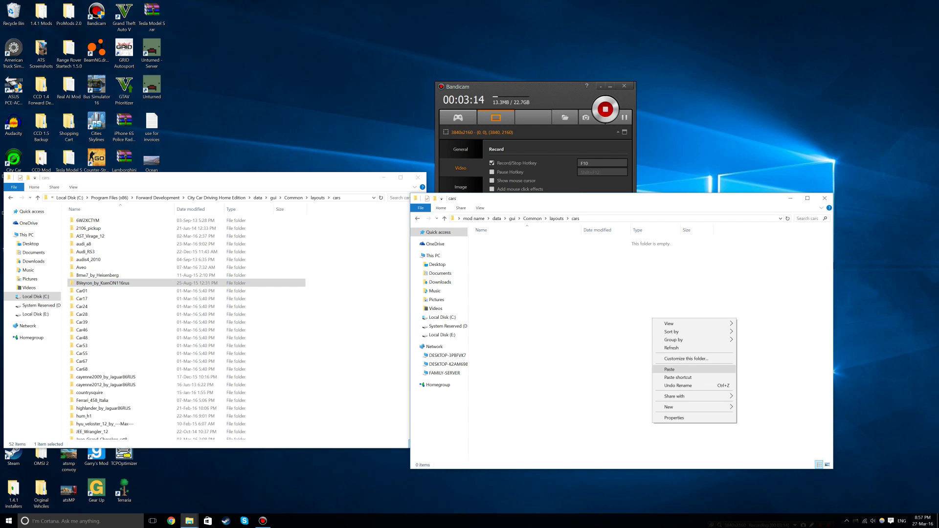
{"action": "left_click", "coordinate": [669, 369]}
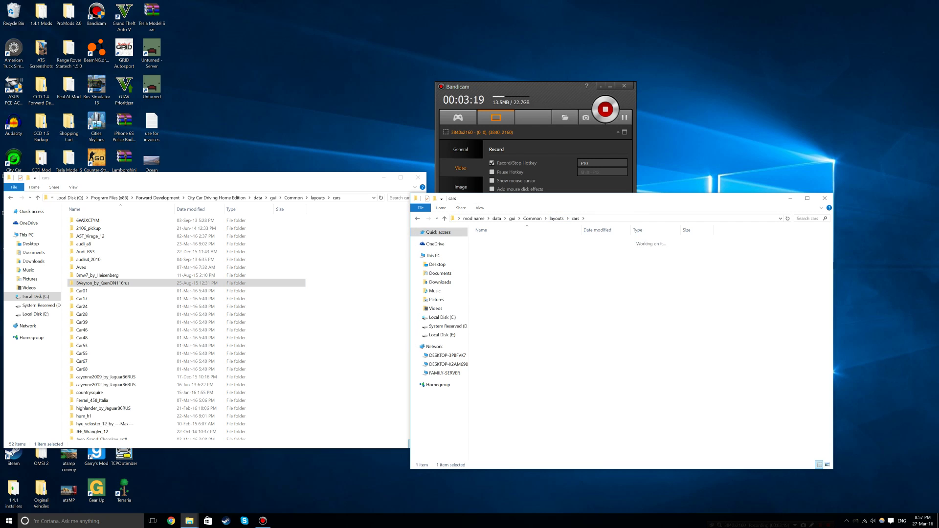
Step: Check the contents of the BVeyron_by_KsenON116rus layout folder in the game and mod, then return to the game's layouts folder
{"action": "double_click", "coordinate": [102, 282]}
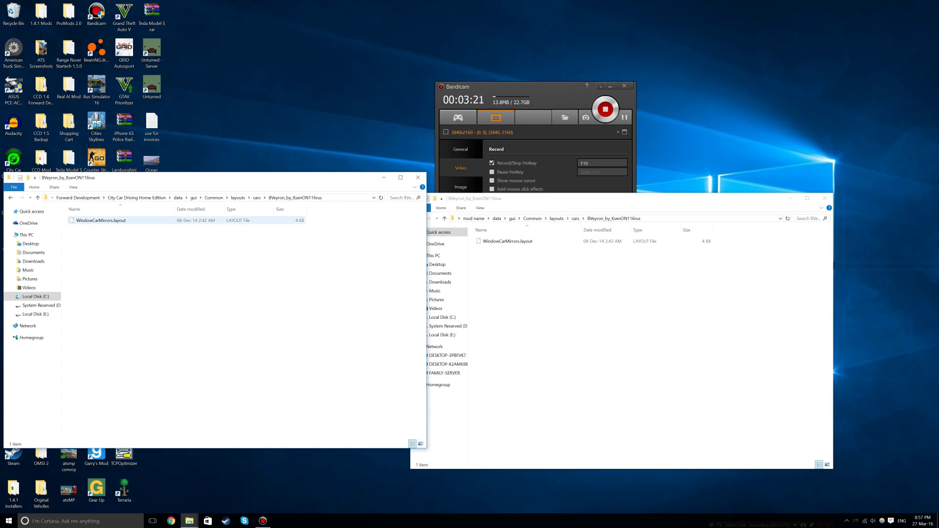
{"action": "left_click", "coordinate": [11, 197]}
{"action": "left_click", "coordinate": [10, 198]}
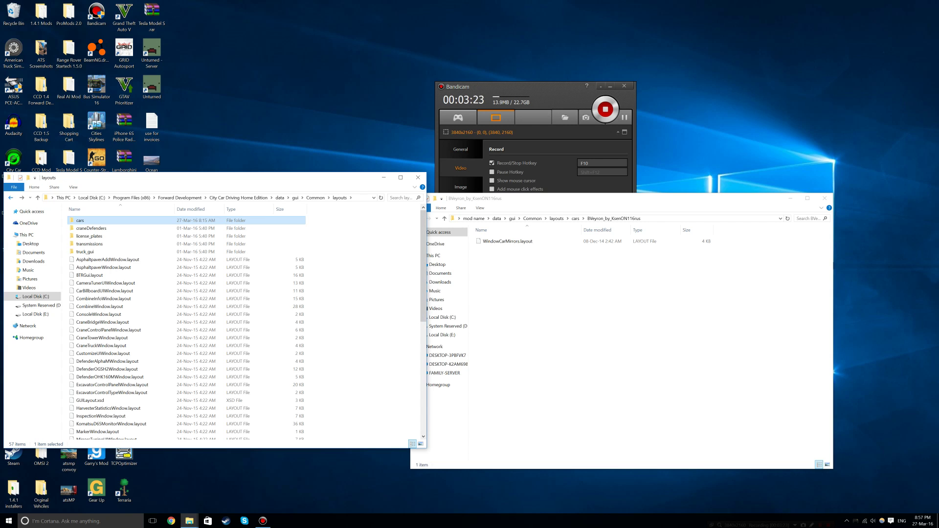
Step: Open the data\gui\home folder in both the game directory and the mod directory
{"action": "key", "text": "alt+Up"}
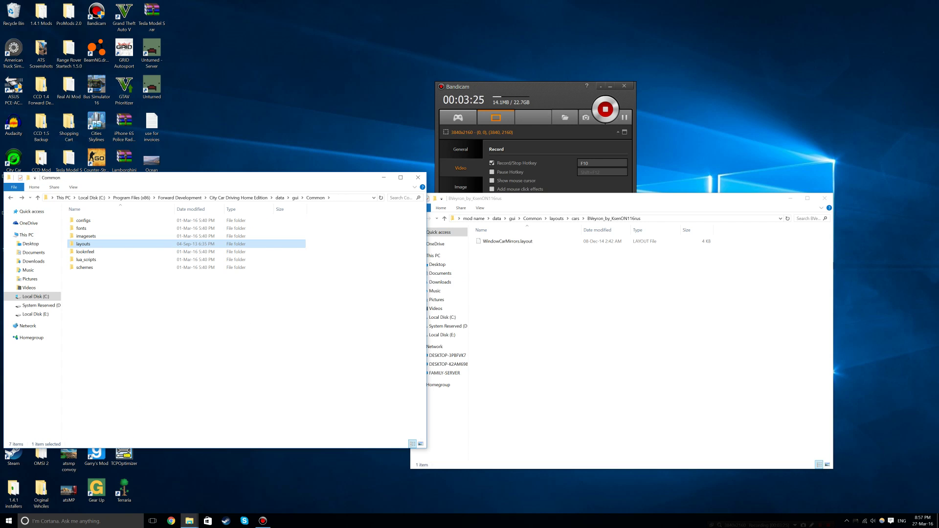
{"action": "key", "text": "alt+Tab"}
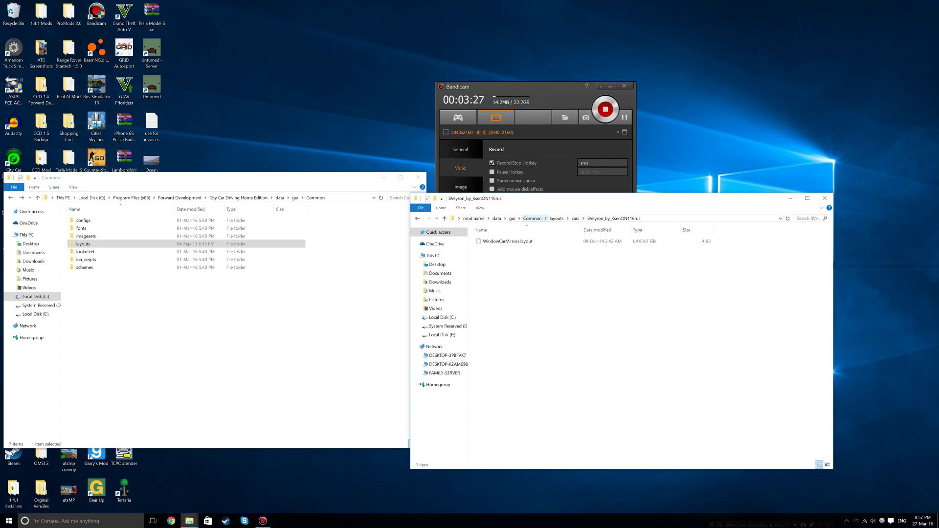
{"action": "left_click", "coordinate": [512, 218]}
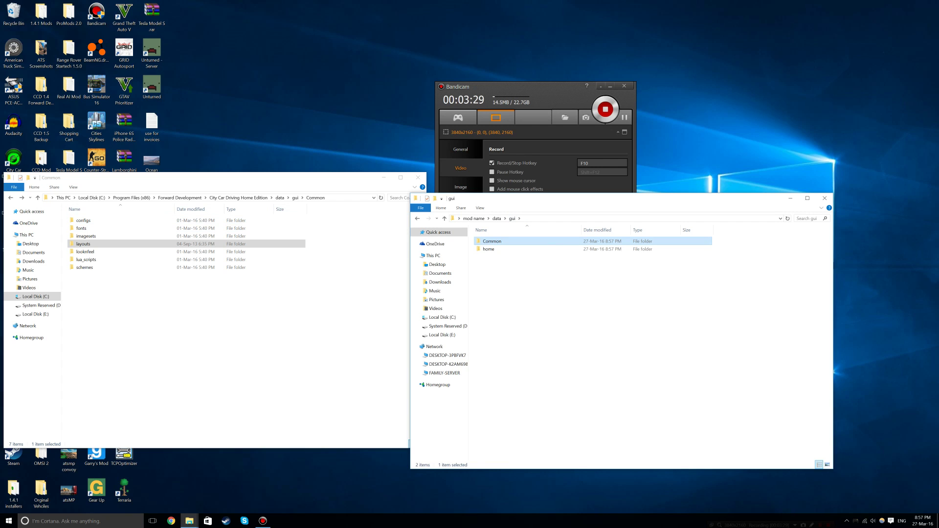
{"action": "left_click", "coordinate": [294, 197]}
{"action": "double_click", "coordinate": [81, 228]}
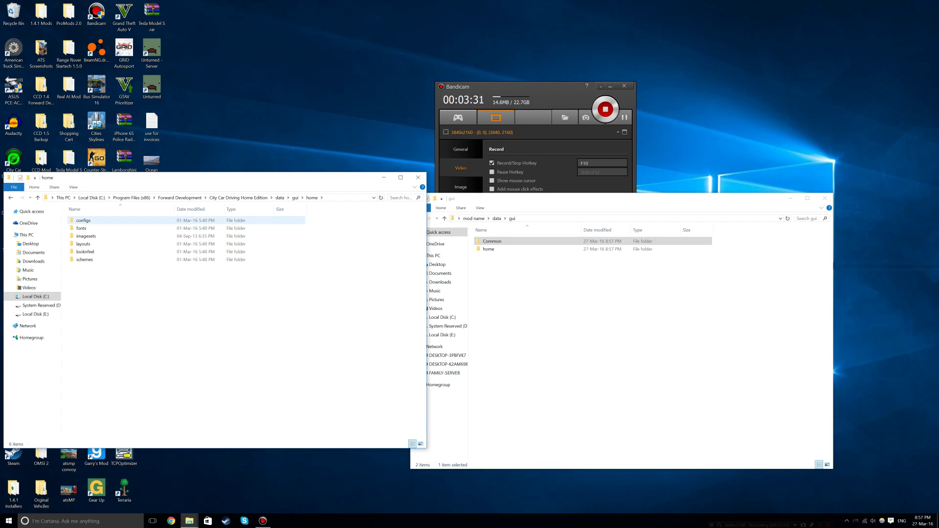
{"action": "key", "text": "alt+Tab"}
{"action": "key", "text": "Down"}
{"action": "key", "text": "Return"}
Step: Create a folder named "imagesets" in the mod's data\gui\home folder and open it
{"action": "right_click", "coordinate": [512, 278]}
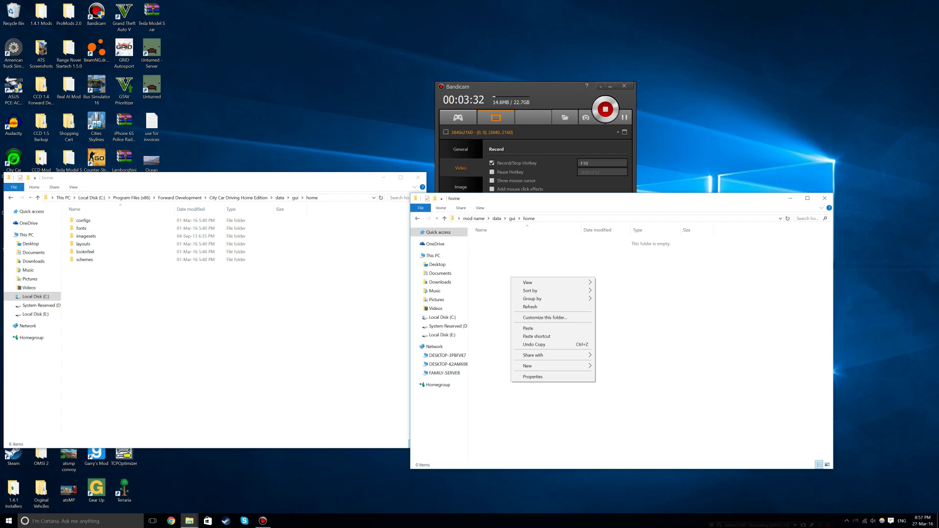
{"action": "type", "text": "wfim"}
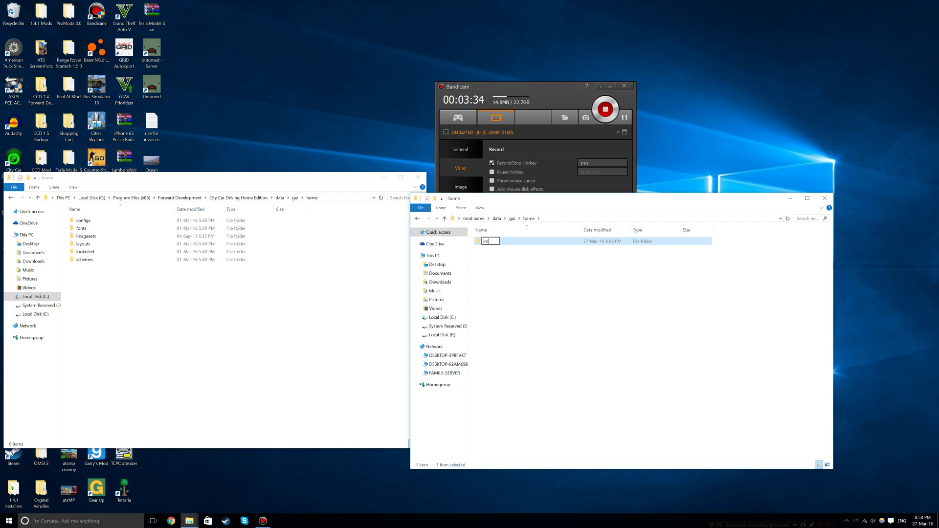
{"action": "type", "text": "agesets"}
{"action": "key", "text": "Return"}
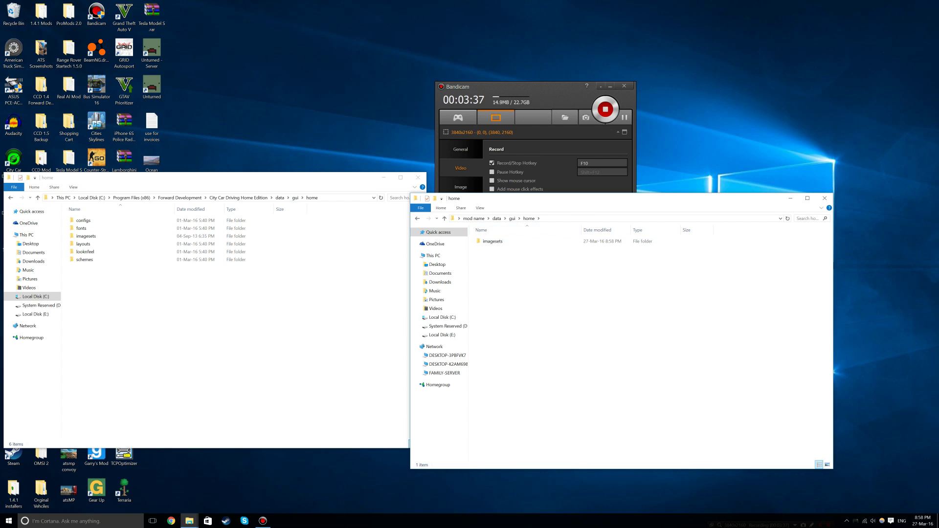
{"action": "key", "text": "Return"}
Step: Open the game's imagesets\cars folder, then create and open a matching "cars" folder in the mod's imagesets folder
{"action": "double_click", "coordinate": [86, 235]}
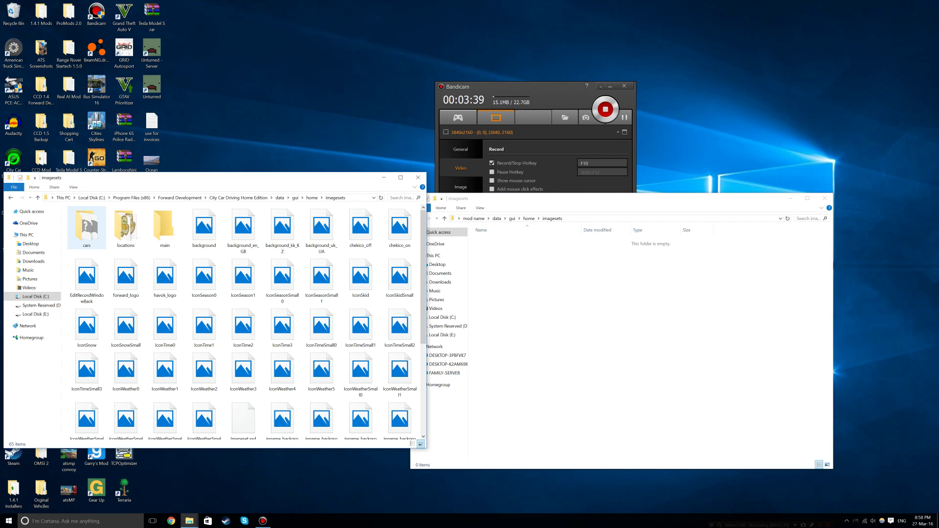
{"action": "double_click", "coordinate": [87, 228]}
{"action": "right_click", "coordinate": [617, 313]}
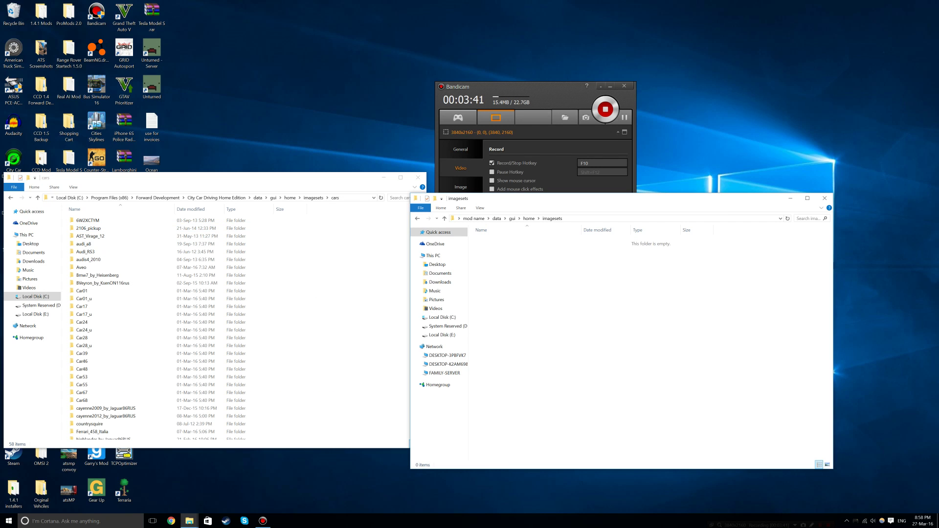
{"action": "mouse_move", "coordinate": [658, 402]}
{"action": "left_click", "coordinate": [719, 404]}
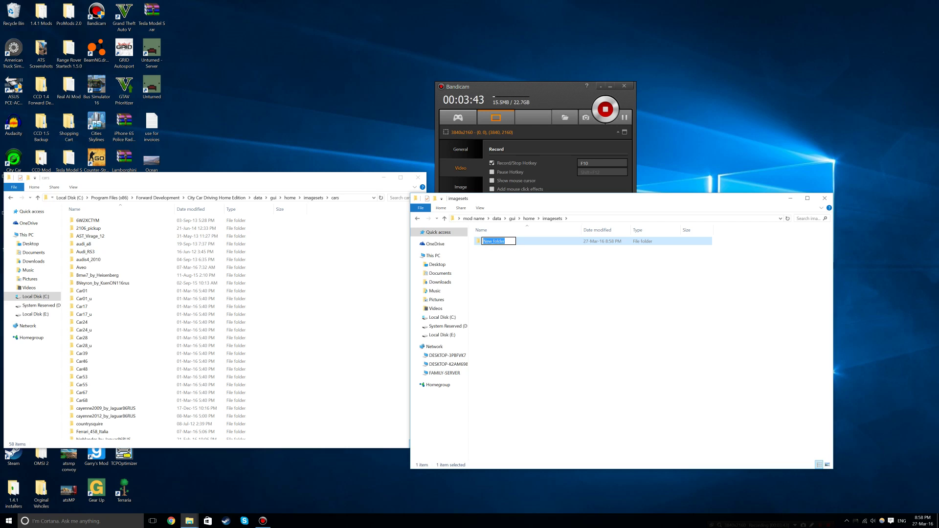
{"action": "type", "text": "cars"}
{"action": "key", "text": "Return"}
{"action": "double_click", "coordinate": [486, 241]}
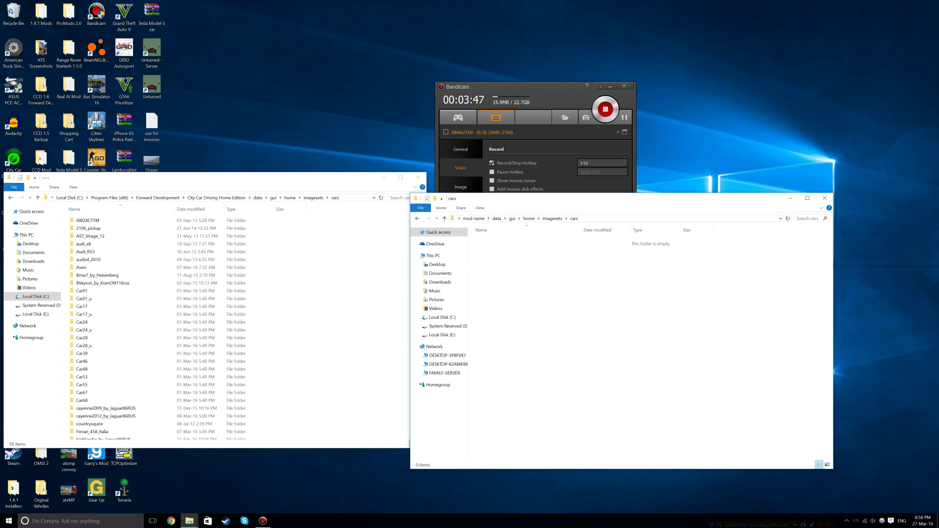
Step: Examine the color and small preview images in the game's BVeyron_by_KsenON116rus imagesets folder
{"action": "double_click", "coordinate": [102, 282]}
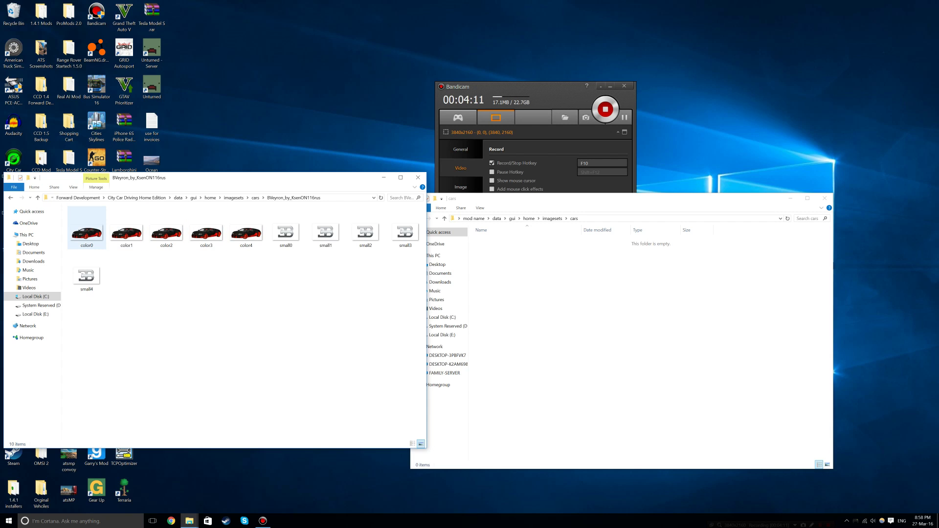
{"action": "left_click_drag", "start_coordinate": [66, 248], "coordinate": [254, 240]}
{"action": "left_click", "coordinate": [147, 279]}
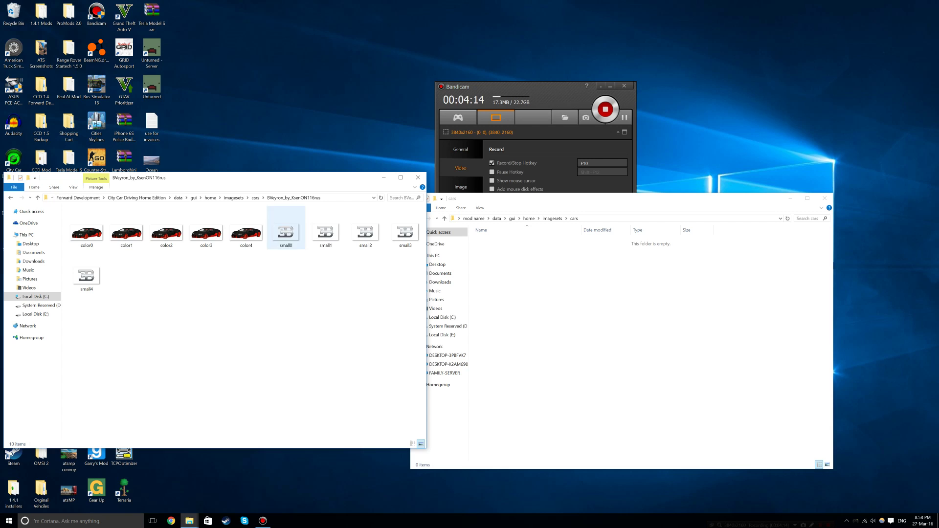
{"action": "left_click_drag", "start_coordinate": [266, 217], "coordinate": [392, 247]}
{"action": "left_click", "coordinate": [342, 279]}
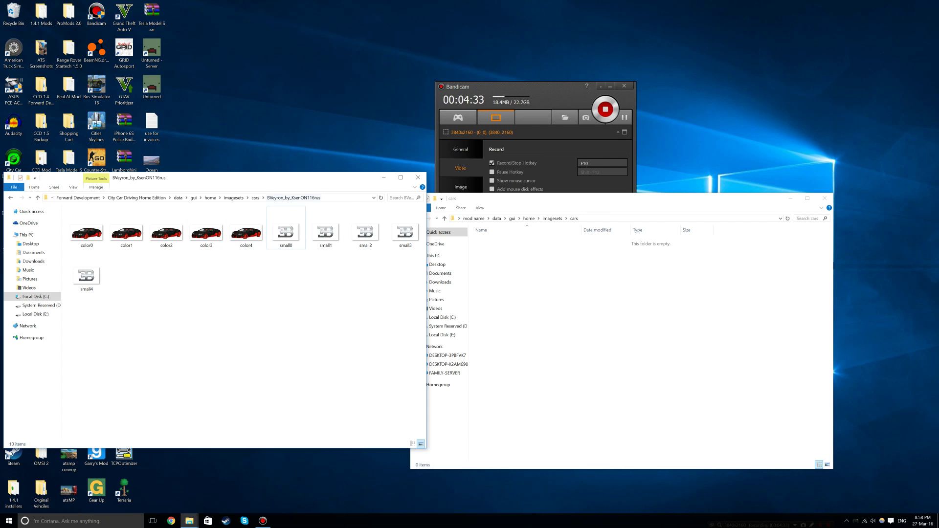
Step: Copy the game's BVeyron_by_KsenON116rus imagesets folder into the mod's gui\home\imagesets\cars folder and open the copy
{"action": "left_click", "coordinate": [255, 198]}
{"action": "right_click", "coordinate": [87, 282]}
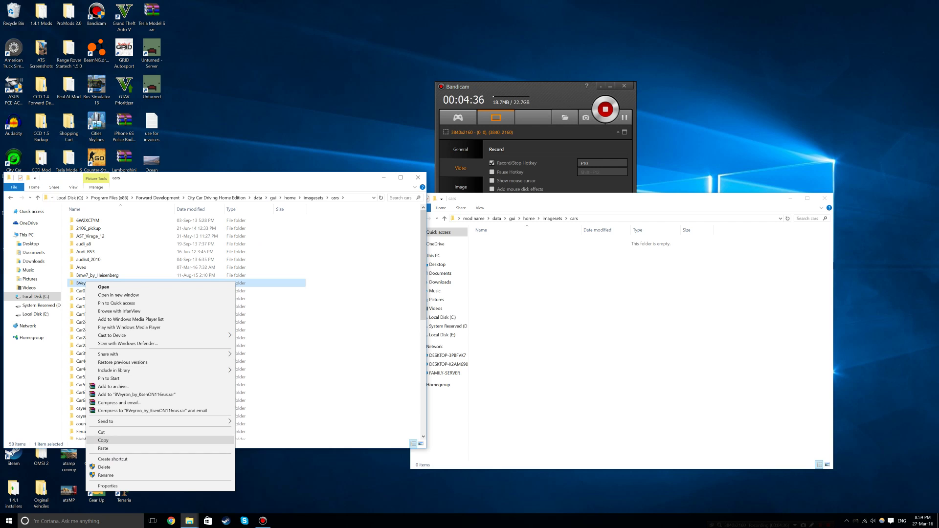
{"action": "left_click", "coordinate": [103, 440]}
{"action": "right_click", "coordinate": [554, 337]}
{"action": "left_click", "coordinate": [570, 388]}
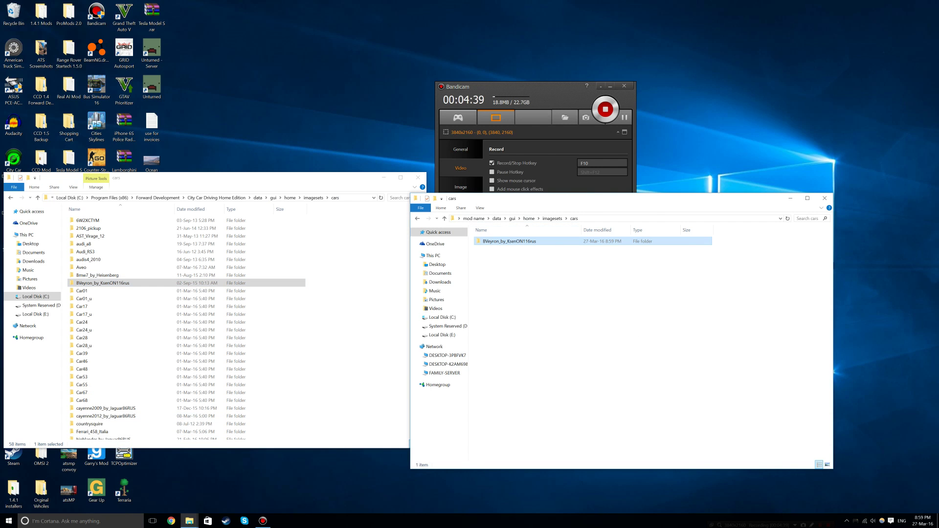
{"action": "double_click", "coordinate": [508, 241]}
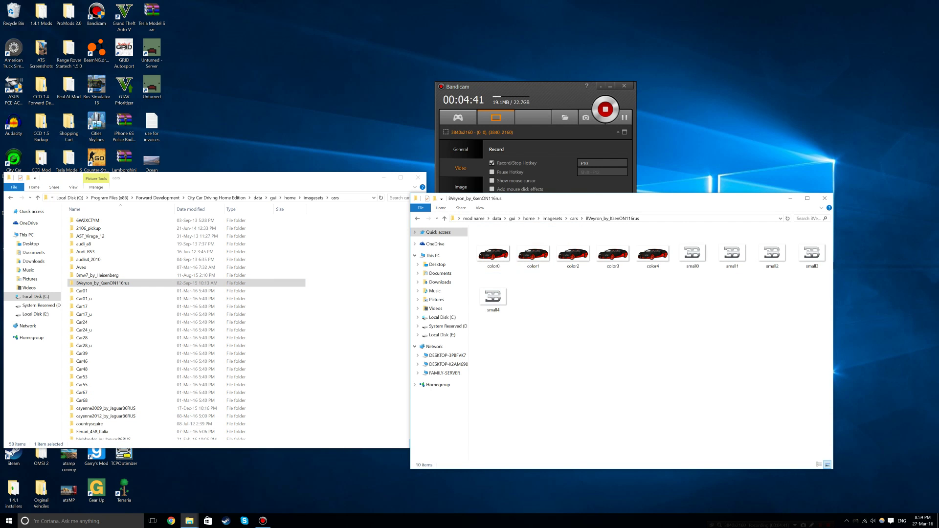
Step: Return to the data folder in both the game and the mod, and open the physics folder in each
{"action": "left_click", "coordinate": [417, 218]}
{"action": "left_click", "coordinate": [417, 218]}
{"action": "left_click", "coordinate": [417, 218]}
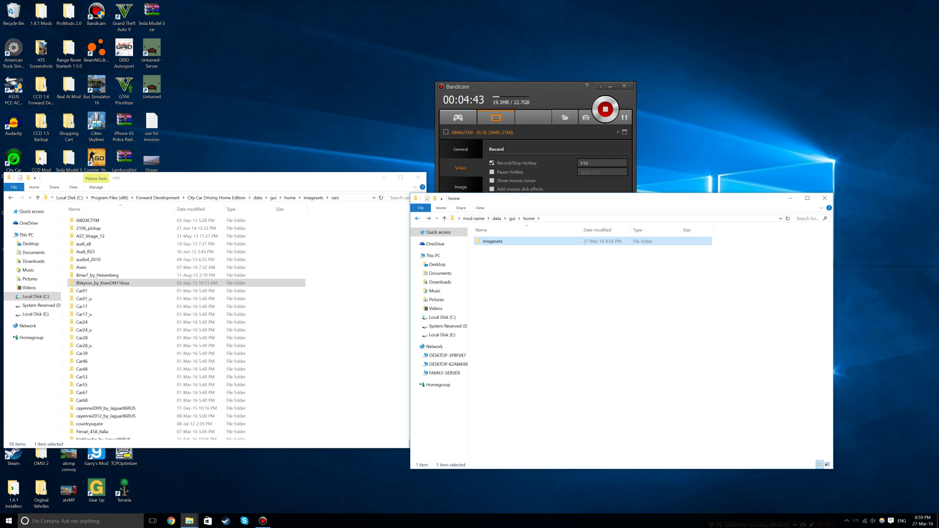
{"action": "left_click", "coordinate": [417, 218]}
{"action": "left_click", "coordinate": [417, 218]}
{"action": "key", "text": "alt+Left"}
{"action": "key", "text": "alt+Up"}
{"action": "key", "text": "alt+Up"}
{"action": "key", "text": "alt+Up"}
{"action": "key", "text": "alt+Up"}
{"action": "left_click", "coordinate": [257, 197]}
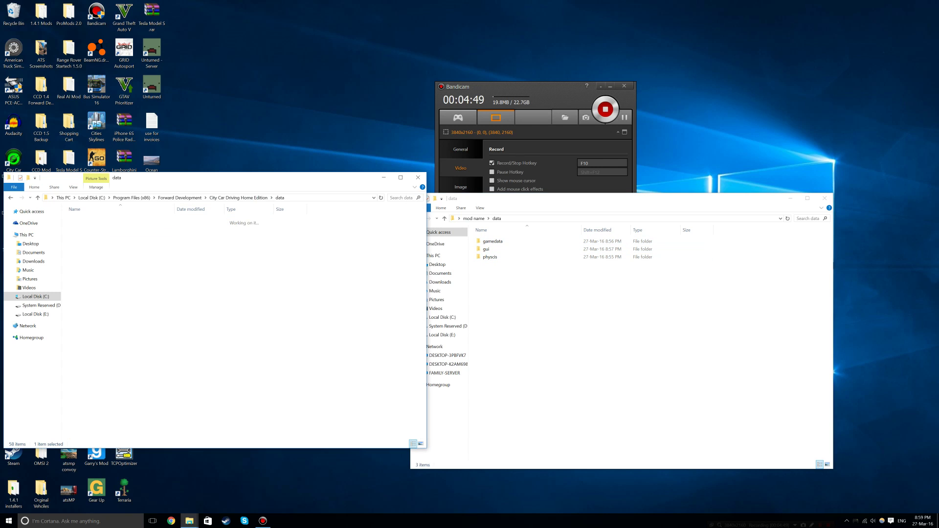
{"action": "double_click", "coordinate": [83, 267]}
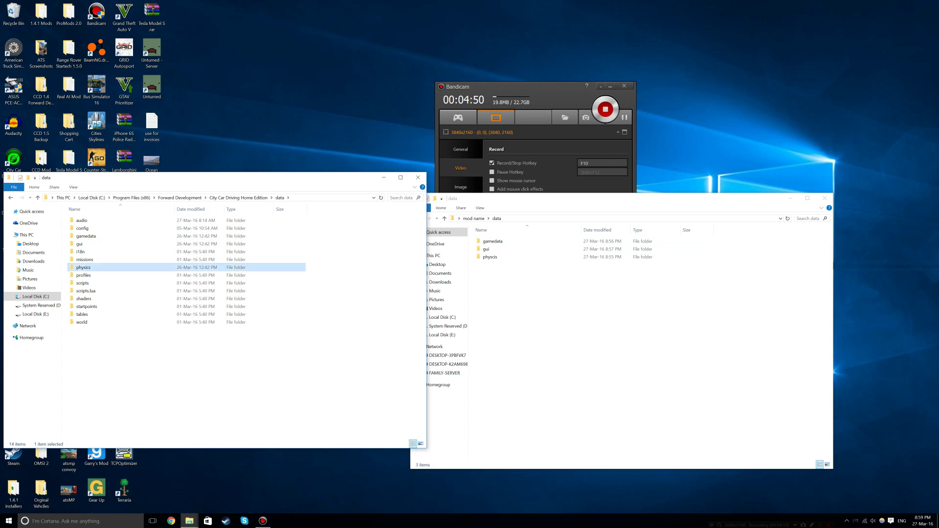
{"action": "left_click", "coordinate": [490, 257]}
{"action": "double_click", "coordinate": [489, 256]}
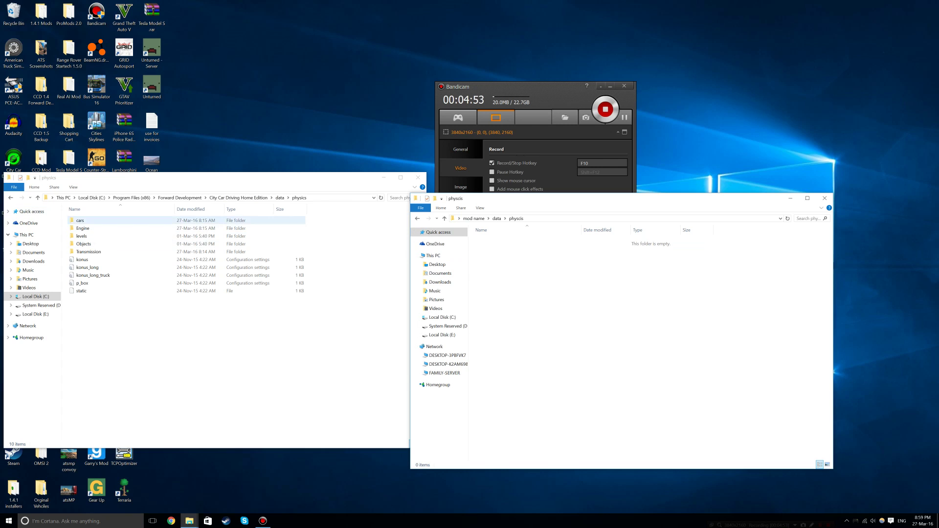
Step: Create a folder named "cars" in the mod's physics folder
{"action": "right_click", "coordinate": [542, 316]}
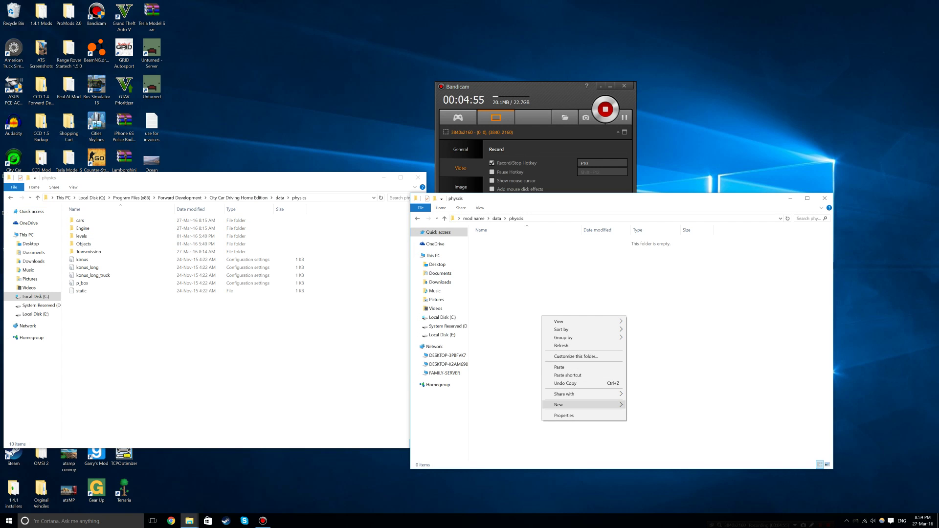
{"action": "mouse_move", "coordinate": [577, 405]}
{"action": "left_click", "coordinate": [650, 405]}
{"action": "type", "text": "cars"}
{"action": "left_click", "coordinate": [595, 379]}
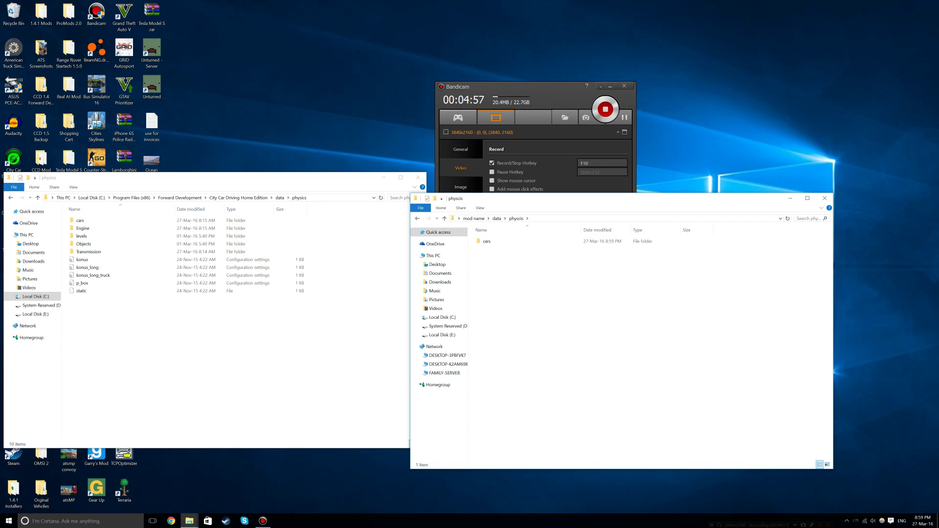
Step: Create a folder named "Engine" in the mod's physics folder
{"action": "right_click", "coordinate": [595, 379]}
{"action": "mouse_move", "coordinate": [636, 457]}
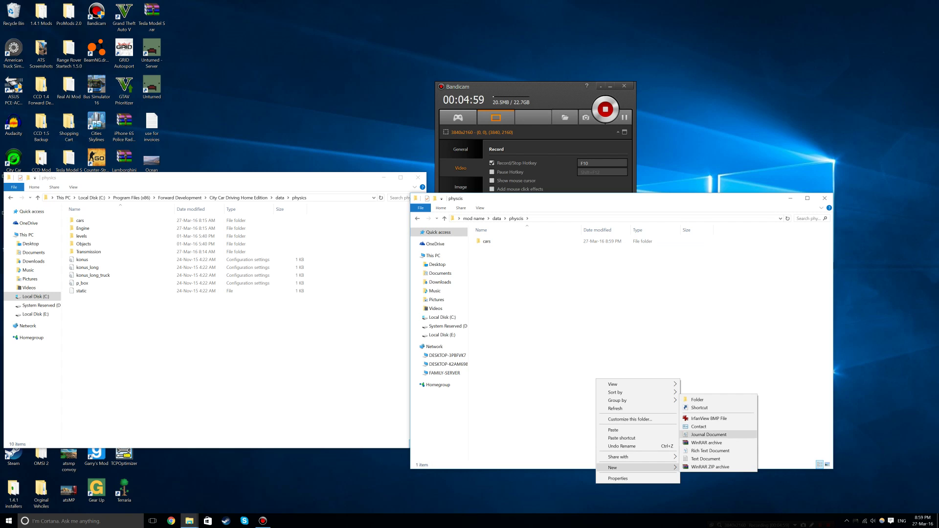
{"action": "left_click", "coordinate": [713, 399]}
{"action": "type", "text": "Engine"}
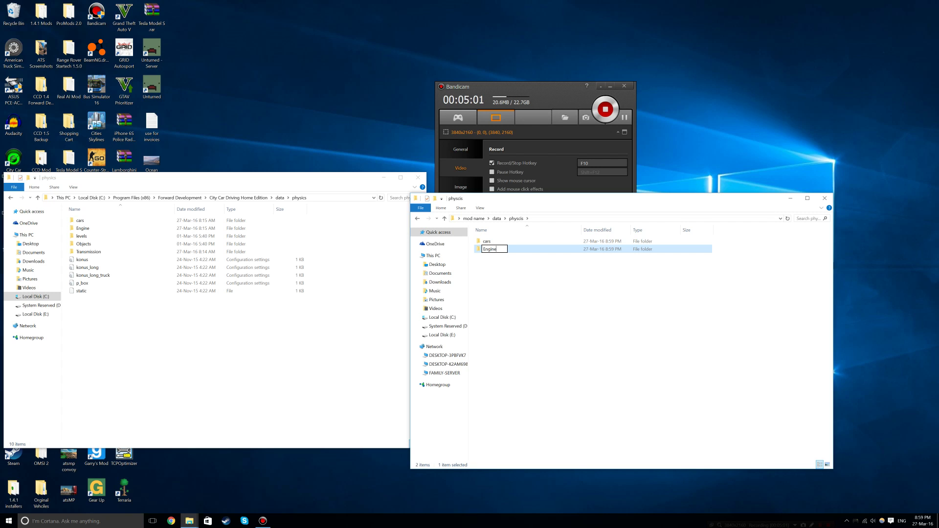
{"action": "left_click", "coordinate": [633, 376]}
Step: Create a folder named "Transmission" in the mod's physics folder
{"action": "right_click", "coordinate": [633, 376]}
{"action": "mouse_move", "coordinate": [655, 463]}
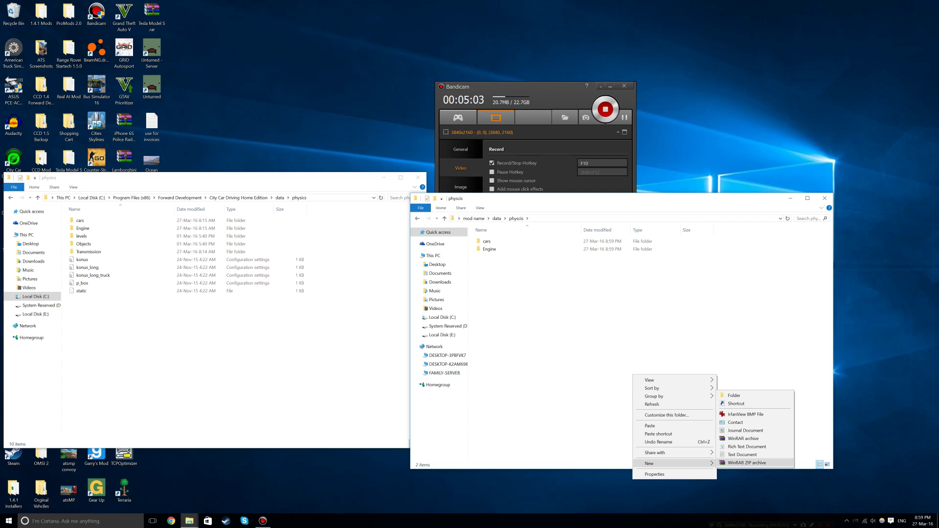
{"action": "left_click", "coordinate": [734, 395]}
{"action": "type", "text": "Transmission"}
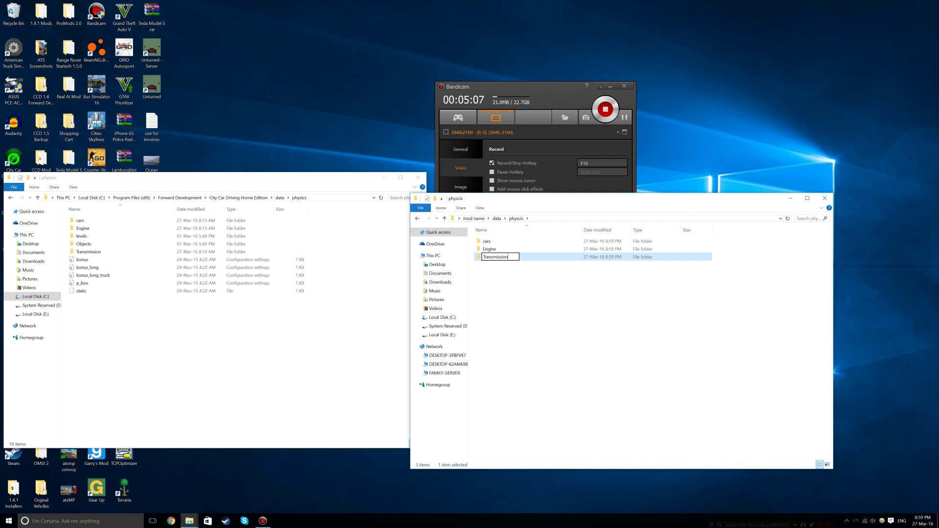
{"action": "key", "text": "Return"}
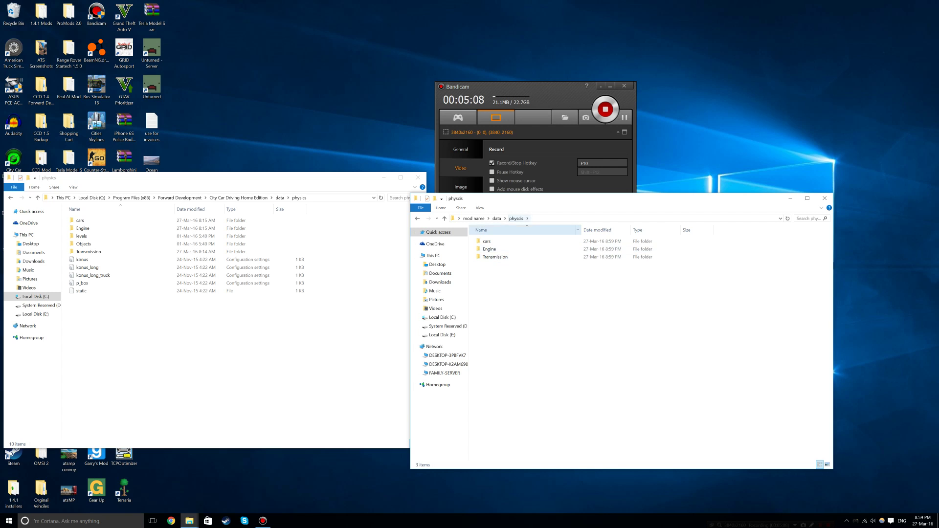
Step: Copy the BVeyron_by_KsenON116rus folder from the game's physics\cars folder into the mod's physics cars folder
{"action": "double_click", "coordinate": [487, 241]}
{"action": "left_click", "coordinate": [80, 220]}
{"action": "double_click", "coordinate": [80, 220]}
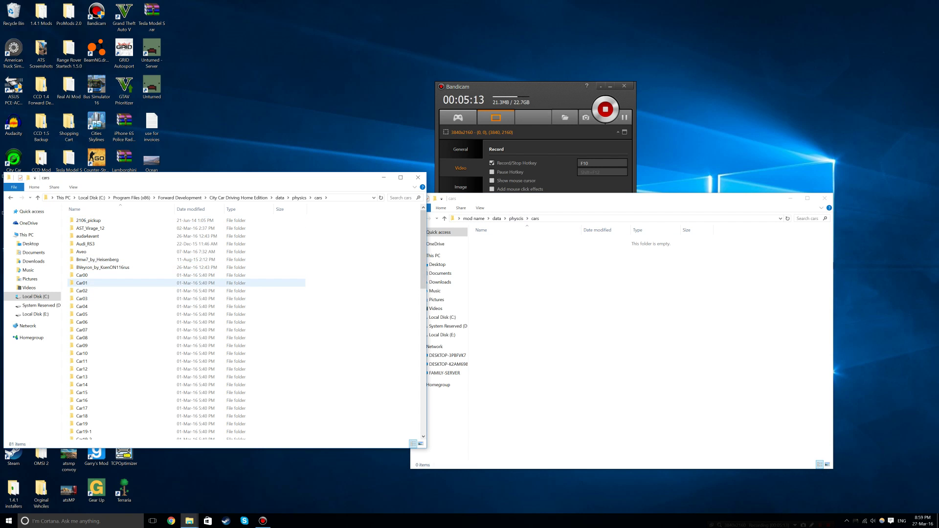
{"action": "left_click", "coordinate": [115, 267]}
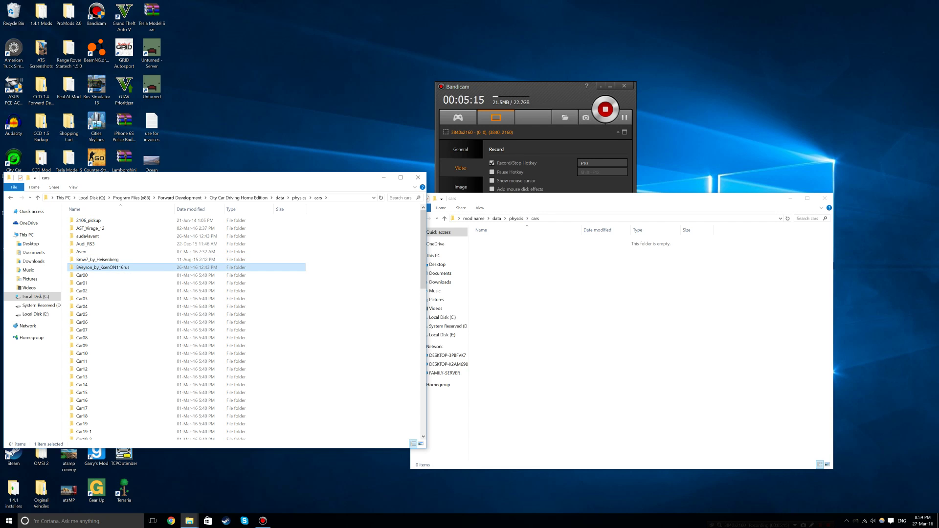
{"action": "left_click", "coordinate": [592, 314]}
{"action": "key", "text": "ctrl+v"}
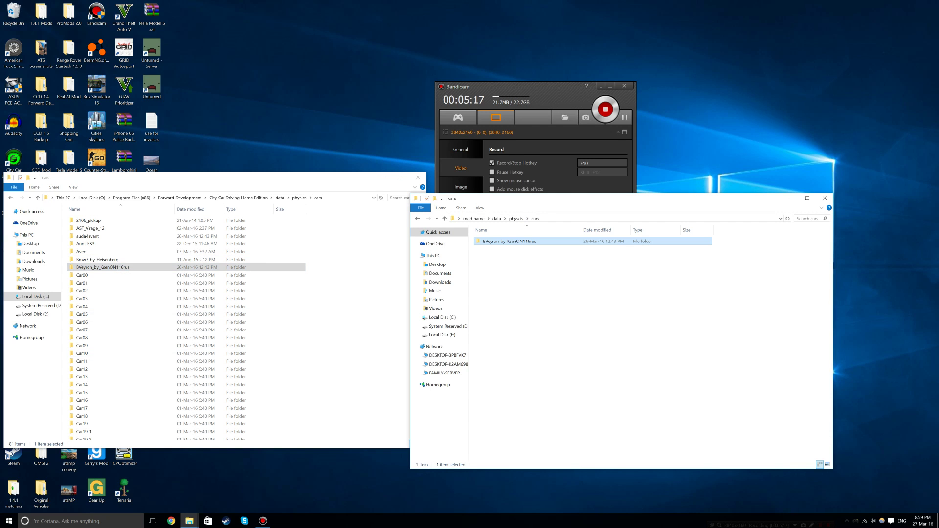
Step: Check the contents of the BVeyron_by_KsenON116rus physics folder in the mod and game, comparing with the game's Bmw7_by_Heisenberg folder
{"action": "key", "text": "Return"}
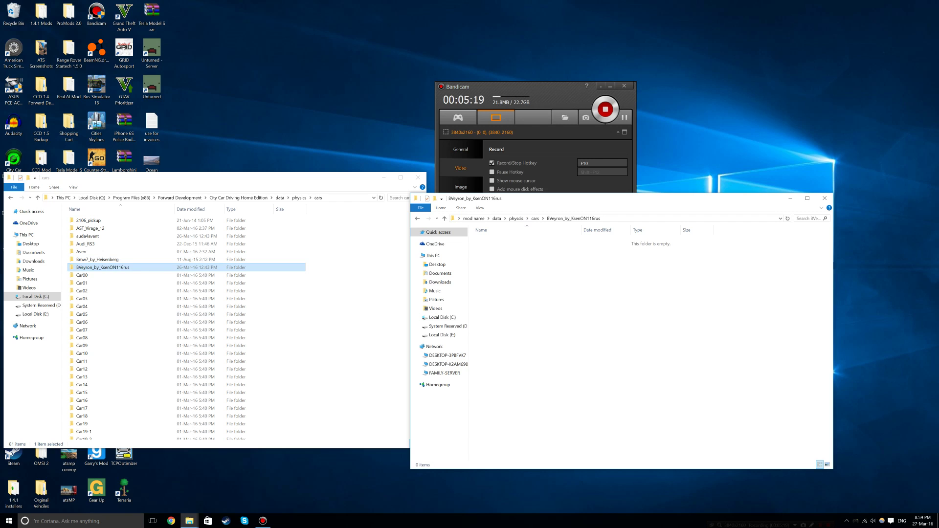
{"action": "double_click", "coordinate": [115, 267]}
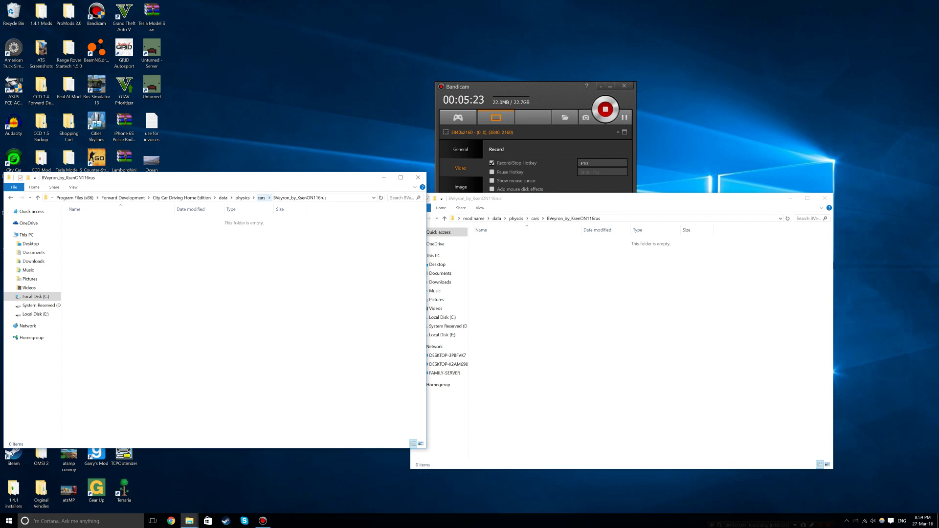
{"action": "key", "text": "BackSpace"}
{"action": "key", "text": "Up"}
{"action": "key", "text": "Return"}
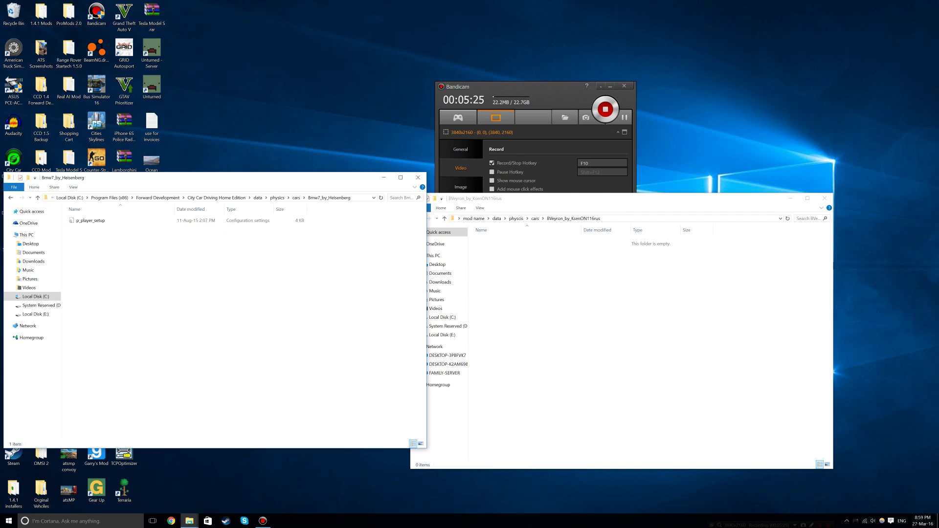
{"action": "key", "text": "BackSpace"}
{"action": "key", "text": "Down"}
{"action": "key", "text": "Return"}
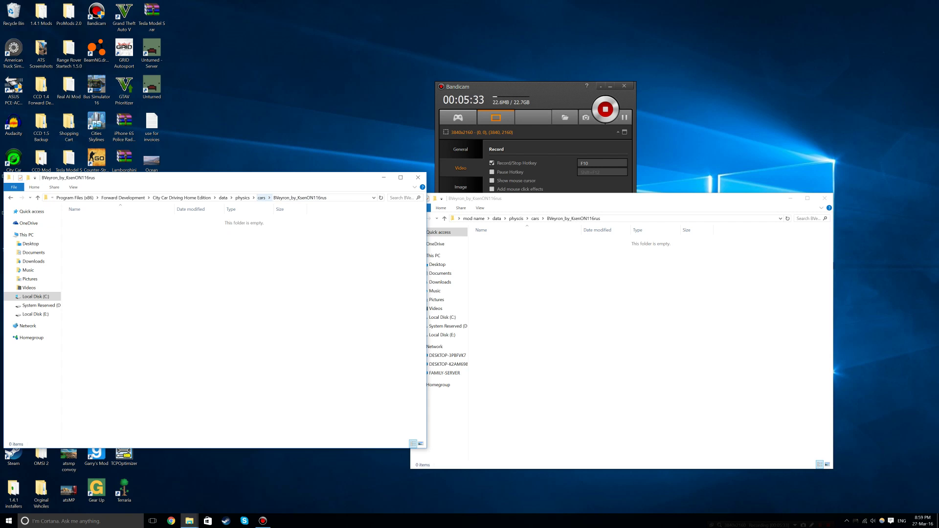
Step: Recheck the contents of the BVeyron_by_KsenON116rus folder in the game's physics\cars folder
{"action": "left_click", "coordinate": [262, 198]}
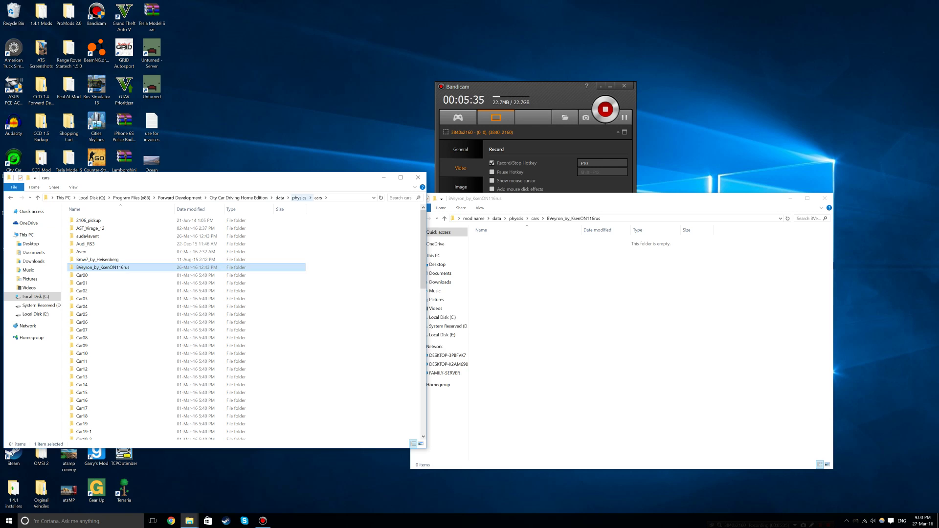
{"action": "left_click", "coordinate": [299, 198]}
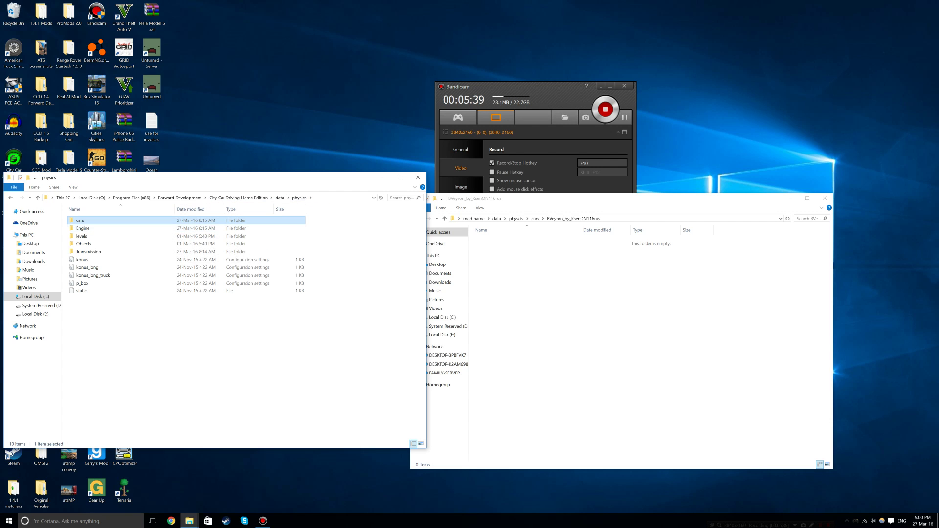
{"action": "double_click", "coordinate": [126, 220]}
{"action": "double_click", "coordinate": [103, 267]}
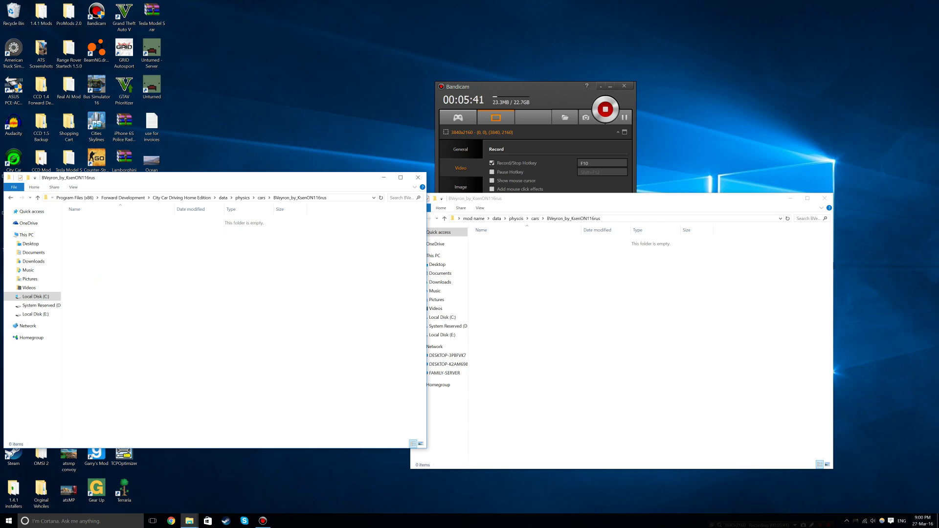
{"action": "right_click", "coordinate": [144, 264]}
{"action": "key", "text": "Escape"}
{"action": "left_click", "coordinate": [261, 198]}
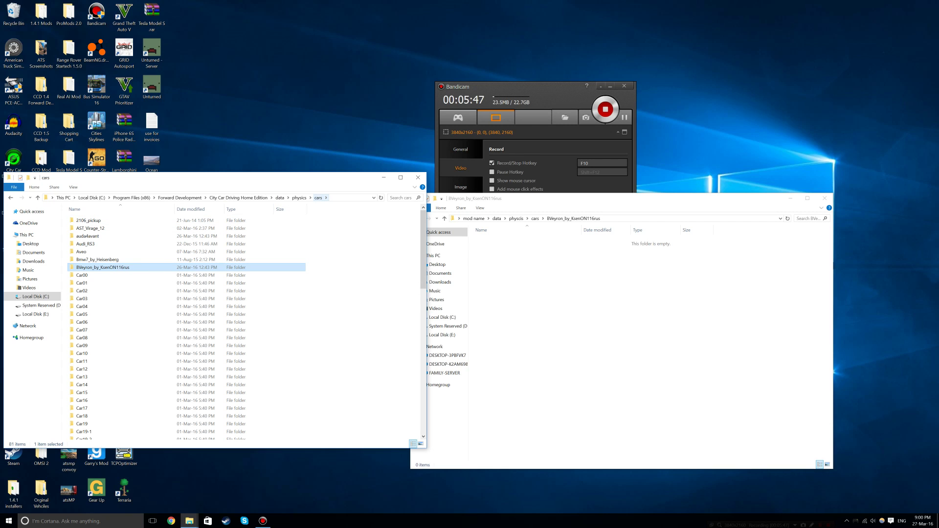
Step: Copy the BVeyron_by_KsenON116rus folder from the game's physics\Transmission folder into the mod's Transmission folder
{"action": "left_click", "coordinate": [280, 197]}
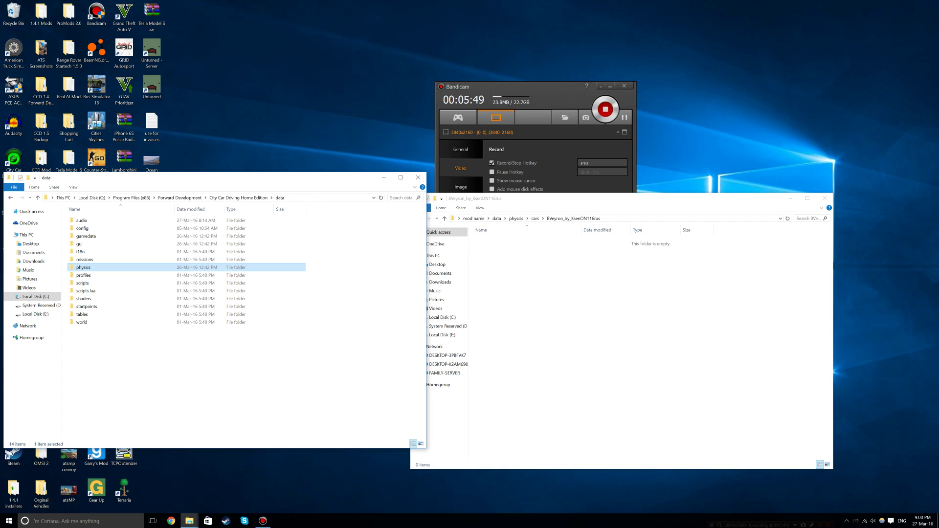
{"action": "double_click", "coordinate": [83, 267]}
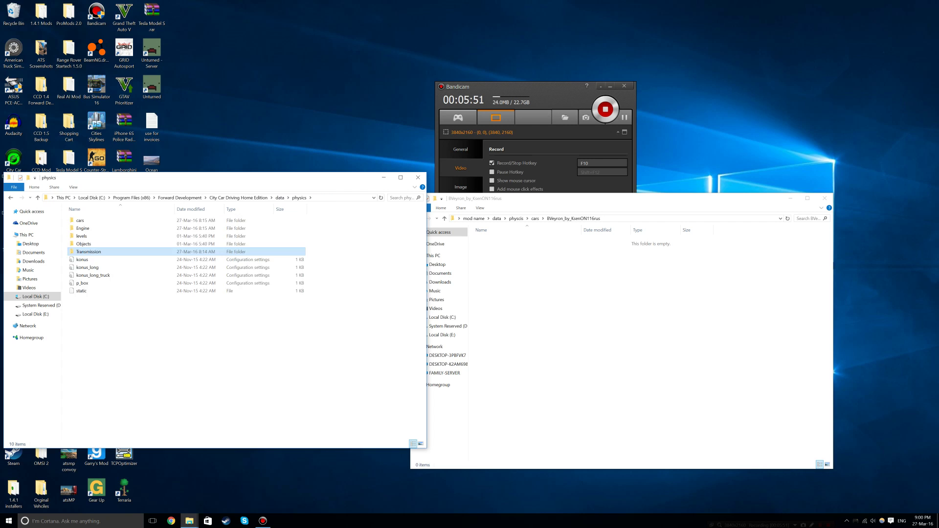
{"action": "double_click", "coordinate": [88, 251]}
{"action": "scroll", "coordinate": [98, 240], "scroll_direction": "down", "scroll_amount": 1}
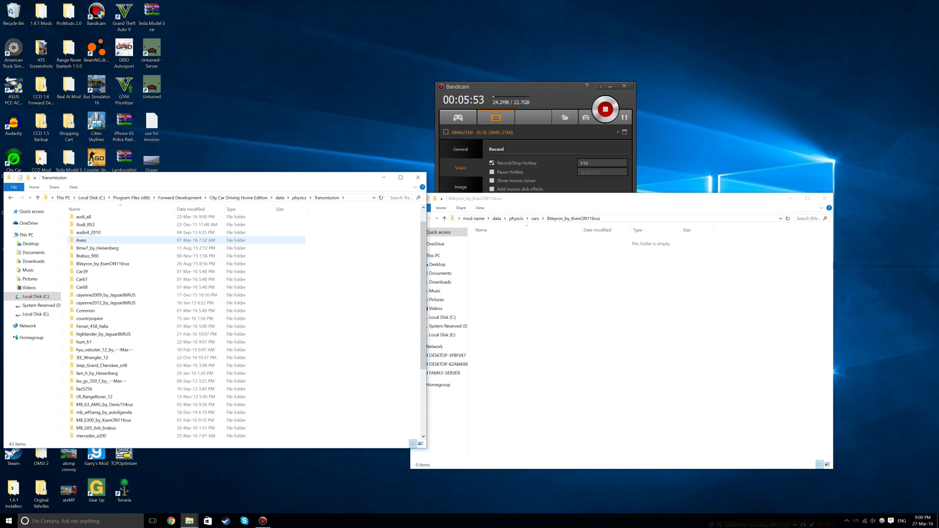
{"action": "double_click", "coordinate": [95, 263]}
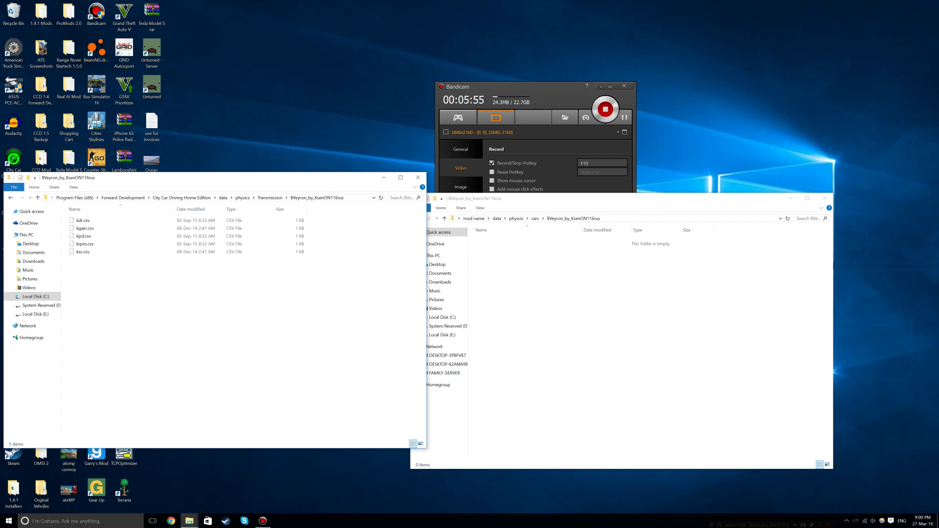
{"action": "key", "text": "alt+Left"}
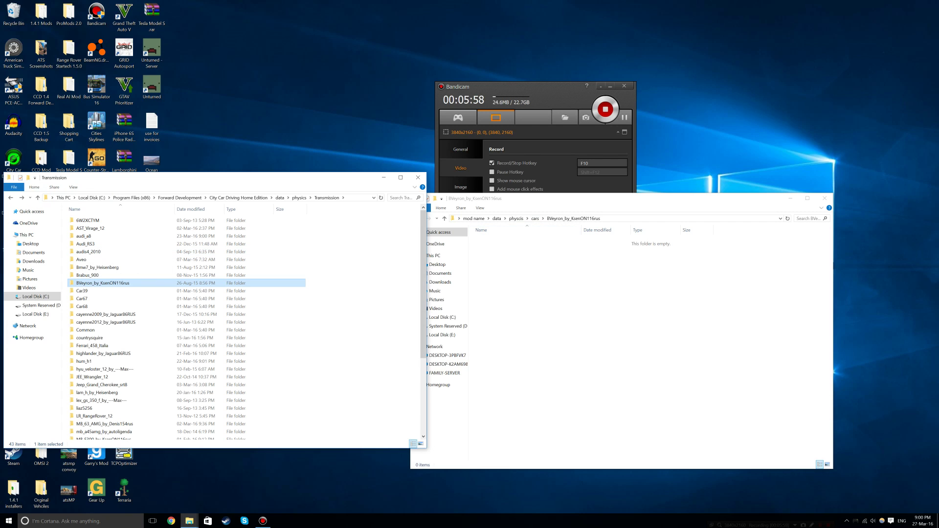
{"action": "left_click", "coordinate": [535, 218]}
{"action": "left_click", "coordinate": [516, 218]}
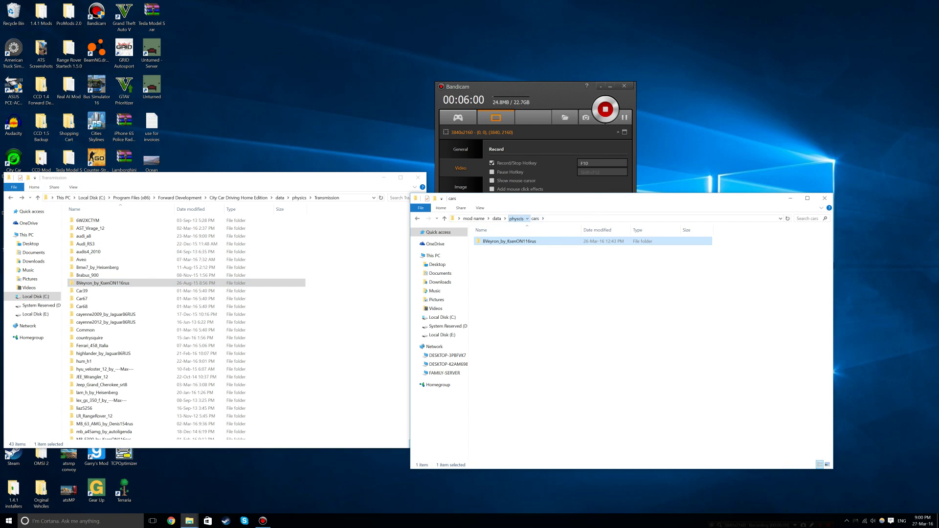
{"action": "double_click", "coordinate": [495, 257]}
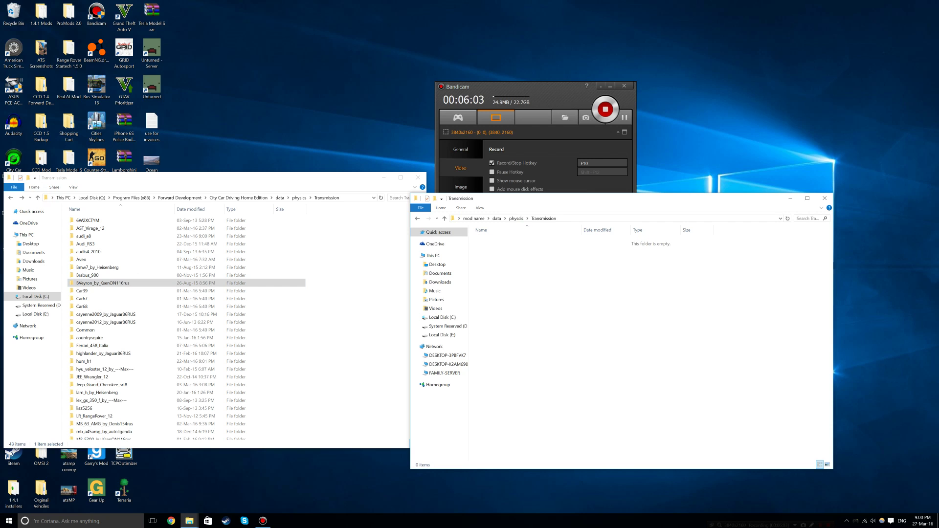
{"action": "key", "text": "ctrl+v"}
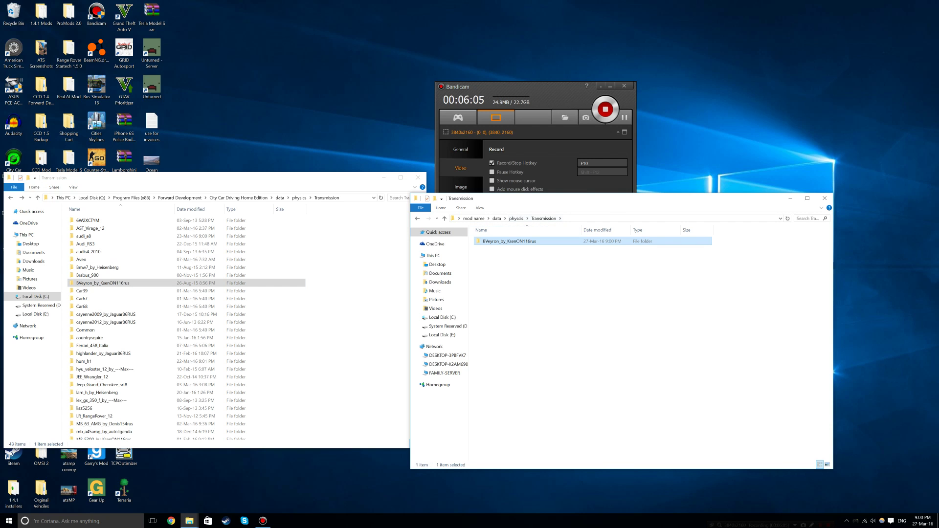
{"action": "key", "text": "Return"}
Step: Copy the BVeyron_by_KsenON116rus folder from the game's physics\Engine folder into the mod's Engine folder and compare both copies' contents
{"action": "left_click", "coordinate": [516, 218]}
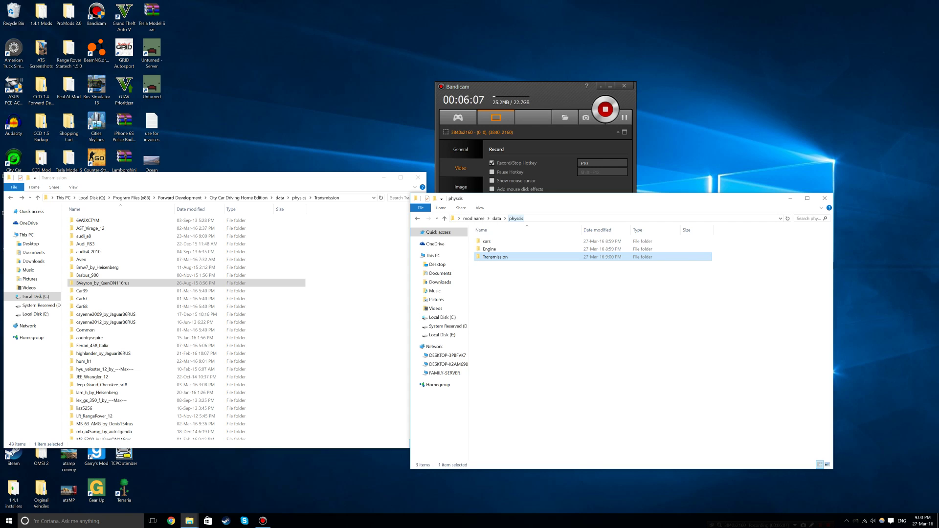
{"action": "double_click", "coordinate": [488, 249]}
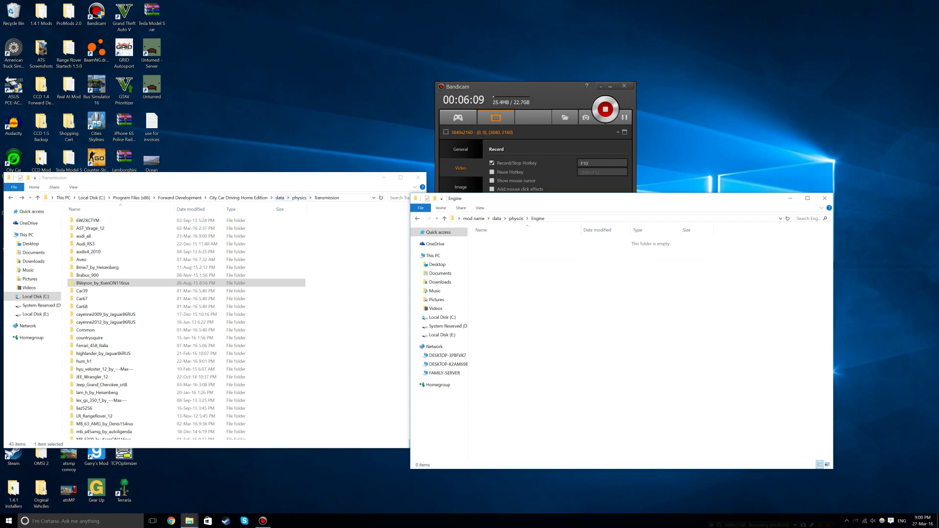
{"action": "left_click", "coordinate": [299, 198]}
{"action": "double_click", "coordinate": [88, 228]}
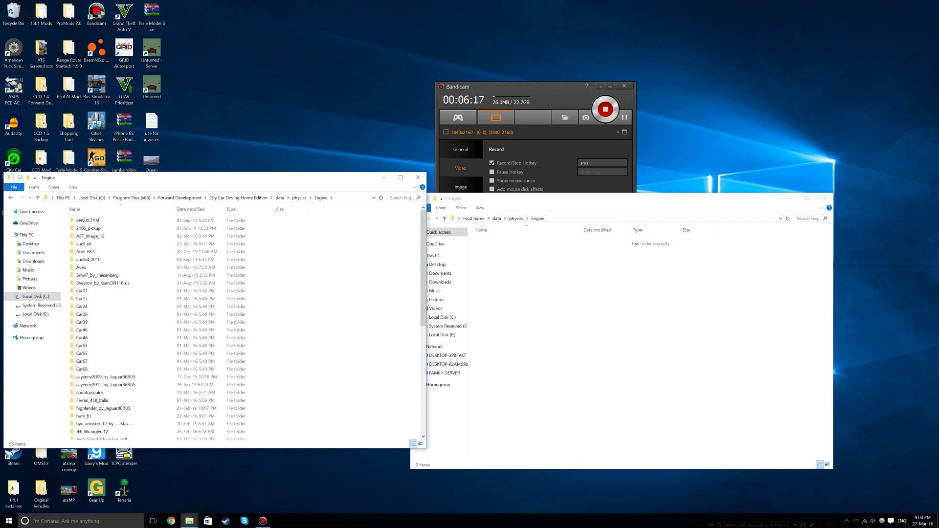
{"action": "left_click", "coordinate": [102, 282]}
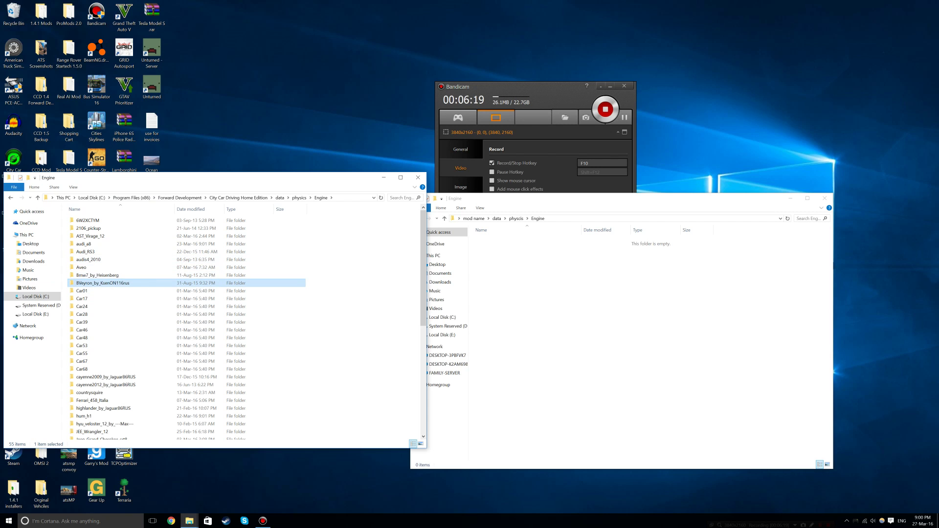
{"action": "left_click_drag", "start_coordinate": [102, 283], "coordinate": [586, 293]}
{"action": "double_click", "coordinate": [494, 241]}
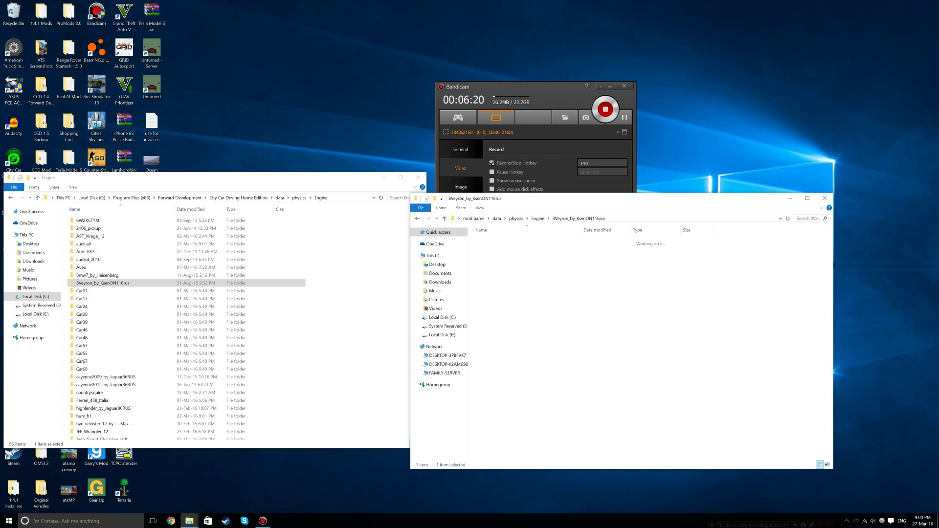
{"action": "double_click", "coordinate": [102, 283]}
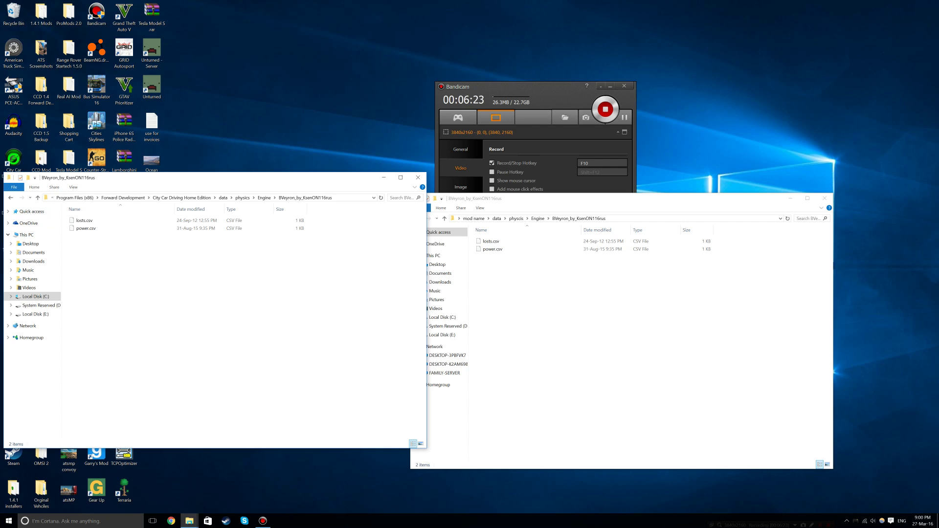
Step: Open the mod's export folder alongside the game's export\gfxlib\cars folder
{"action": "double_click", "coordinate": [10, 198]}
{"action": "left_click", "coordinate": [10, 197]}
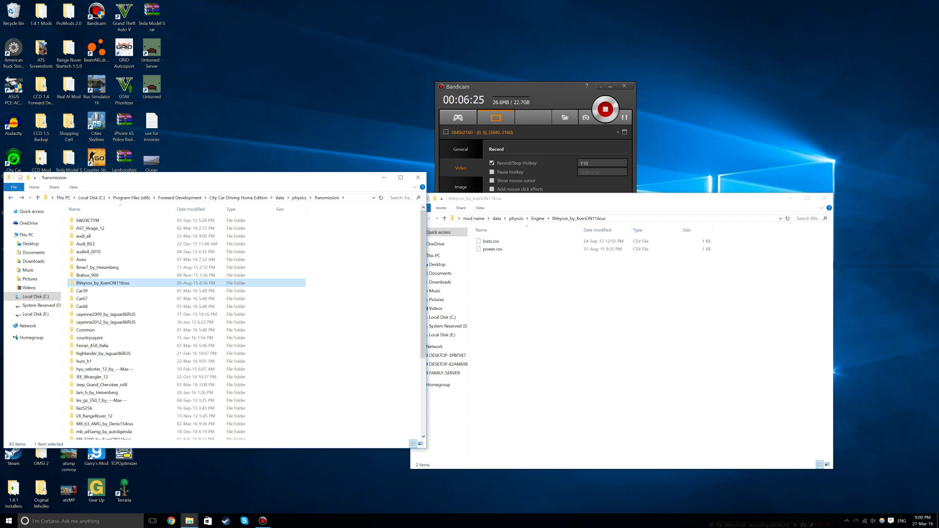
{"action": "left_click", "coordinate": [538, 293]}
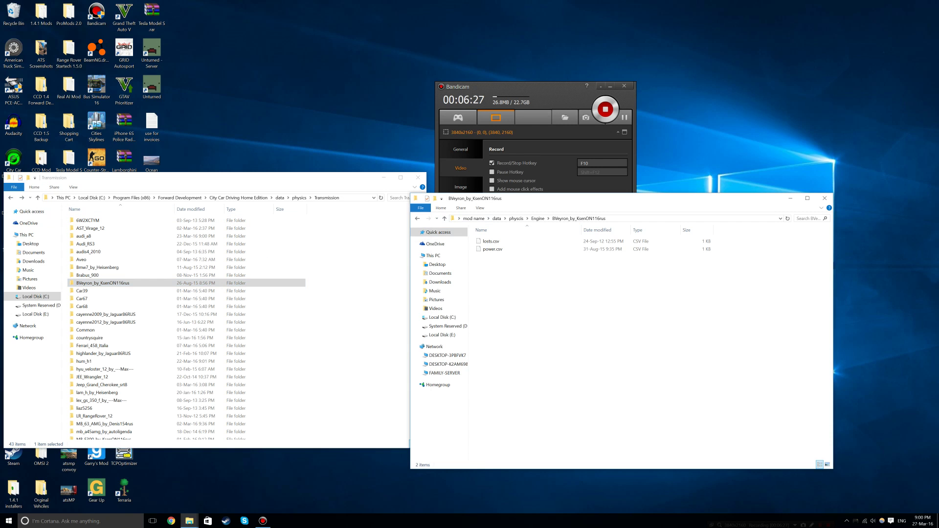
{"action": "left_click", "coordinate": [473, 218]}
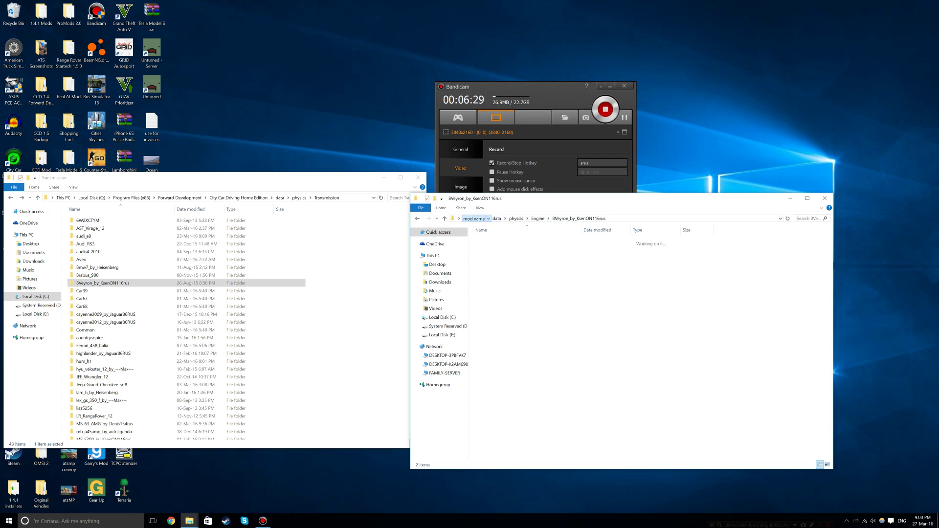
{"action": "double_click", "coordinate": [490, 249]}
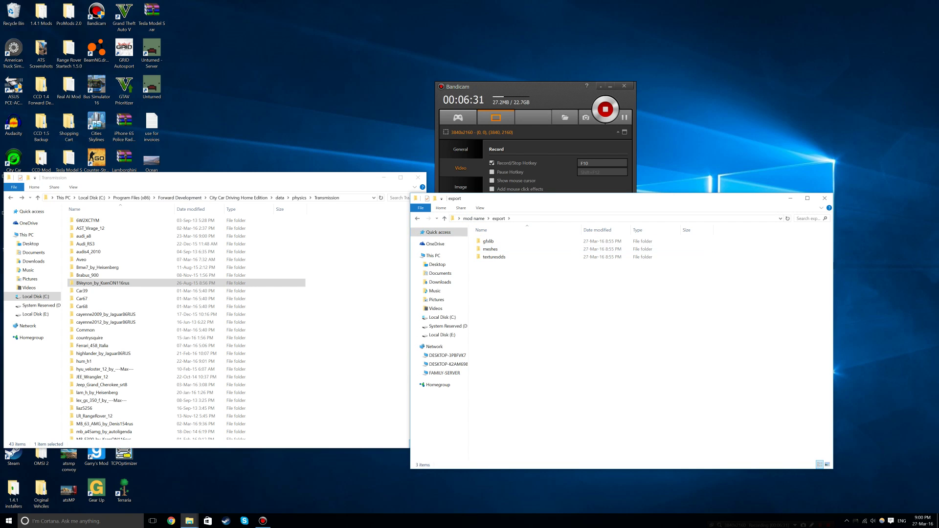
{"action": "left_click", "coordinate": [279, 198]}
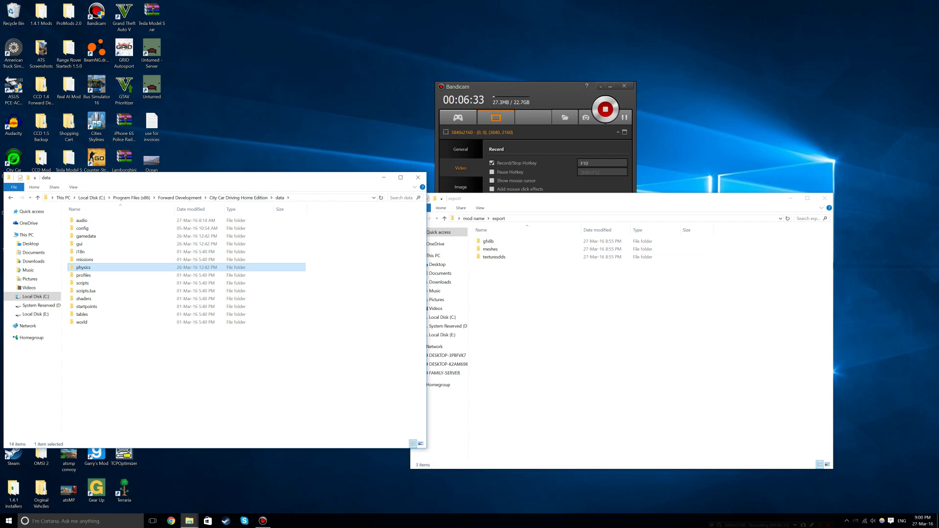
{"action": "left_click", "coordinate": [238, 198]}
{"action": "key", "text": "Down"}
{"action": "key", "text": "Return"}
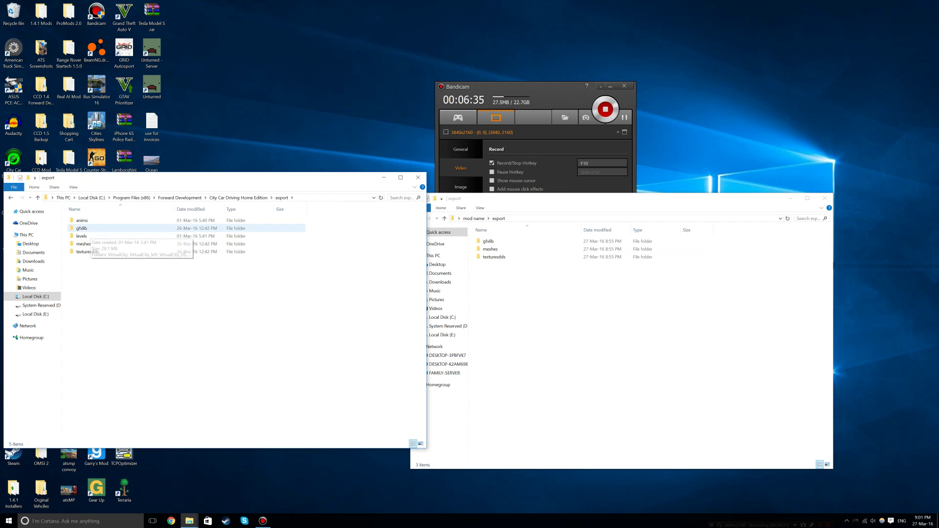
{"action": "double_click", "coordinate": [86, 227]}
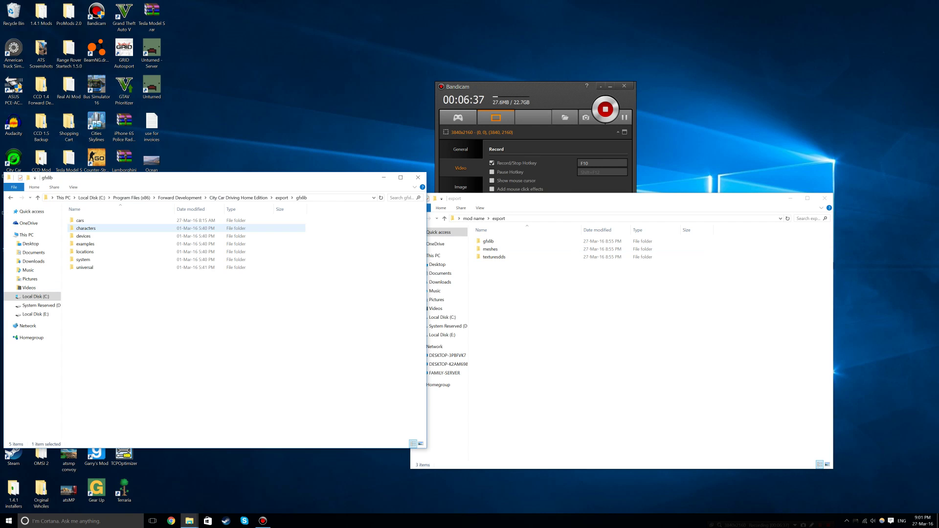
{"action": "double_click", "coordinate": [86, 222]}
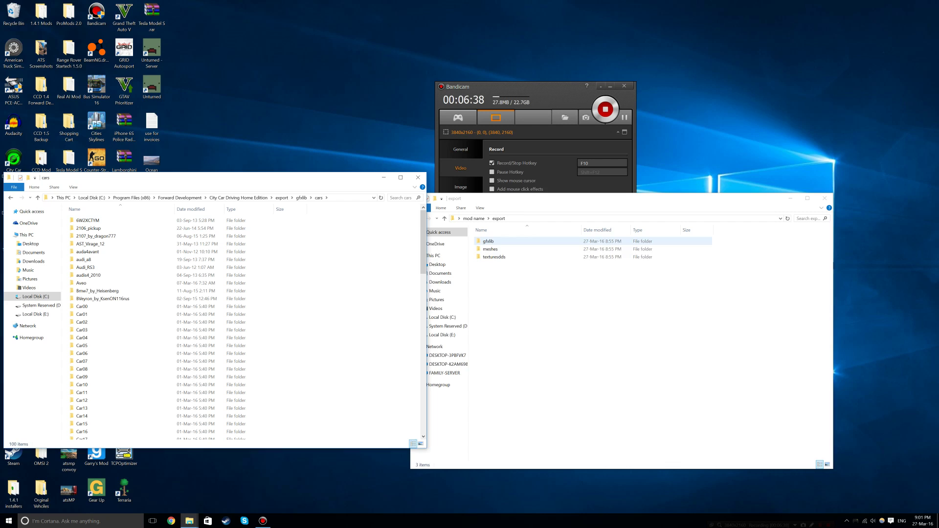
Step: Create a folder named "cars" in the mod's export\gfxlib folder and open it
{"action": "double_click", "coordinate": [488, 241]}
{"action": "right_click", "coordinate": [514, 282]}
{"action": "mouse_move", "coordinate": [553, 369]}
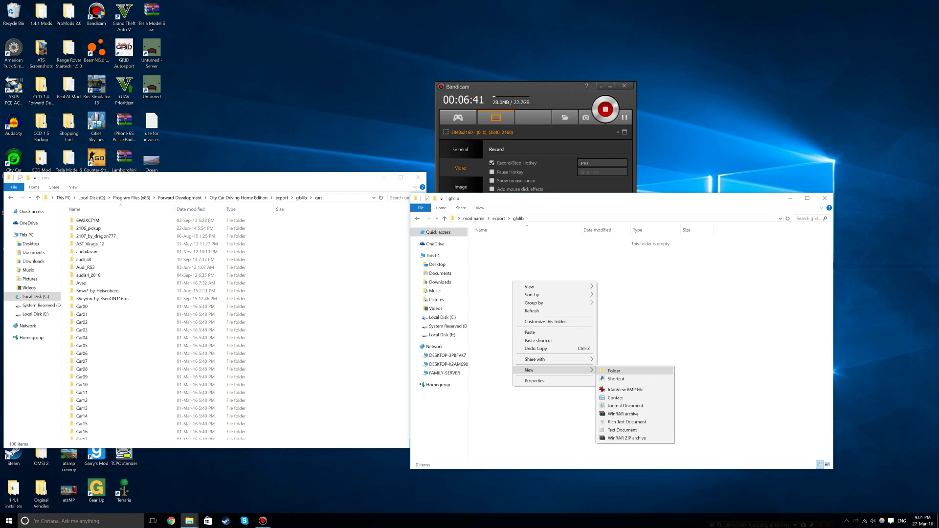
{"action": "left_click", "coordinate": [614, 370]}
{"action": "type", "text": "car"}
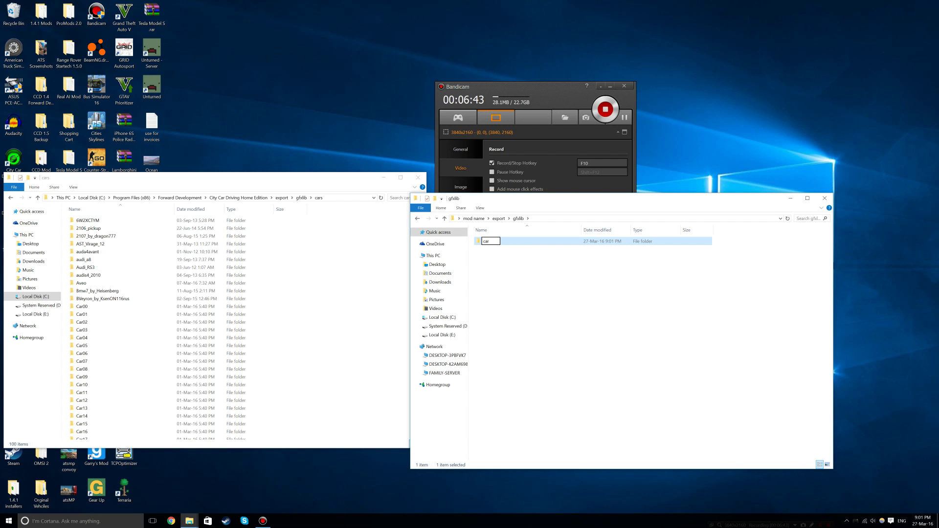
{"action": "type", "text": "s"}
{"action": "key", "text": "Return"}
{"action": "key", "text": "Return"}
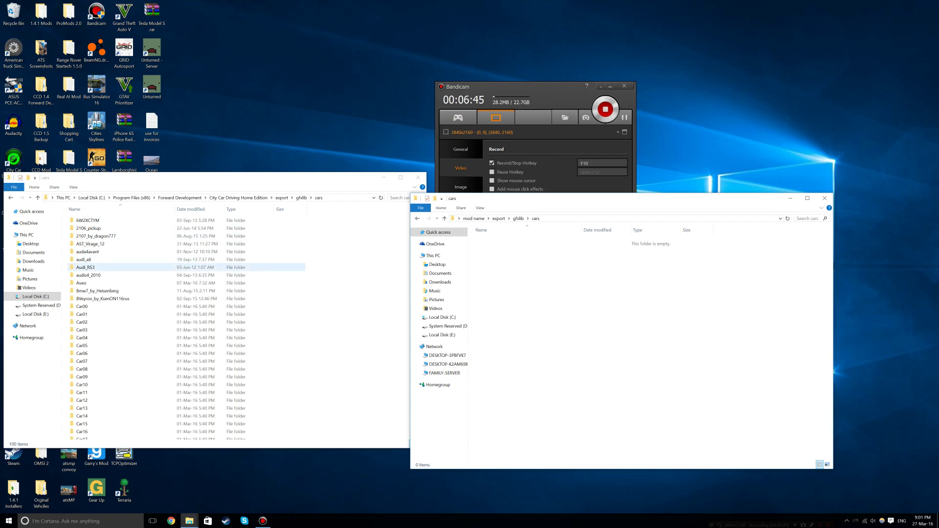
Step: Copy the BVeyron_by_KsenON116rus folder from the game's gfxlib\cars folder into the mod's and compare both copies' contents
{"action": "left_click", "coordinate": [103, 298]}
{"action": "left_click", "coordinate": [538, 281]}
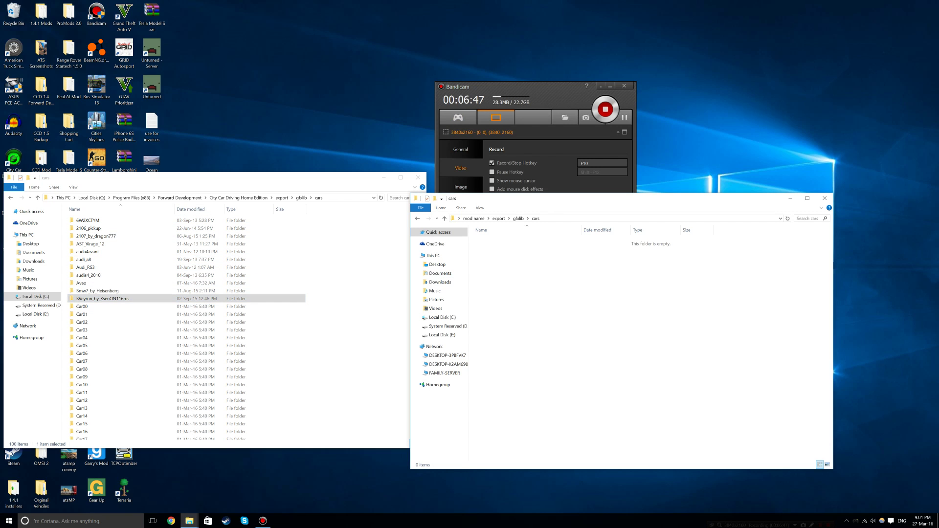
{"action": "key", "text": "ctrl+v"}
{"action": "double_click", "coordinate": [504, 241]}
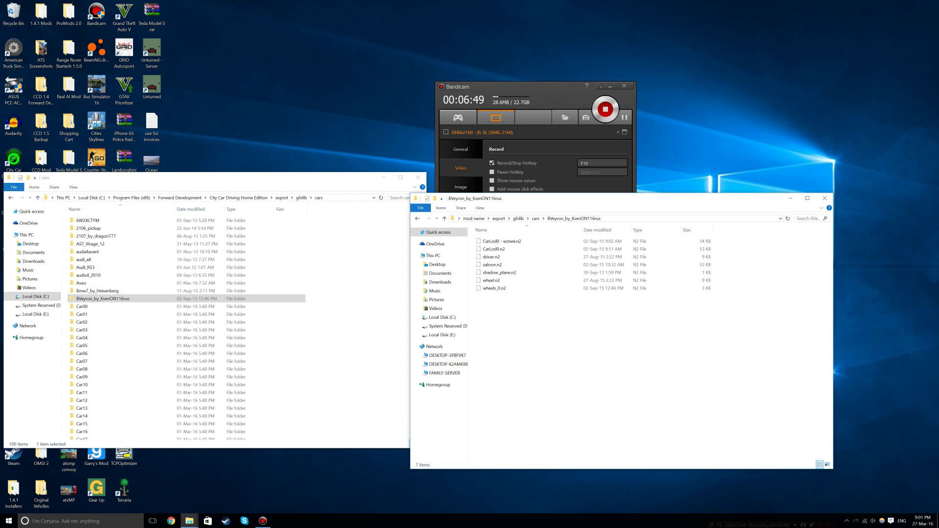
{"action": "double_click", "coordinate": [102, 298]}
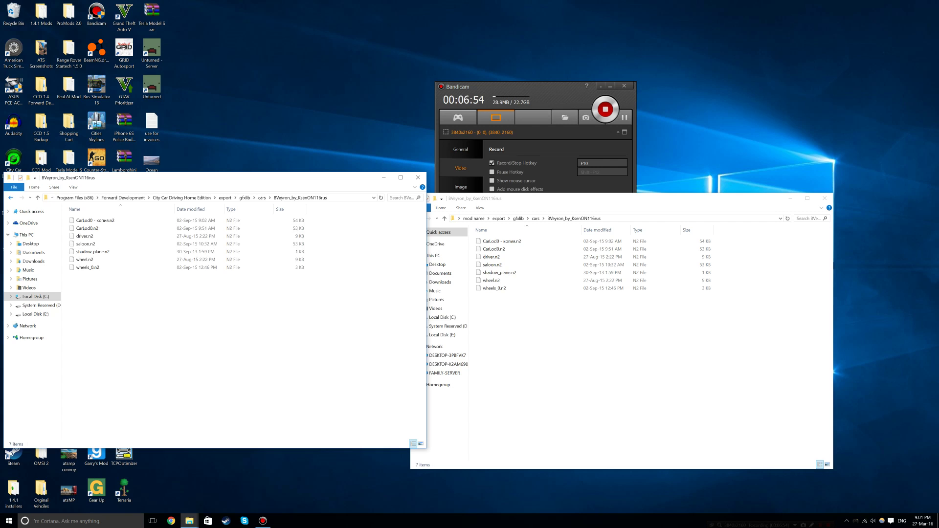
Step: Return both the game's and the mod's folder windows to their export folders
{"action": "left_click", "coordinate": [10, 197]}
{"action": "key", "text": "BackSpace"}
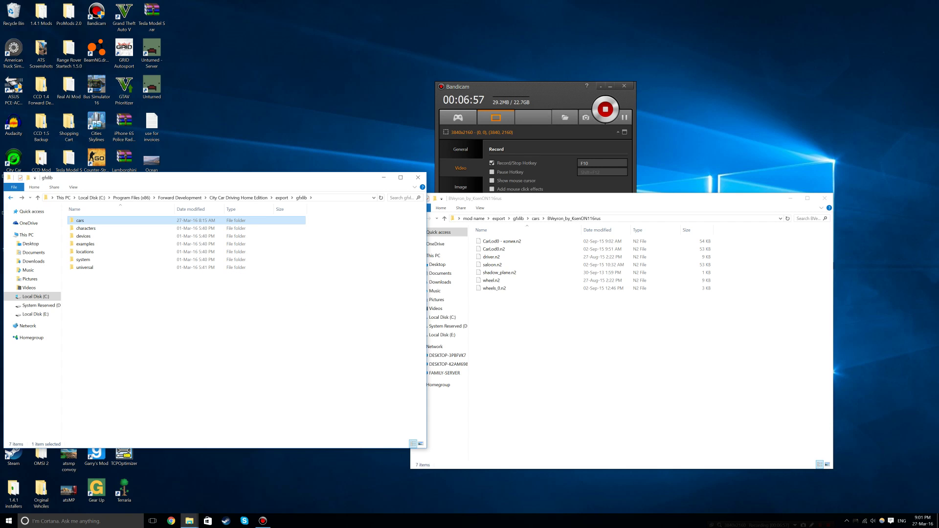
{"action": "key", "text": "BackSpace"}
{"action": "key", "text": "alt+Tab"}
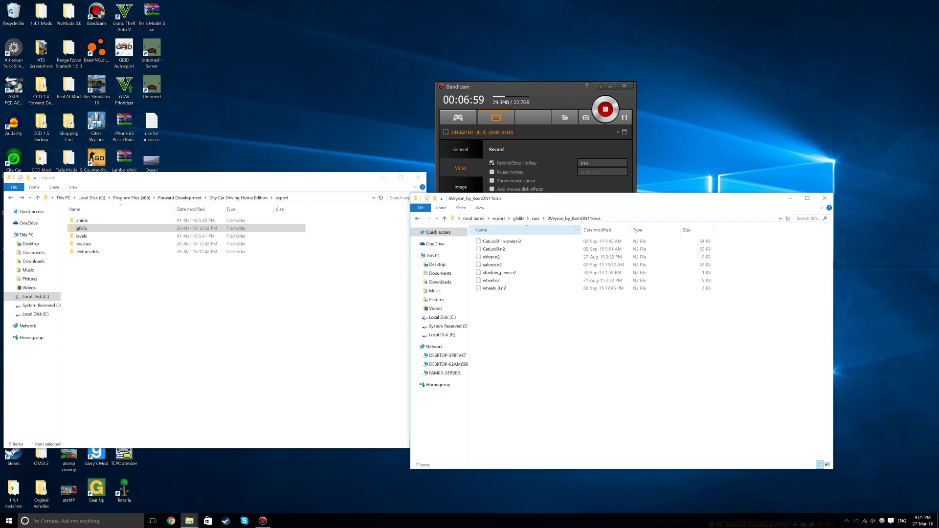
{"action": "key", "text": "BackSpace"}
{"action": "key", "text": "BackSpace"}
{"action": "key", "text": "BackSpace"}
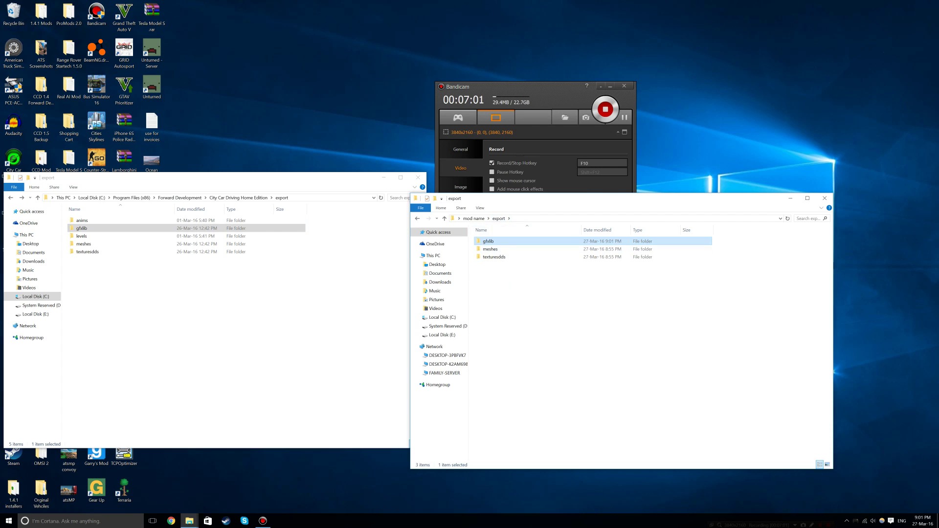
Step: Create a folder named "cars" in the mod's export\meshes folder and open it
{"action": "double_click", "coordinate": [489, 249]}
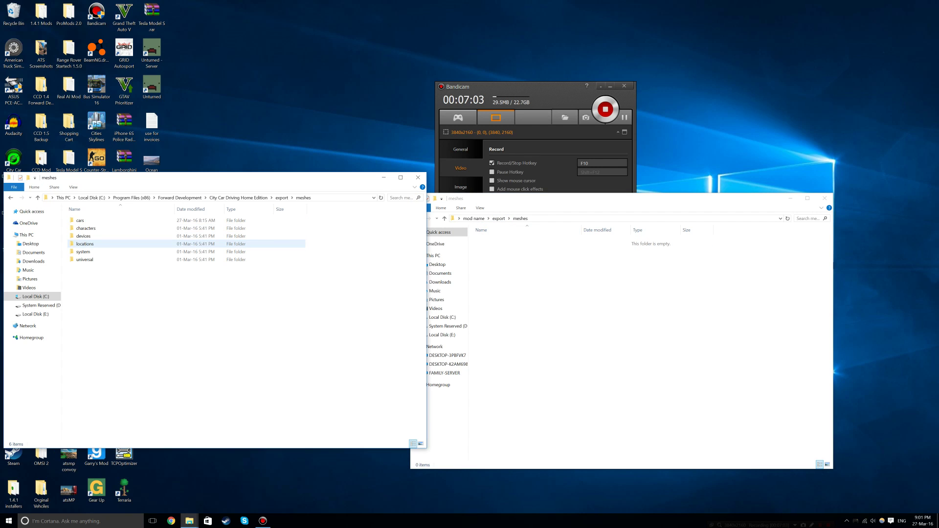
{"action": "double_click", "coordinate": [83, 244]}
{"action": "right_click", "coordinate": [624, 296]}
{"action": "mouse_move", "coordinate": [650, 385]}
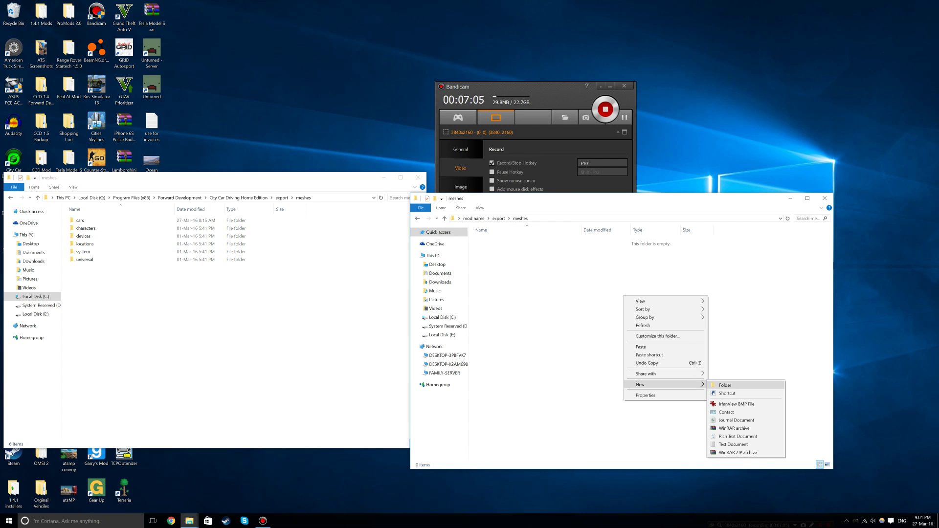
{"action": "left_click", "coordinate": [724, 384]}
{"action": "type", "text": "cars"}
{"action": "key", "text": "Return"}
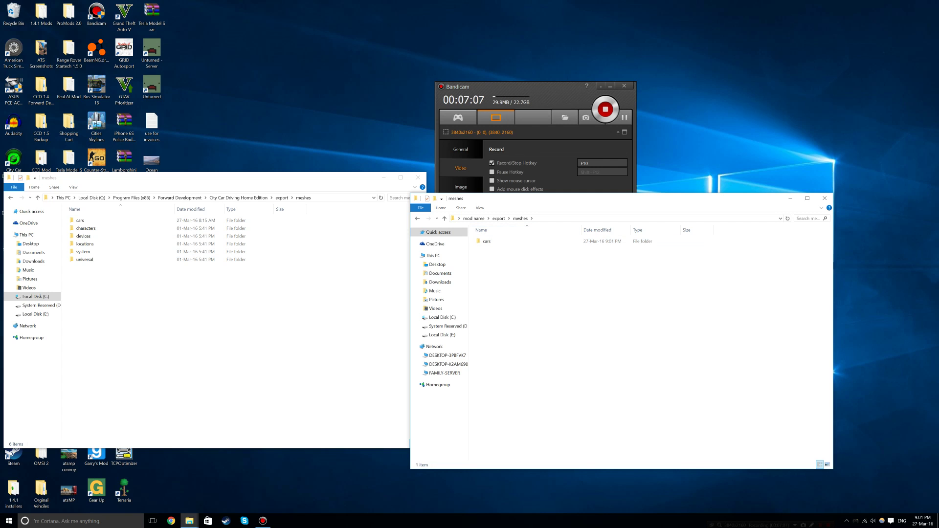
{"action": "double_click", "coordinate": [486, 241]}
Step: Copy the BVeyron_by_KsenON116rus folder from the game's export\meshes\cars folder into the mod's meshes\cars folder
{"action": "left_click", "coordinate": [80, 220]}
{"action": "double_click", "coordinate": [80, 220]}
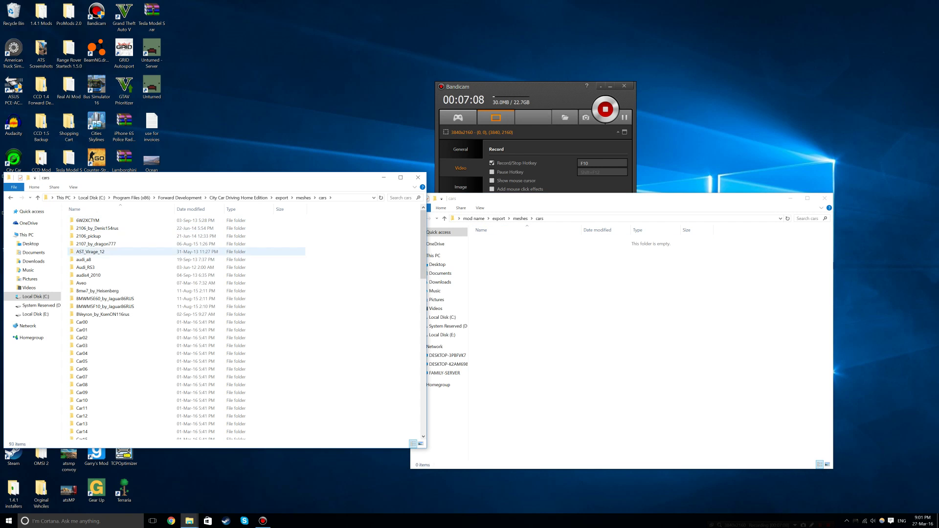
{"action": "left_click", "coordinate": [102, 314]}
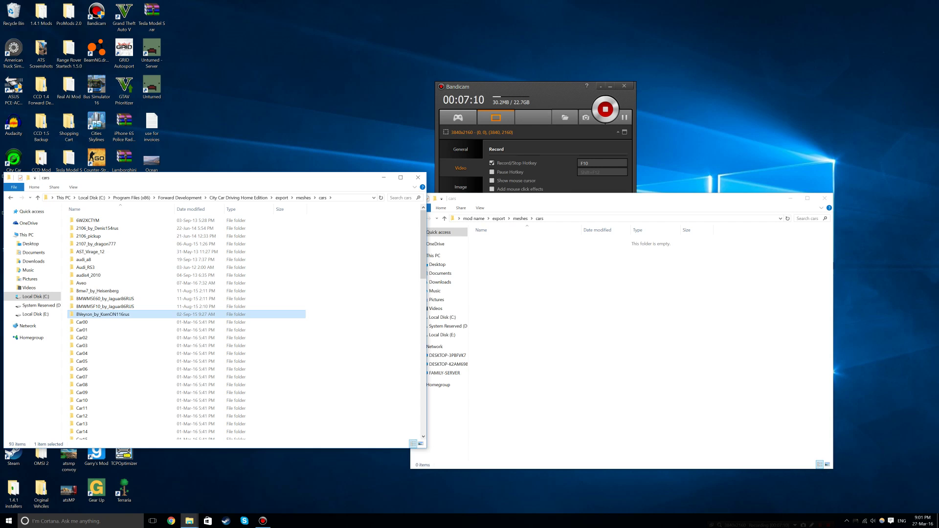
{"action": "left_click", "coordinate": [586, 293]}
{"action": "key", "text": "ctrl+v"}
Step: Compare the contents of the mod's and the game's BVeyron_by_KsenON116rus mesh folders
{"action": "double_click", "coordinate": [508, 241]}
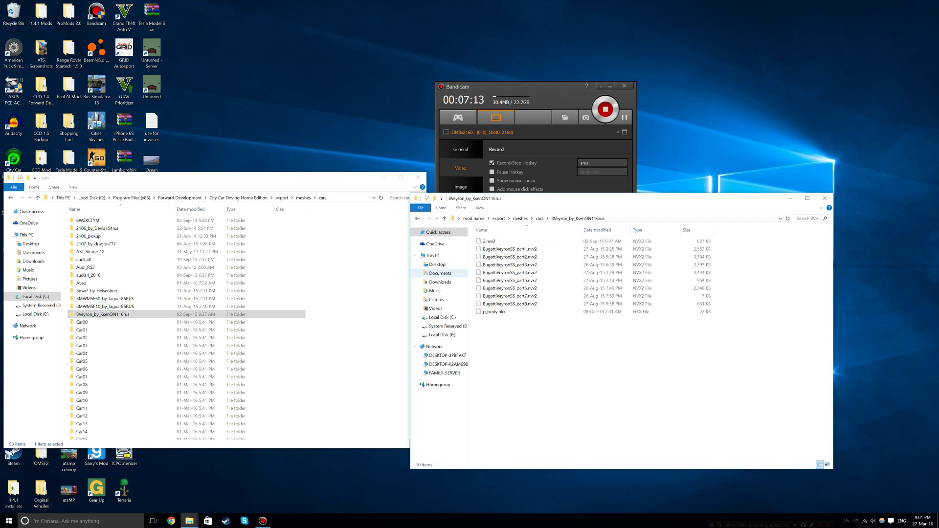
{"action": "left_click_drag", "start_coordinate": [553, 363], "coordinate": [514, 238]}
{"action": "left_click", "coordinate": [538, 342]}
{"action": "left_click", "coordinate": [103, 314]}
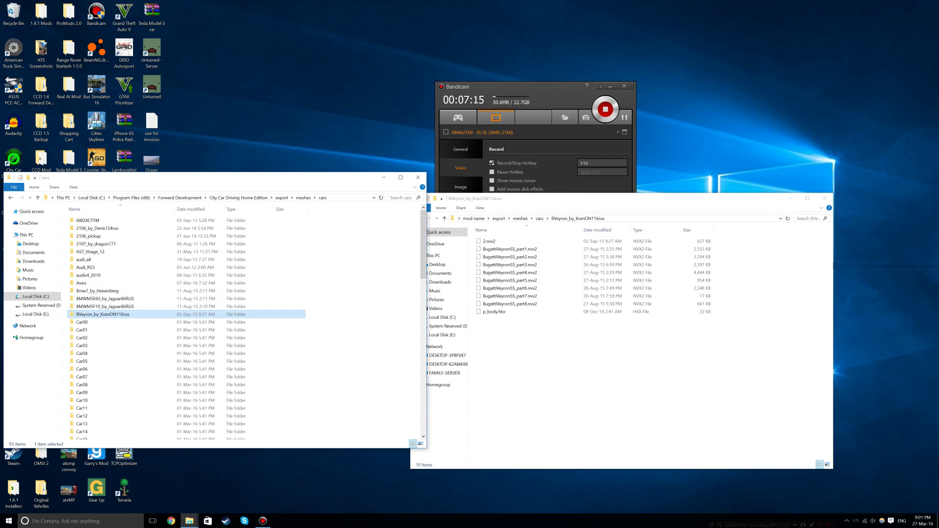
{"action": "double_click", "coordinate": [103, 314]}
{"action": "left_click_drag", "start_coordinate": [129, 337], "coordinate": [91, 223]}
{"action": "left_click", "coordinate": [95, 313]}
Step: Open the export\texturesdds folder in both the mod's and the game's folder windows
{"action": "left_click", "coordinate": [11, 197]}
{"action": "left_click", "coordinate": [10, 197]}
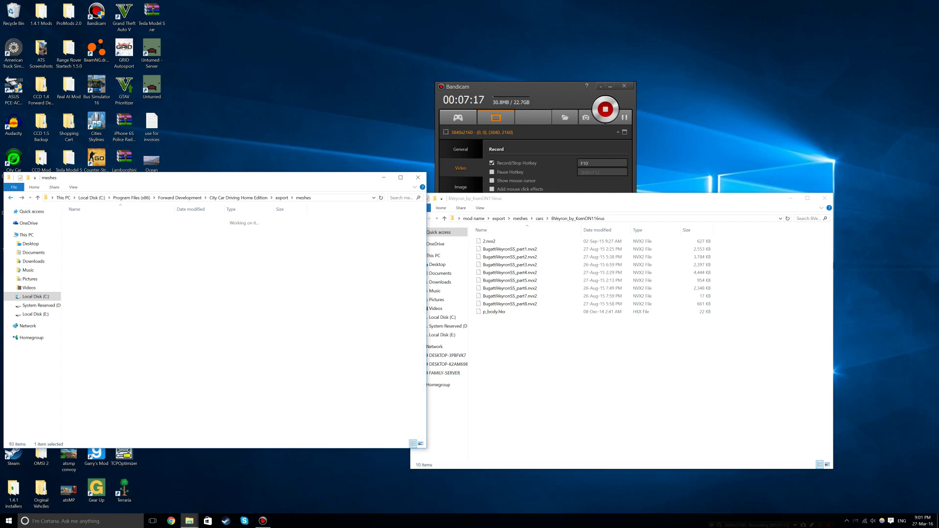
{"action": "left_click", "coordinate": [538, 342]}
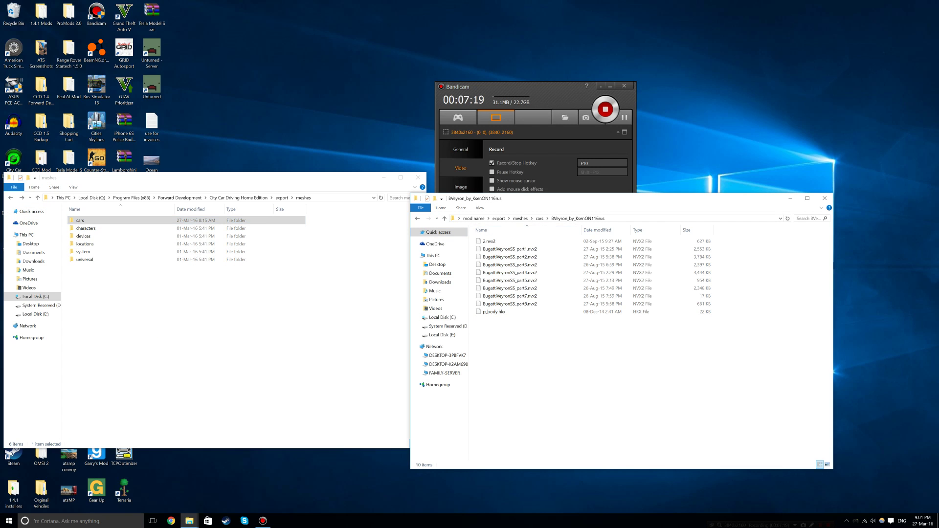
{"action": "left_click", "coordinate": [520, 218]}
{"action": "key", "text": "BackSpace"}
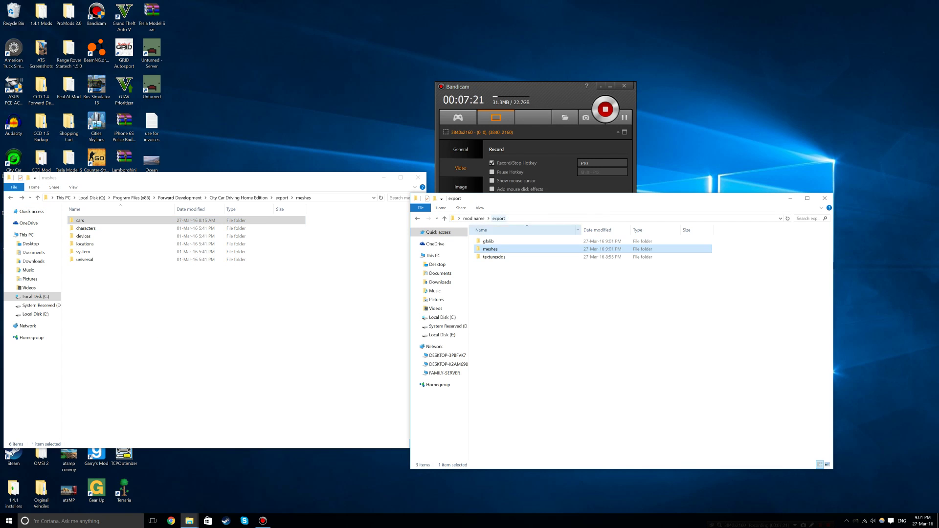
{"action": "key", "text": "Down"}
{"action": "key", "text": "Return"}
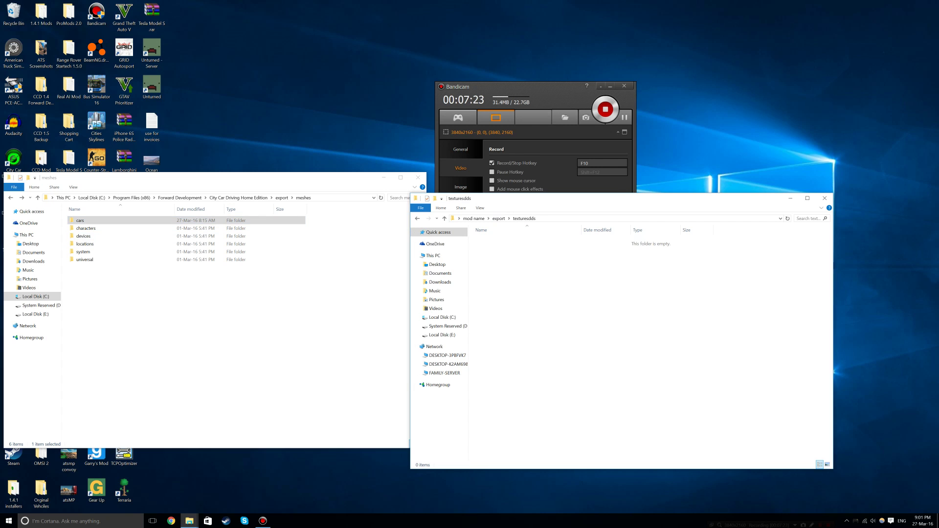
{"action": "left_click", "coordinate": [281, 198]}
{"action": "double_click", "coordinate": [84, 251]}
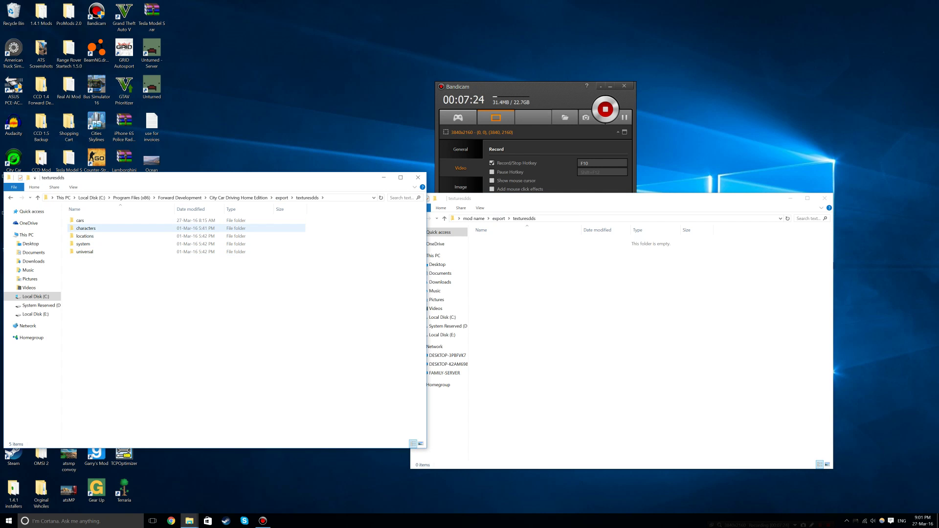
Step: Open the game's texturesdds\cars folder, and create and open a matching "cars" folder in the mod's texturesdds folder
{"action": "double_click", "coordinate": [80, 220]}
{"action": "right_click", "coordinate": [486, 299]}
{"action": "mouse_move", "coordinate": [504, 388]}
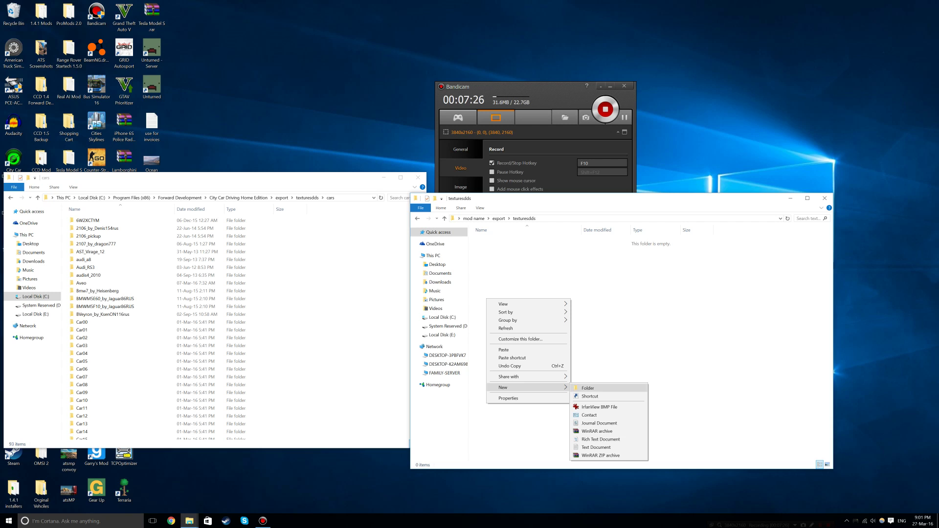
{"action": "left_click", "coordinate": [606, 387]}
{"action": "type", "text": "car"}
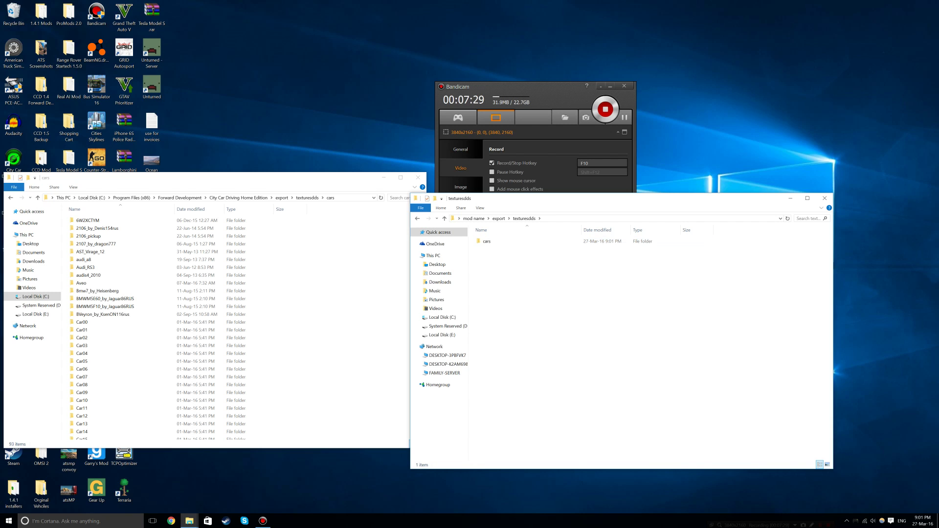
{"action": "type", "text": "s"}
{"action": "key", "text": "Return"}
{"action": "key", "text": "Return"}
Step: Copy the BVeyron_by_KsenON116rus folder from the game's texturesdds\cars folder into the mod's texturesdds\cars folder
{"action": "left_click", "coordinate": [122, 314]}
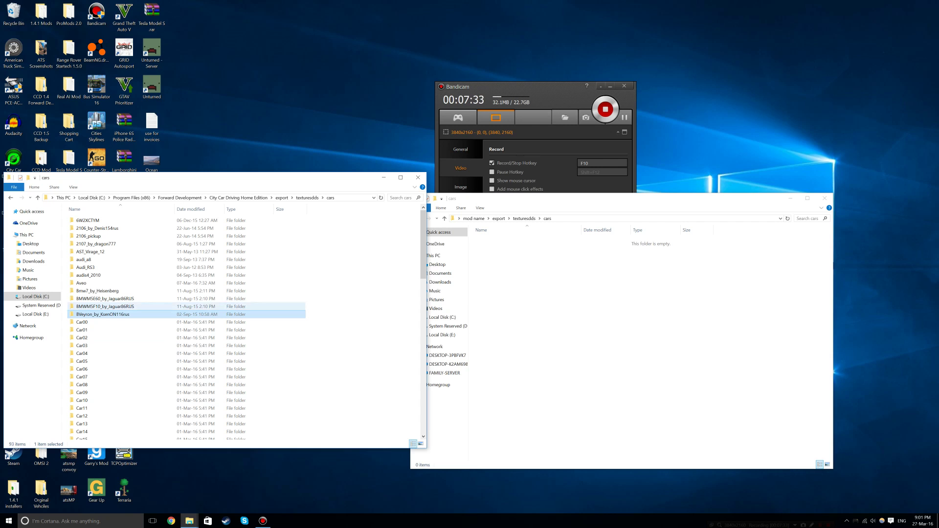
{"action": "left_click", "coordinate": [621, 294]}
{"action": "key", "text": "ctrl+v"}
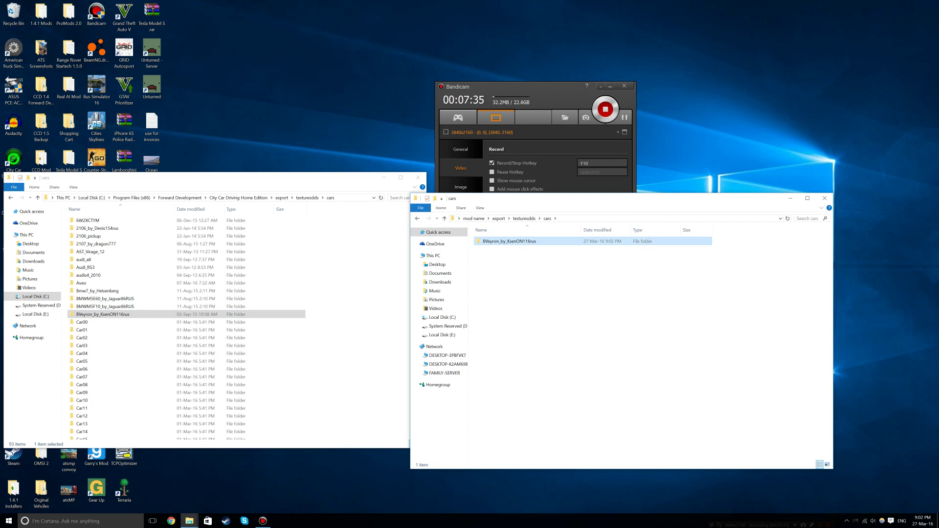
Step: Compare the texture files in the mod's and the game's BVeyron_by_KsenON116rus folders
{"action": "key", "text": "Return"}
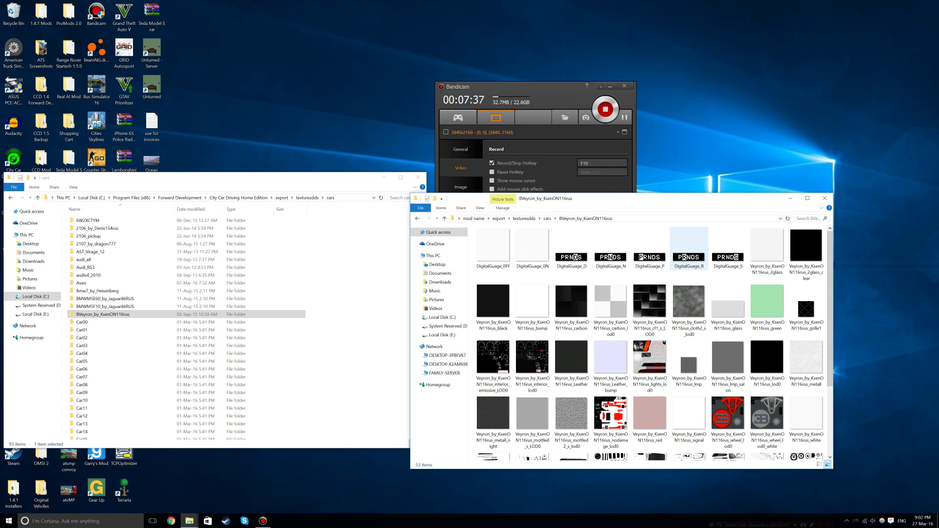
{"action": "left_click", "coordinate": [417, 218]}
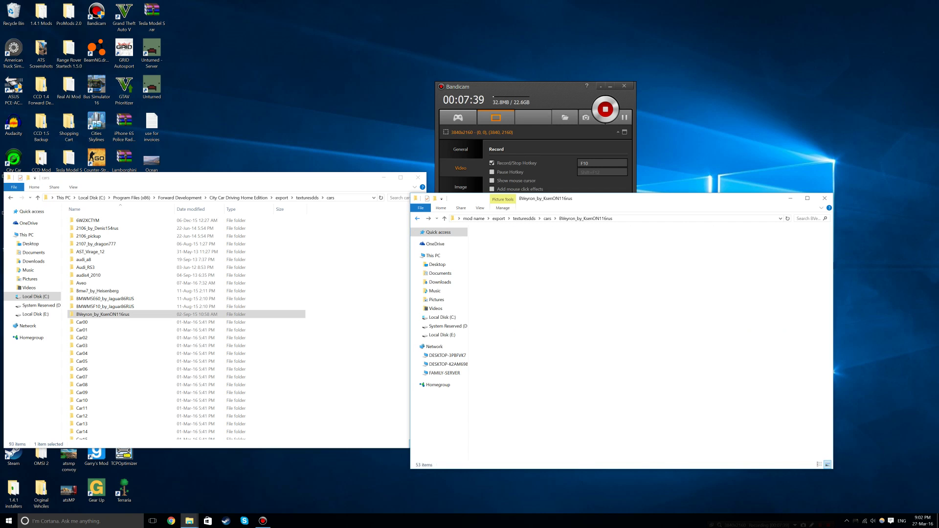
{"action": "double_click", "coordinate": [103, 314]}
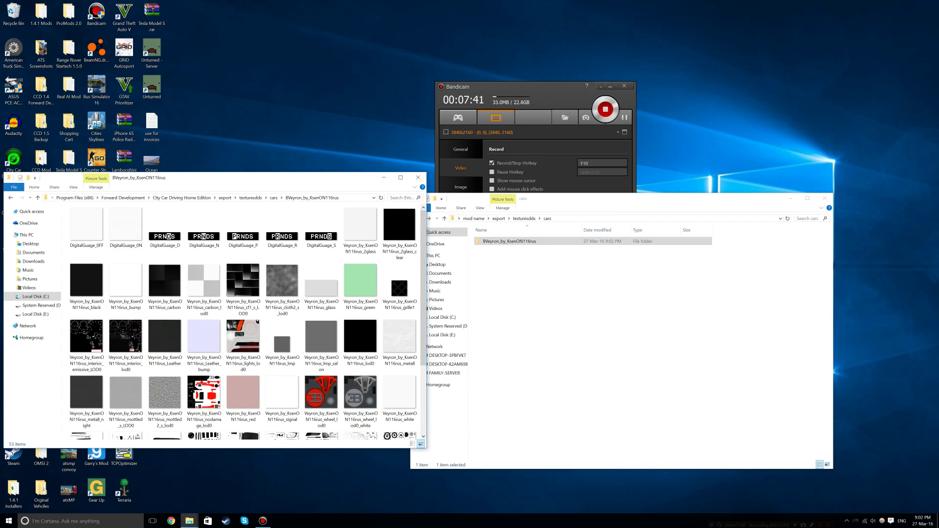
{"action": "key", "text": "alt+Tab"}
{"action": "key", "text": "Return"}
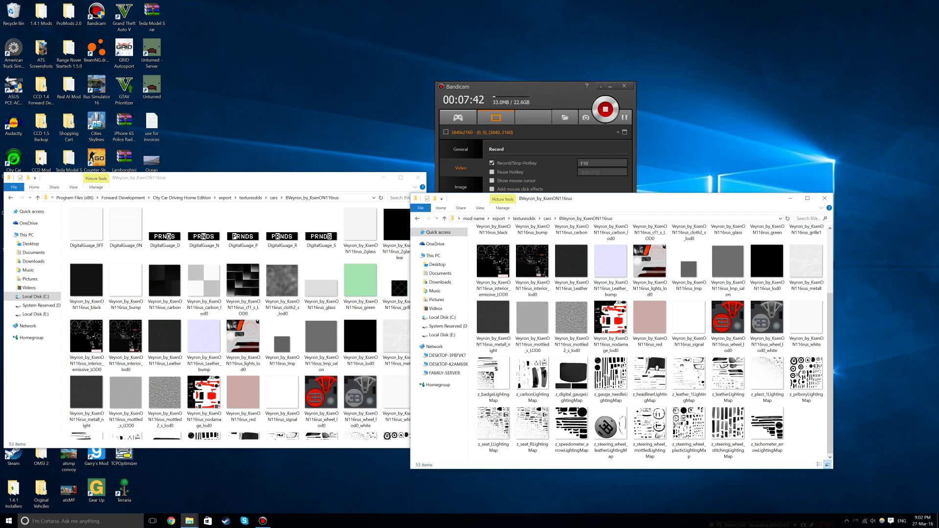
{"action": "scroll", "coordinate": [321, 345], "scroll_direction": "down", "scroll_amount": 2}
{"action": "scroll", "coordinate": [650, 379], "scroll_direction": "up", "scroll_amount": 3}
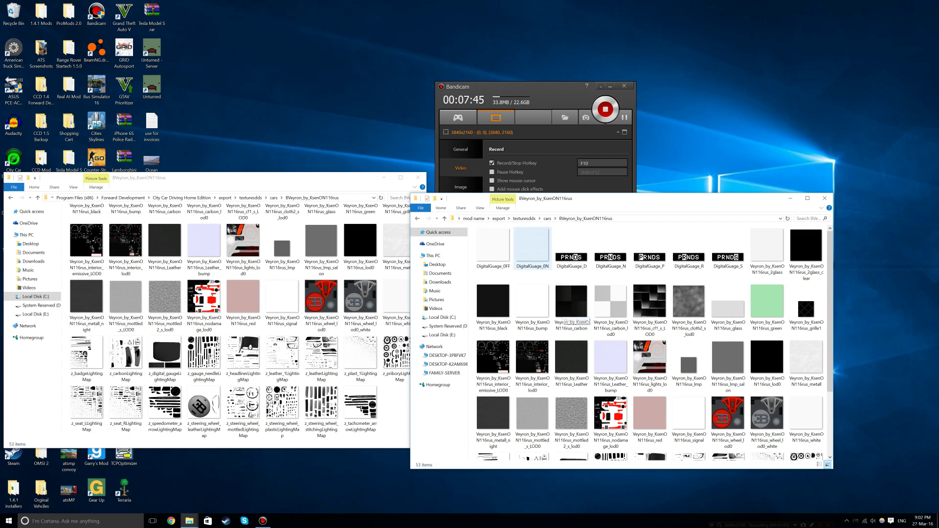
Step: Return the mod's window to the top-level "mod name" folder and the game's window to export\texturesdds
{"action": "key", "text": "BackSpace"}
{"action": "key", "text": "BackSpace"}
{"action": "key", "text": "BackSpace"}
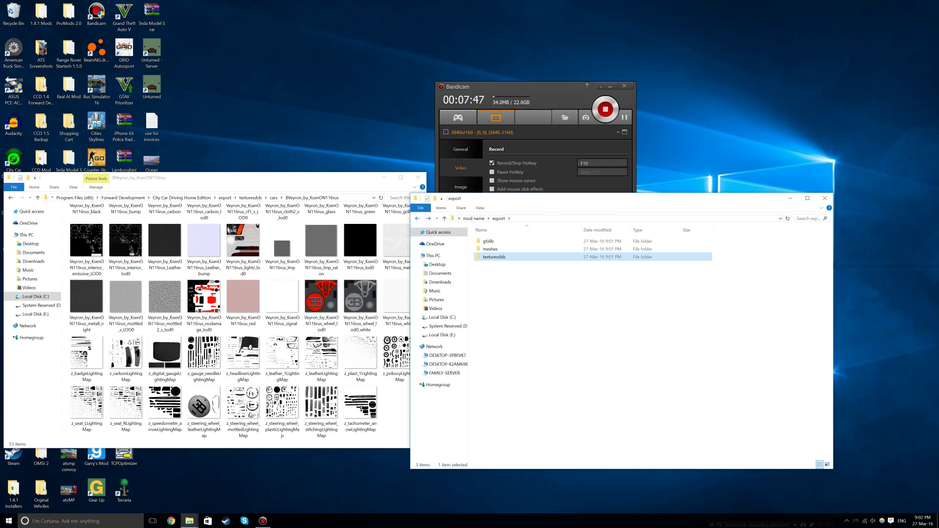
{"action": "key", "text": "Up"}
{"action": "key", "text": "Return"}
{"action": "key", "text": "alt+Tab"}
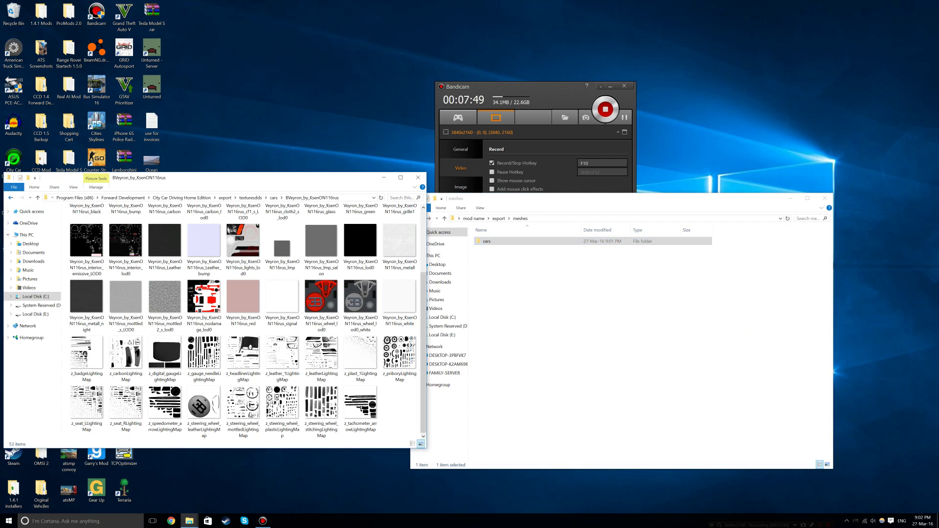
{"action": "key", "text": "BackSpace"}
{"action": "key", "text": "BackSpace"}
{"action": "key", "text": "alt+Tab"}
{"action": "key", "text": "BackSpace"}
{"action": "key", "text": "BackSpace"}
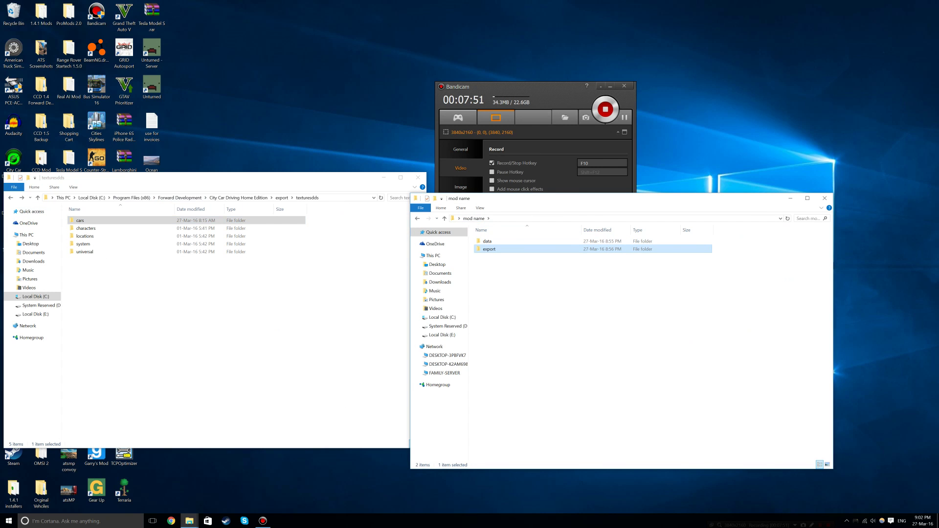
Step: Rename the "mod name" desktop folder as "Bugatti Veyron Super Sport (1.5.0)" and open it
{"action": "key", "text": "alt+F4"}
{"action": "right_click", "coordinate": [456, 348]}
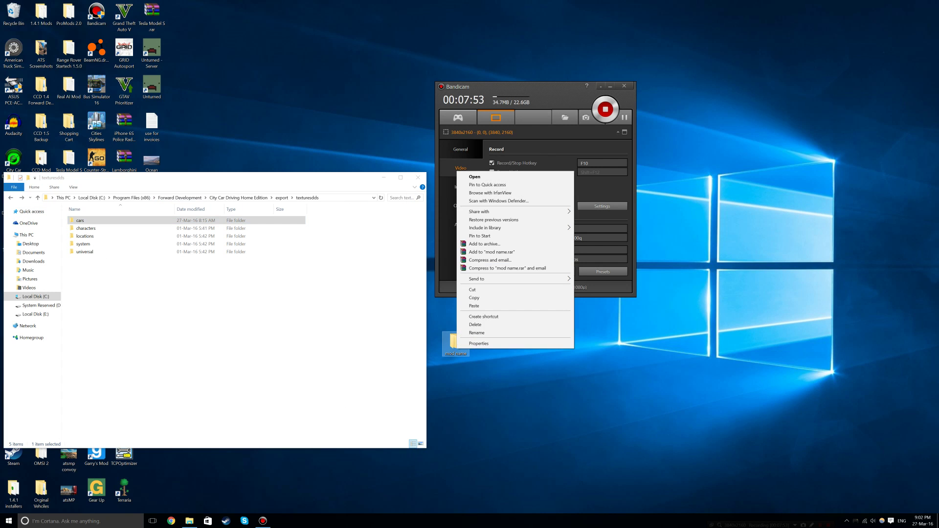
{"action": "left_click", "coordinate": [476, 332]}
{"action": "key", "text": "BackSpace"}
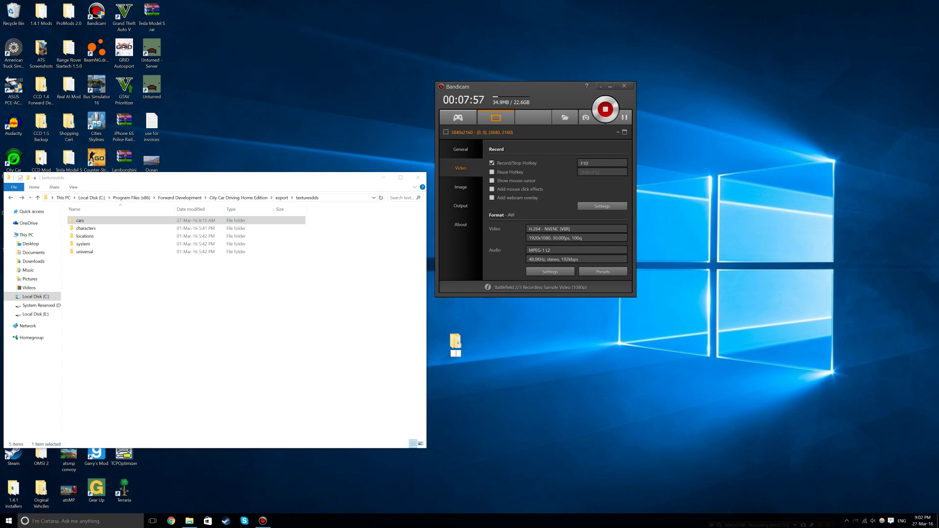
{"action": "type", "text": "Bugatti Veyron Supe"}
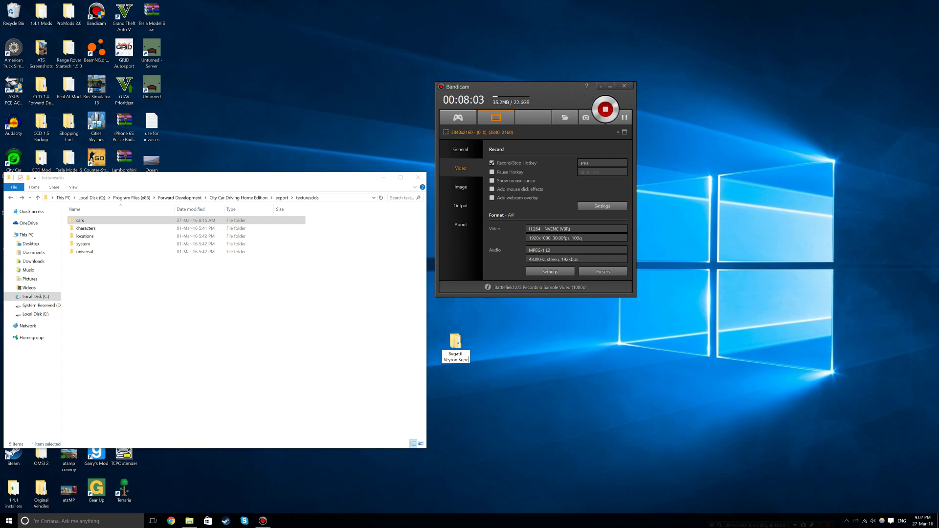
{"action": "type", "text": "r Sport (1.5.0)"}
{"action": "key", "text": "Return"}
{"action": "key", "text": "Return"}
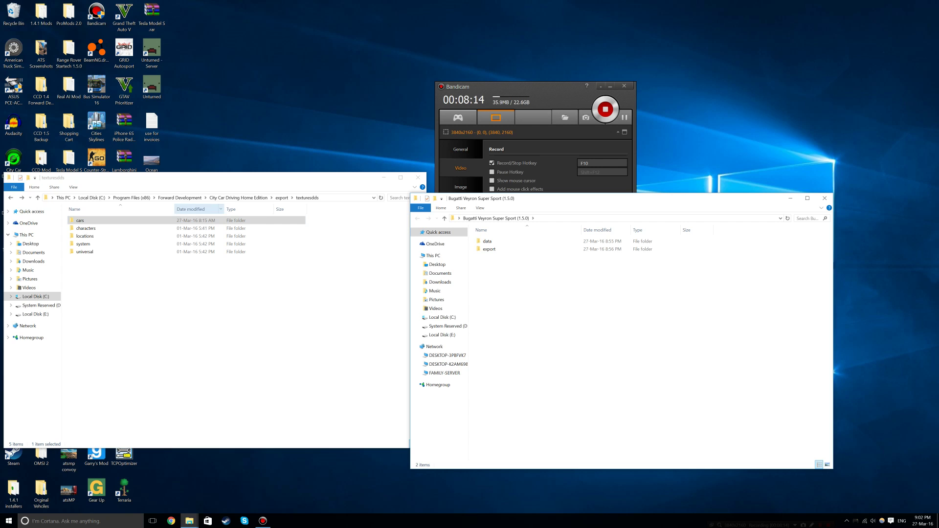
Step: Open player_cars.xml from the game's data\config folder in Notepad++ and select the whole BVeyron_by_KsenON116rus car entry
{"action": "left_click", "coordinate": [238, 198]}
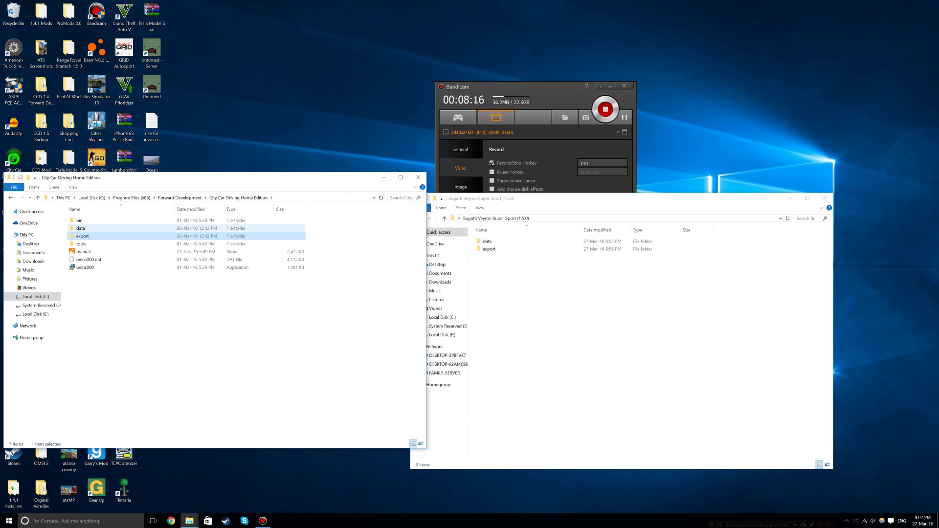
{"action": "double_click", "coordinate": [81, 228]}
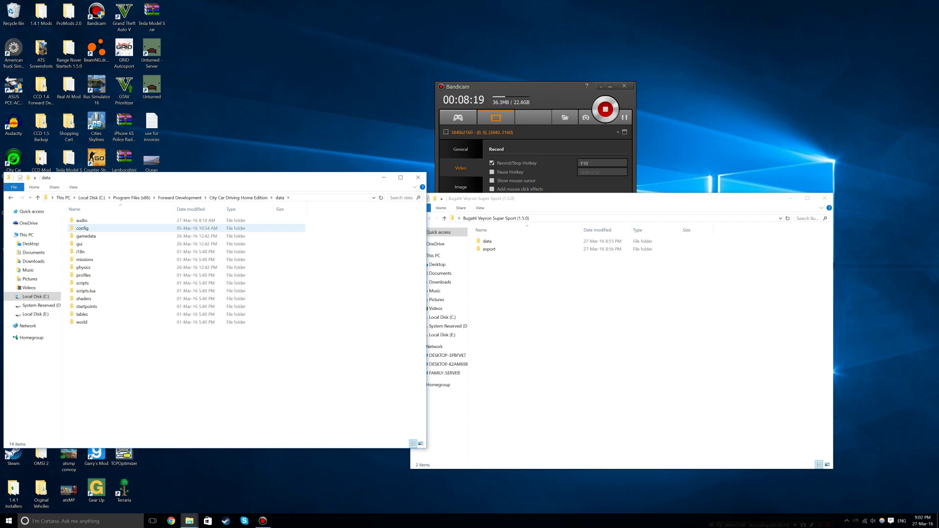
{"action": "double_click", "coordinate": [80, 227]}
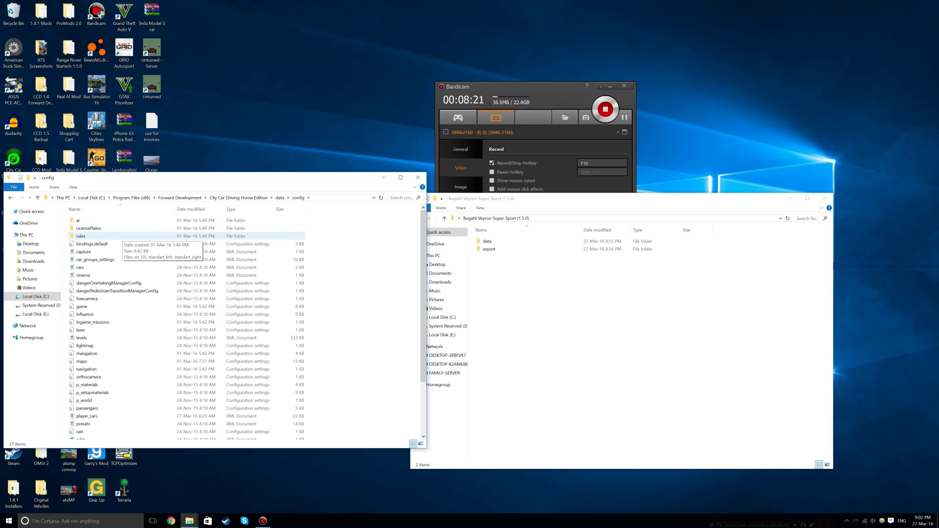
{"action": "left_click", "coordinate": [105, 416]}
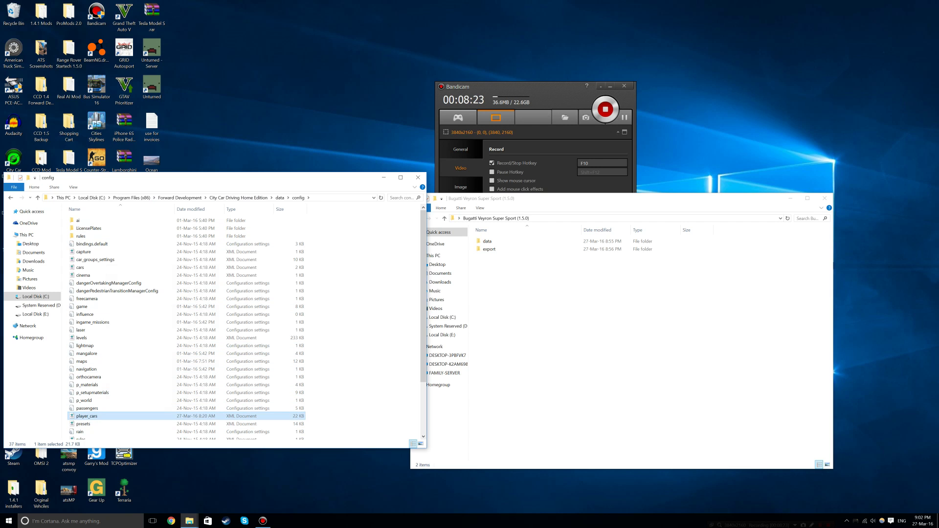
{"action": "right_click", "coordinate": [106, 415]}
{"action": "left_click", "coordinate": [137, 292]}
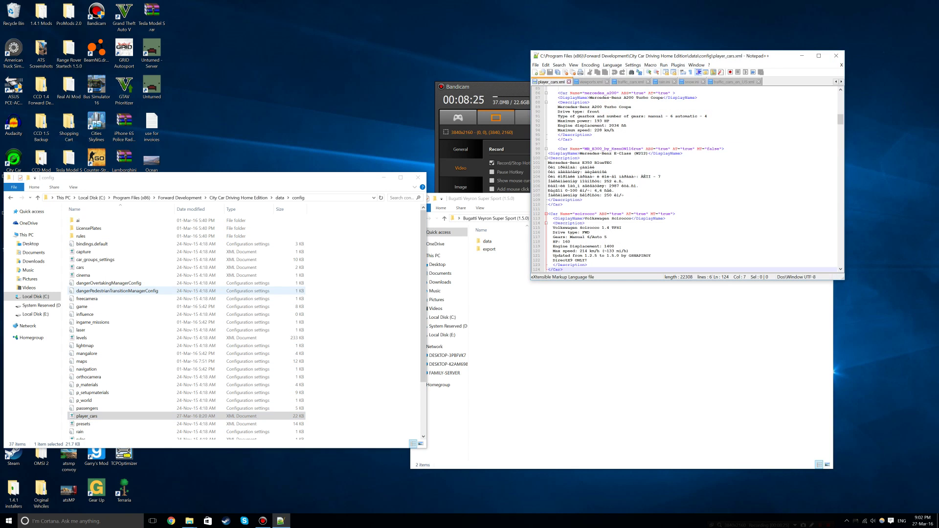
{"action": "scroll", "coordinate": [692, 179], "scroll_direction": "down", "scroll_amount": 6}
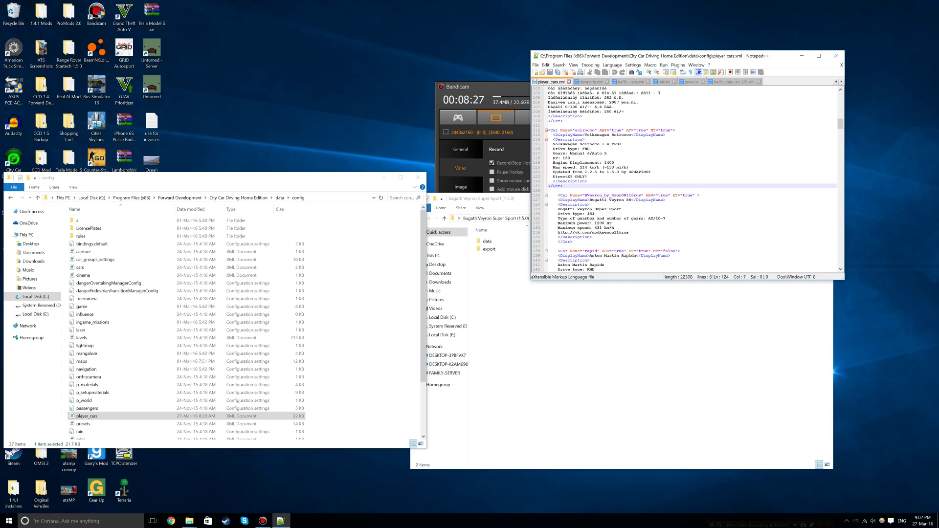
{"action": "left_click_drag", "start_coordinate": [548, 246], "coordinate": [549, 195]}
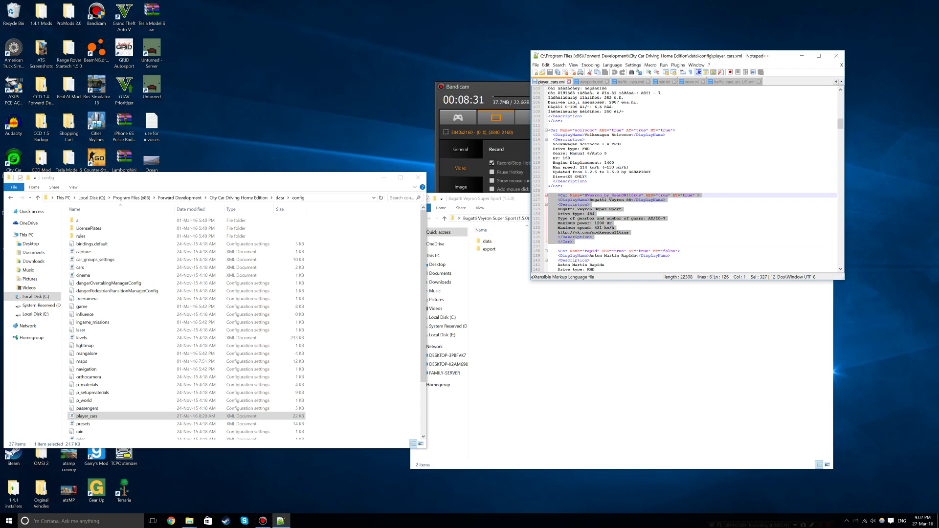
Step: Create a text document named "player_cars code" in the Bugatti Veyron Super Sport (1.5.0) folder beside data and export
{"action": "right_click", "coordinate": [495, 279]}
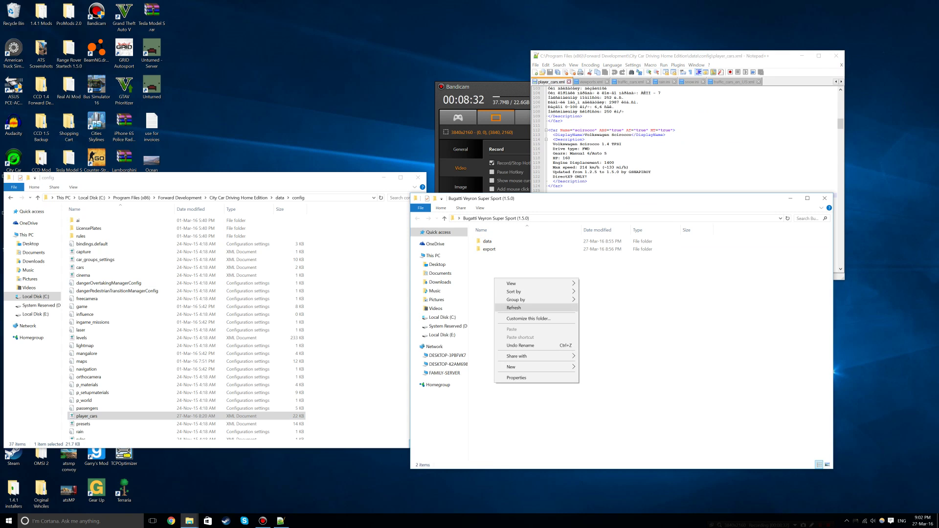
{"action": "right_click", "coordinate": [498, 260]}
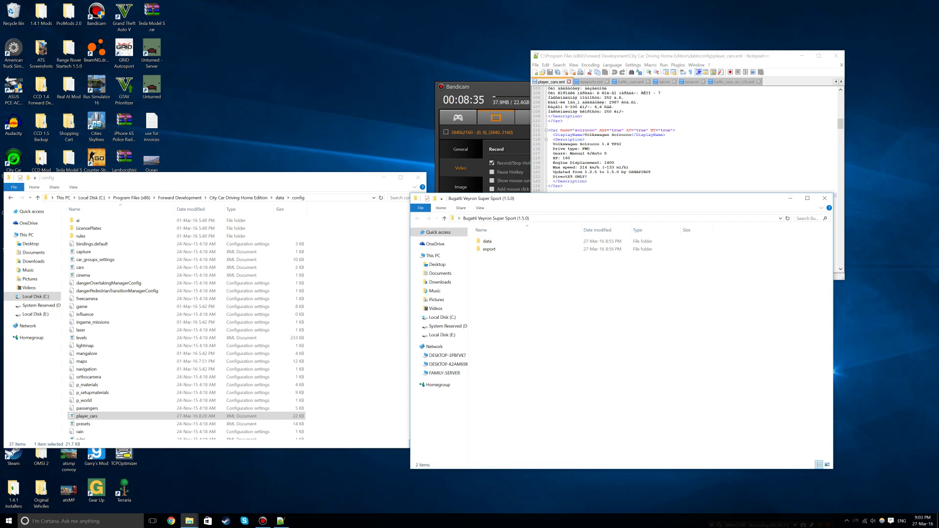
{"action": "mouse_move", "coordinate": [538, 348]}
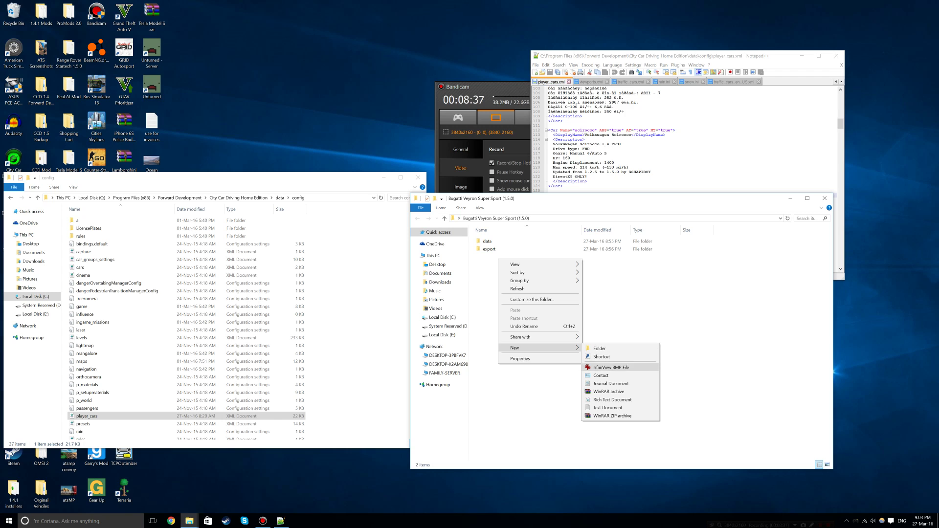
{"action": "left_click", "coordinate": [608, 408]}
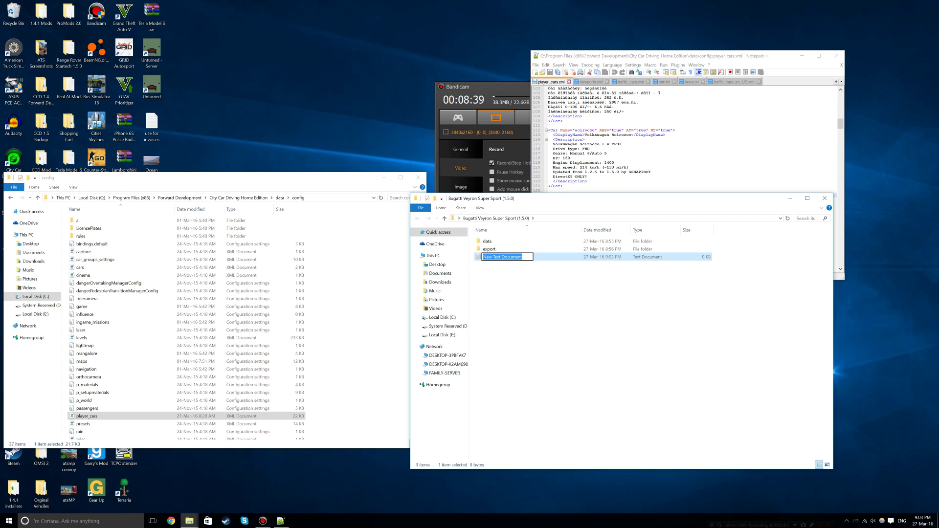
{"action": "type", "text": "Pla"}
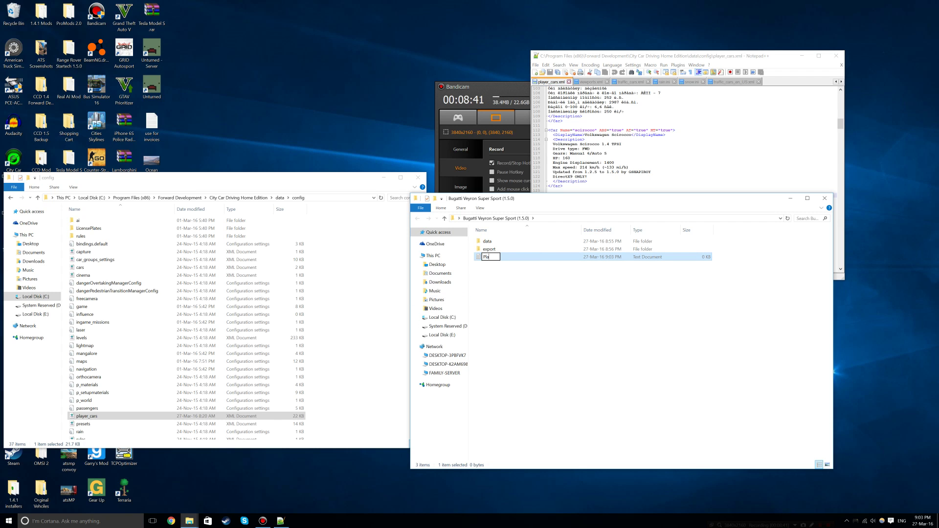
{"action": "type", "text": "yer_cars cod"}
{"action": "type", "text": "p"}
{"action": "left_click", "coordinate": [509, 276]}
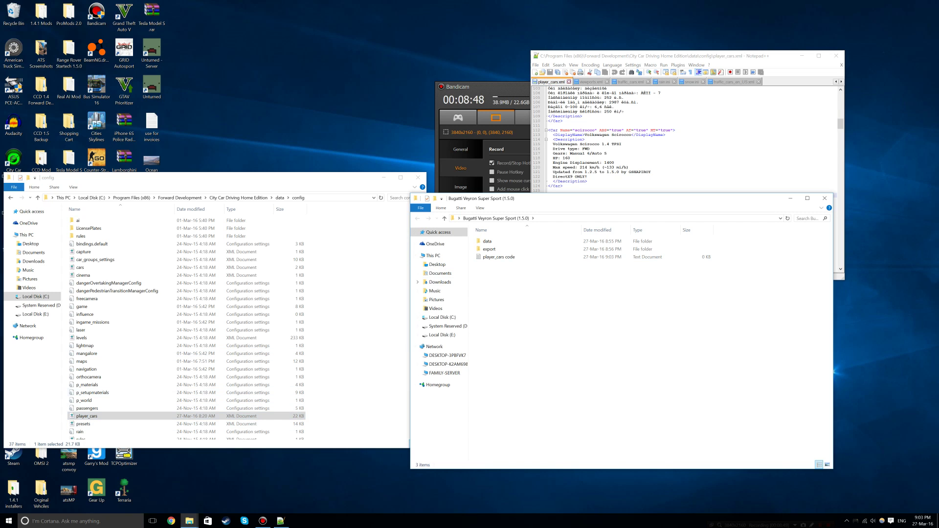
Step: Open the "player_cars code" text document and paste the copied BVeyron_by_KsenON116rus car entry into it
{"action": "left_click", "coordinate": [497, 256]}
{"action": "double_click", "coordinate": [496, 257]}
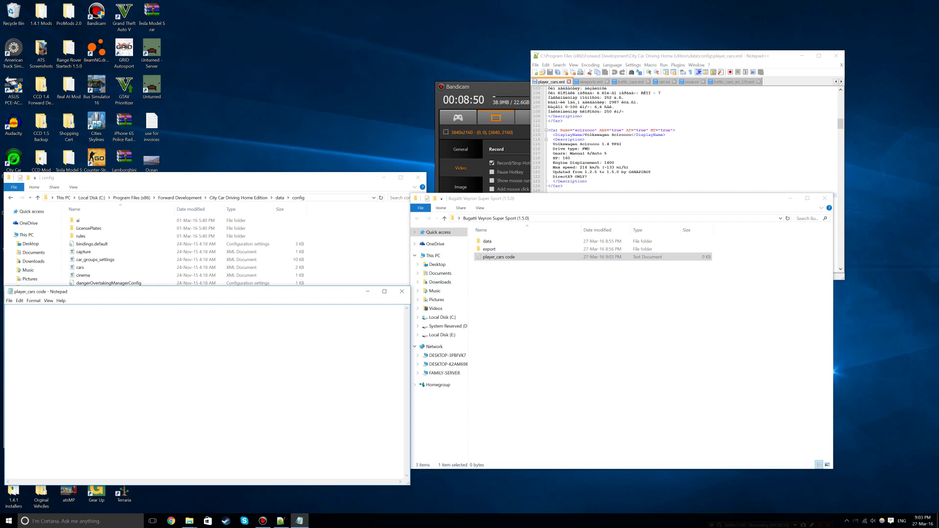
{"action": "type", "text": "<Car Name=\"BVeyron_by_KsenON116rus\" ABS=\"true\" AT=\"true\" > \t<DisplayName>Bugatti Veyron SS</DisplayName> \t<Description> \tBugatti Veyron Super Sport \tDrive type: 4ö4 \tType of gearbox and number of gears: AT/ÌÒ-7 \tMaximum power: 1200 HP \tMaximum speed: 431 km/h \thttp://vk.com/modksenon116rus \t</Description> \t</Car>"}
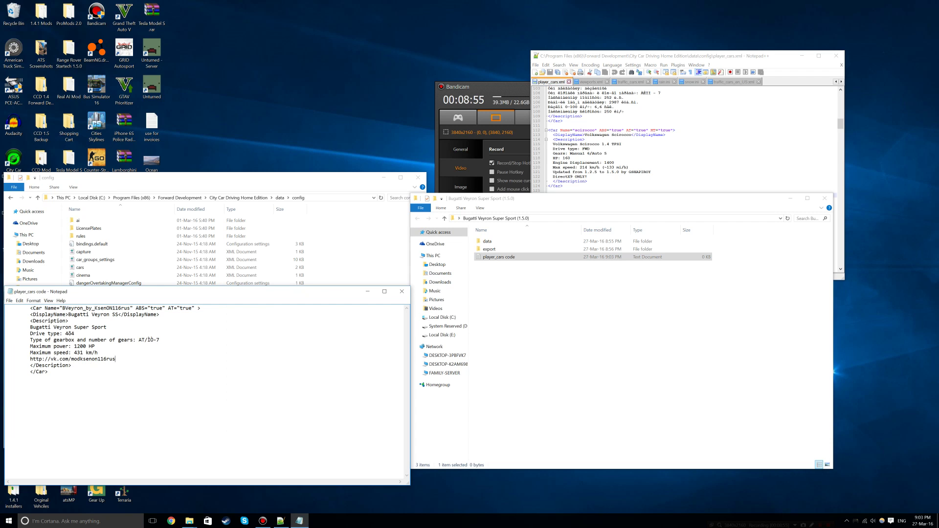
Step: Replace the vk.com link line in the description with "Converted to rar by THETJVIDCHANNEL", then save and close the document
{"action": "left_click_drag", "start_coordinate": [115, 359], "coordinate": [30, 358]}
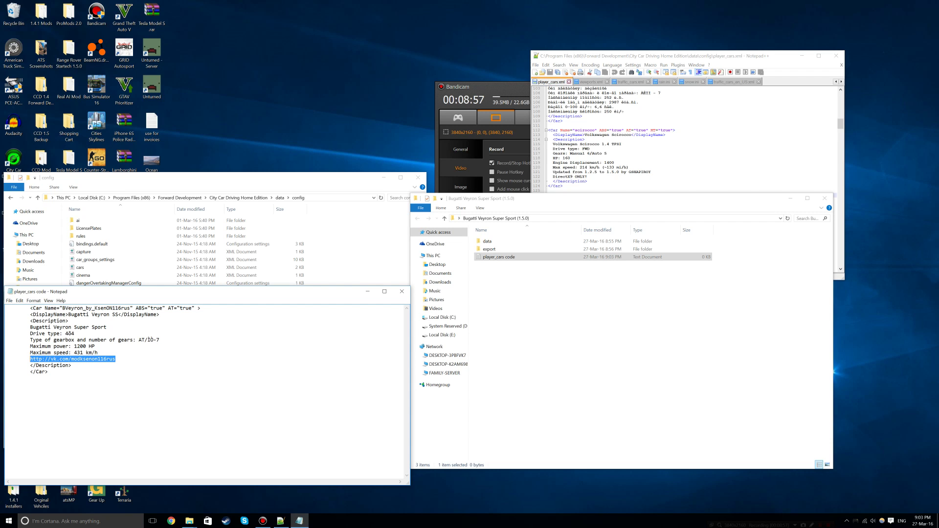
{"action": "key", "text": "BackSpace"}
{"action": "key", "text": "BackSpace"}
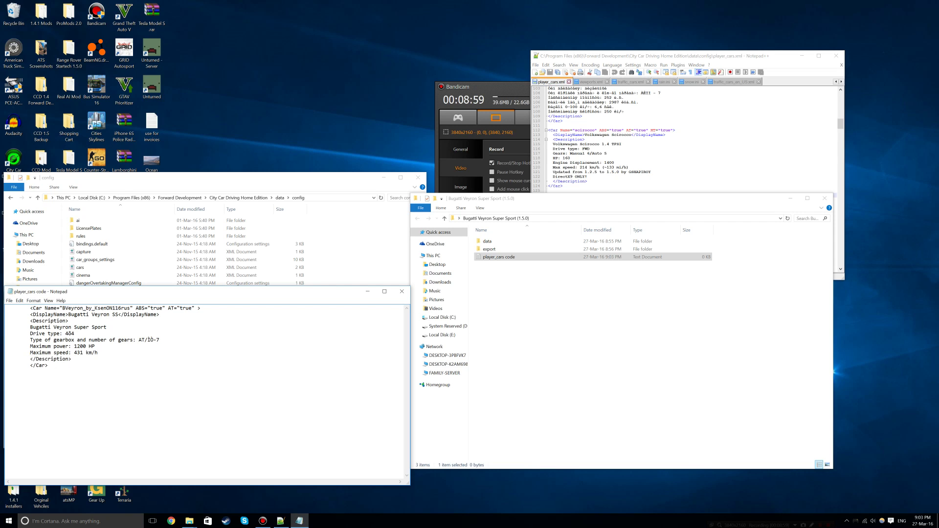
{"action": "key", "text": "Return"}
{"action": "type", "text": "THETJVIDCHANNEL"}
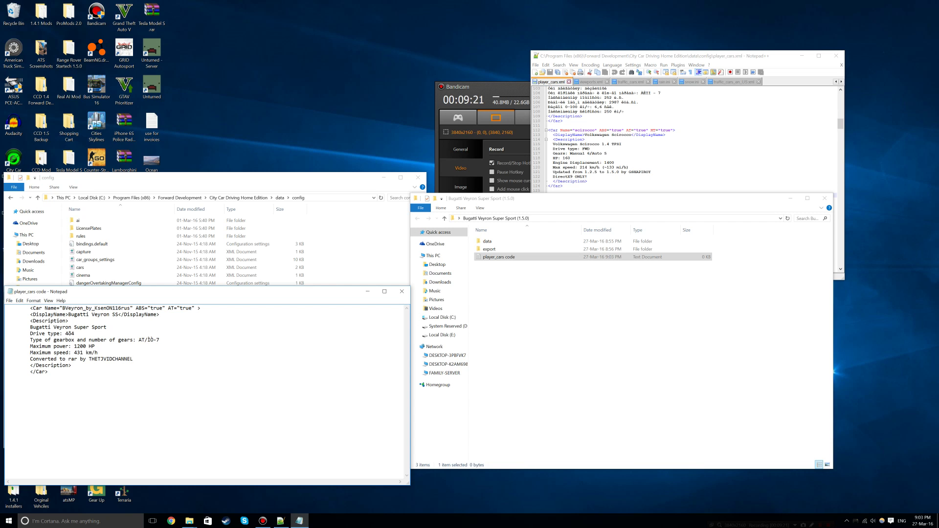
{"action": "key", "text": "ctrl+s"}
{"action": "key", "text": "ctrl+a"}
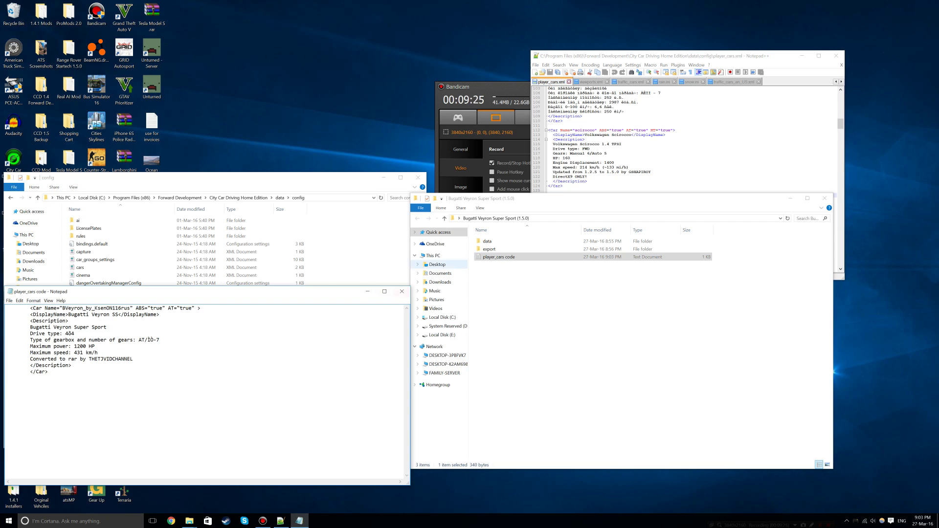
{"action": "left_click", "coordinate": [402, 292]}
Step: Check the mod's export\gfxlib\cars folder and its BVeyron_by_KsenON116rus subfolder
{"action": "double_click", "coordinate": [489, 249]}
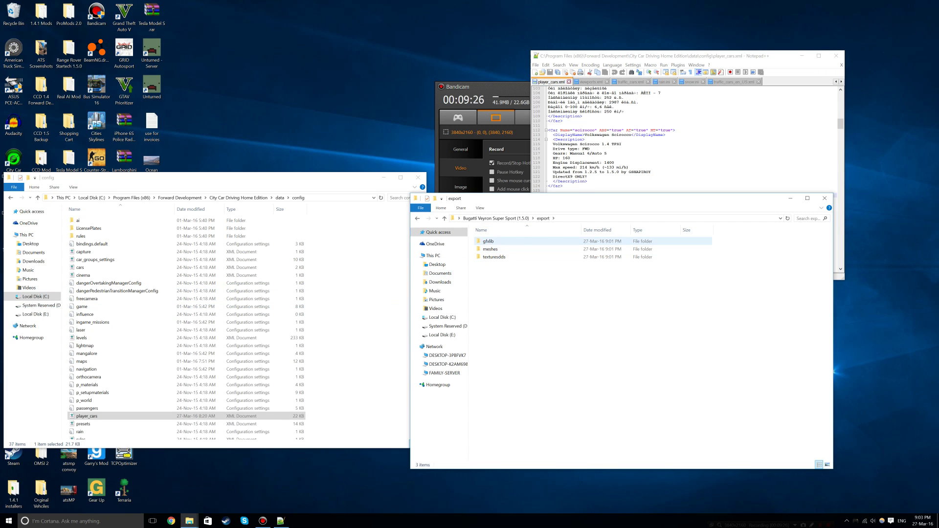
{"action": "double_click", "coordinate": [489, 241]}
{"action": "left_click", "coordinate": [486, 241]}
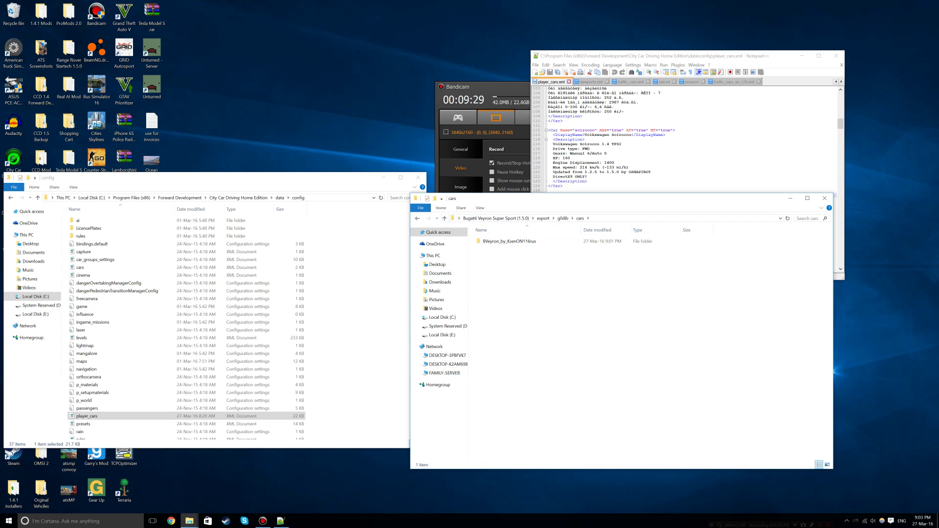
{"action": "key", "text": "alt+Up"}
{"action": "key", "text": "Return"}
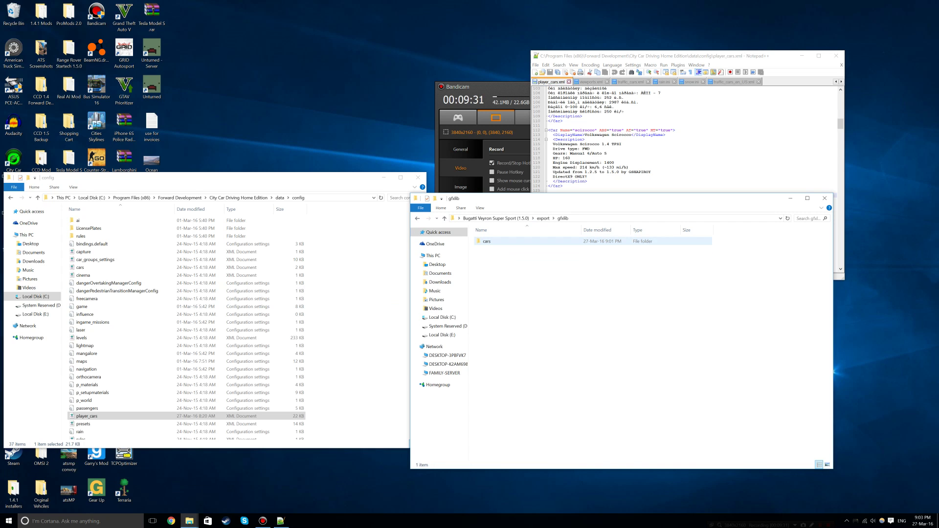
{"action": "key", "text": "Down"}
{"action": "key", "text": "Return"}
{"action": "key", "text": "Down"}
{"action": "key", "text": "Return"}
{"action": "key", "text": "alt+Up"}
{"action": "key", "text": "alt+Up"}
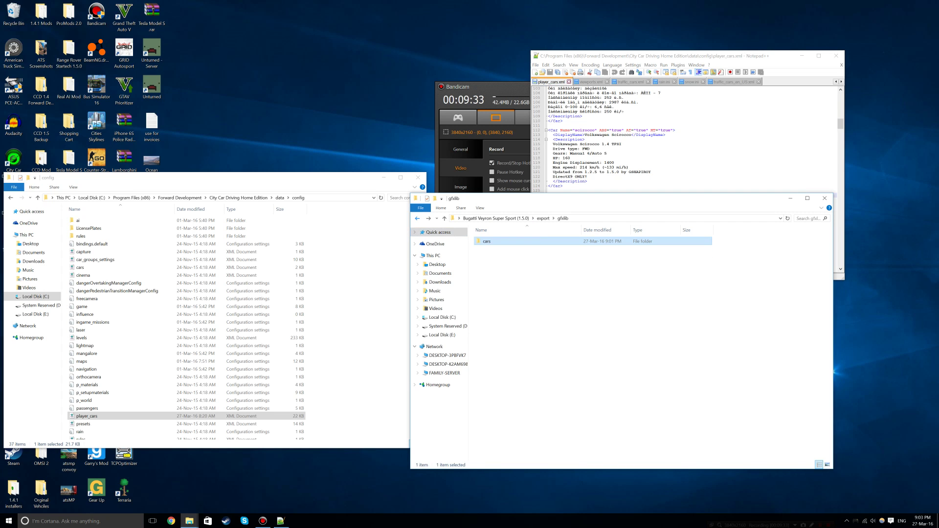
Step: Check the BVeyron files under the mod's export\meshes\cars folder and return to export
{"action": "key", "text": "alt+Up"}
{"action": "key", "text": "Down"}
{"action": "key", "text": "Return"}
{"action": "key", "text": "Down"}
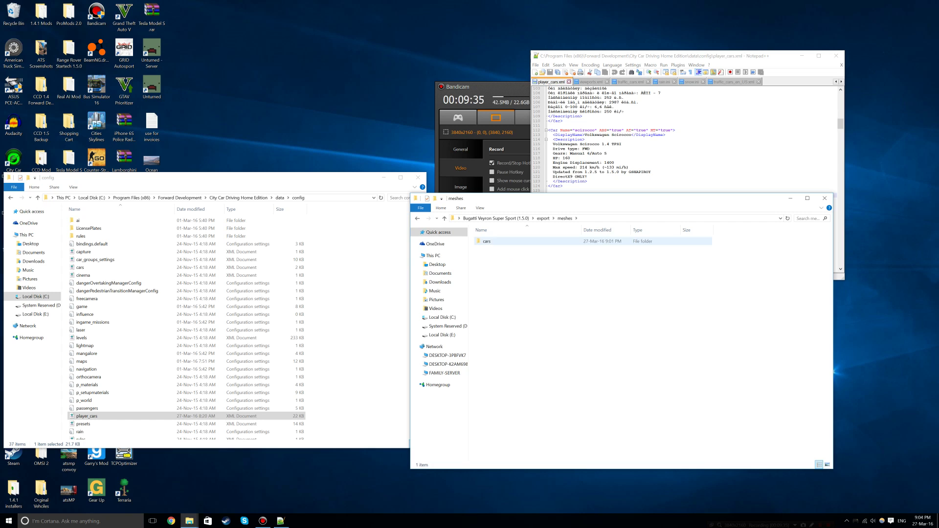
{"action": "key", "text": "Return"}
{"action": "key", "text": "Return"}
{"action": "key", "text": "alt+Up"}
{"action": "key", "text": "alt+Up"}
{"action": "key", "text": "alt+Up"}
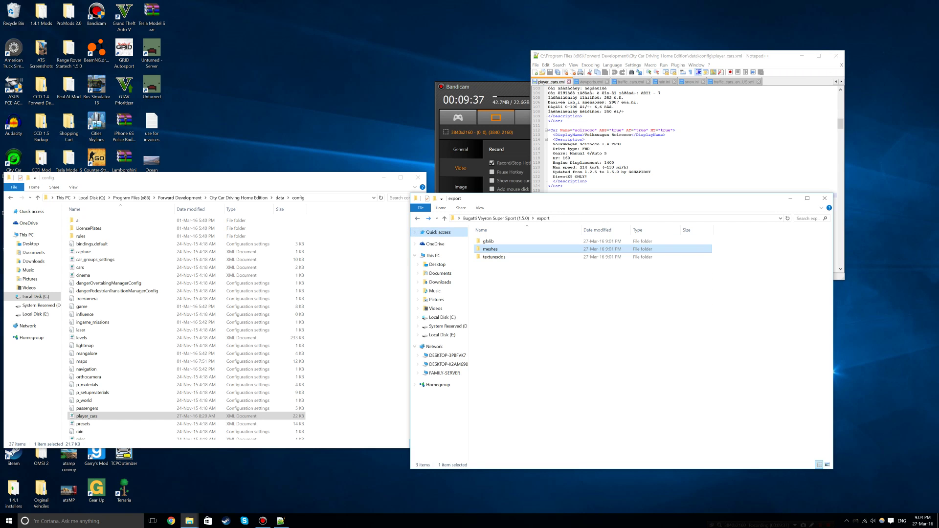
Step: Examine the textures in the mod's export\texturesdds\cars\BVeyron_by_KsenON116rus folder and return to the mod's top-level folder
{"action": "key", "text": "Down"}
{"action": "key", "text": "Return"}
{"action": "key", "text": "Down"}
{"action": "key", "text": "Return"}
{"action": "key", "text": "Down"}
{"action": "key", "text": "Return"}
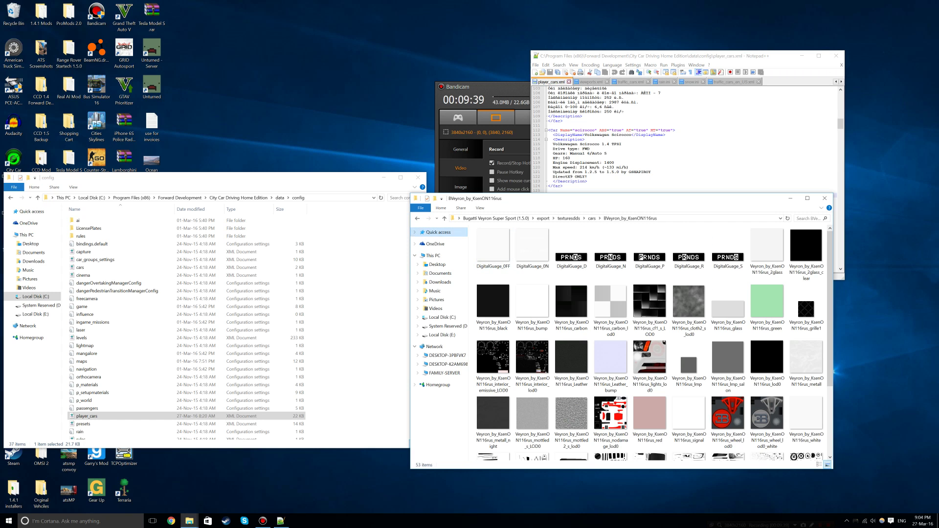
{"action": "key", "text": "alt+Up"}
{"action": "key", "text": "alt+Up"}
{"action": "key", "text": "alt+Up"}
{"action": "key", "text": "alt+Up"}
Step: Open the mod's data folder and inspect the contents of its first subfolder
{"action": "key", "text": "Return"}
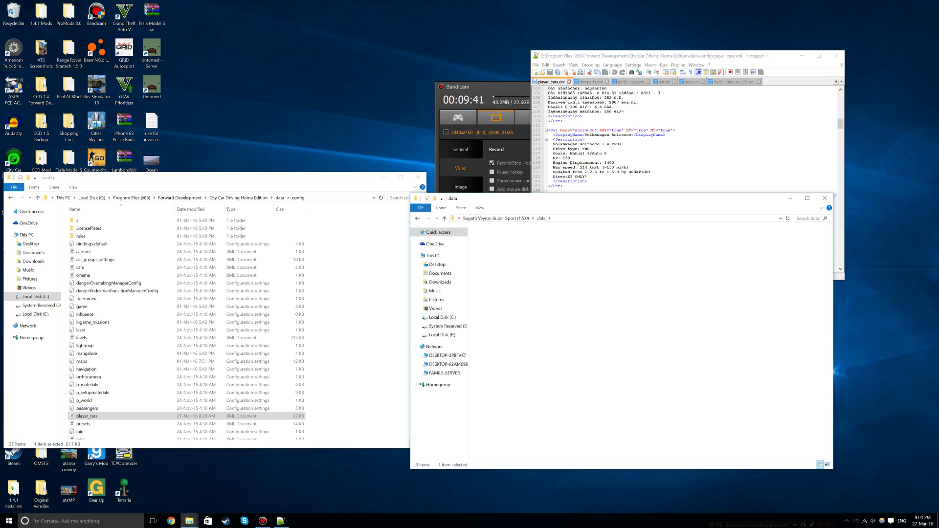
{"action": "key", "text": "Down"}
{"action": "key", "text": "Return"}
{"action": "key", "text": "Down"}
{"action": "key", "text": "Return"}
{"action": "key", "text": "Down"}
{"action": "key", "text": "Return"}
{"action": "key", "text": "alt+Up"}
{"action": "key", "text": "alt+Up"}
{"action": "key", "text": "alt+Up"}
Step: Check the mod's data\gui\home\imagesets\cars folder and return to the data folder
{"action": "key", "text": "Return"}
{"action": "key", "text": "Down"}
{"action": "key", "text": "Return"}
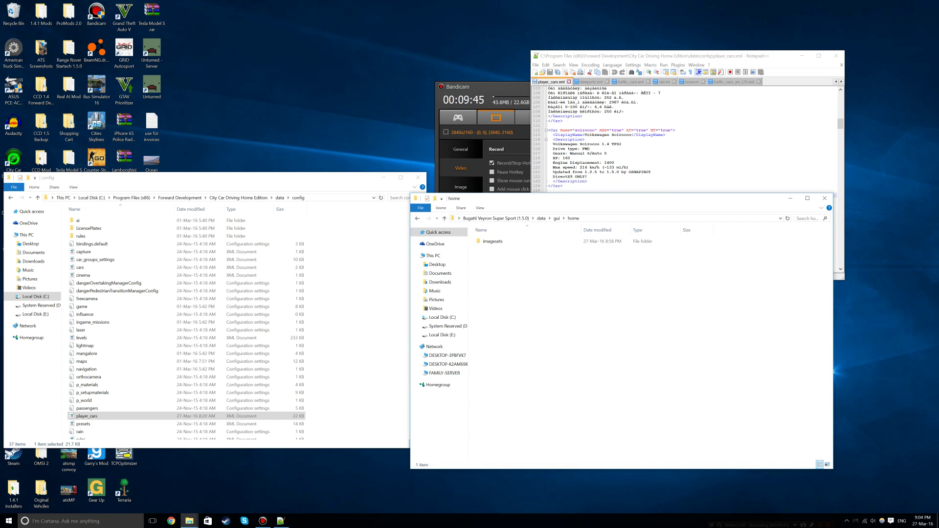
{"action": "key", "text": "Down"}
{"action": "key", "text": "Return"}
{"action": "key", "text": "Down"}
{"action": "key", "text": "Return"}
{"action": "key", "text": "alt+Up"}
{"action": "key", "text": "alt+Up"}
{"action": "key", "text": "alt+Up"}
{"action": "key", "text": "alt+Up"}
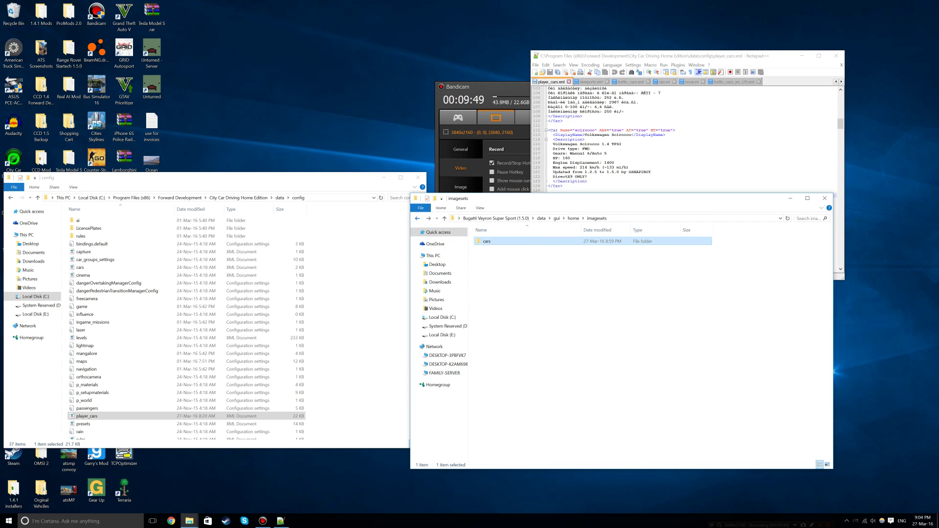
{"action": "key", "text": "Return"}
{"action": "key", "text": "Down"}
{"action": "key", "text": "Return"}
{"action": "key", "text": "Down"}
{"action": "key", "text": "Return"}
{"action": "key", "text": "Down"}
{"action": "key", "text": "Return"}
{"action": "key", "text": "alt+Up"}
{"action": "key", "text": "alt+Up"}
{"action": "key", "text": "alt+Up"}
{"action": "key", "text": "alt+Up"}
{"action": "key", "text": "alt+Up"}
Step: Examine the BVeyron_by_KsenON116rus folders under Engine, cars and Transmission in the mod's data\physcis folder
{"action": "double_click", "coordinate": [490, 257]}
{"action": "double_click", "coordinate": [489, 249]}
{"action": "double_click", "coordinate": [490, 241]}
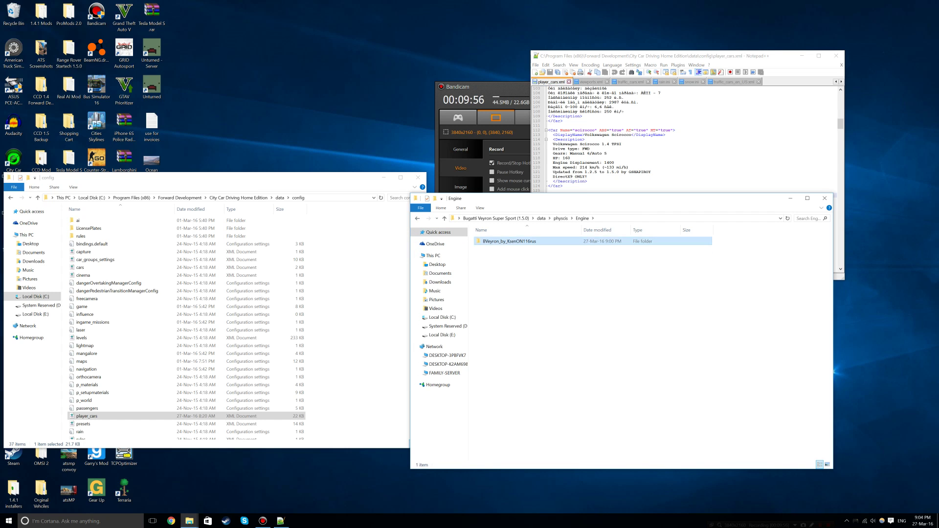
{"action": "key", "text": "alt+Up"}
{"action": "key", "text": "alt+Up"}
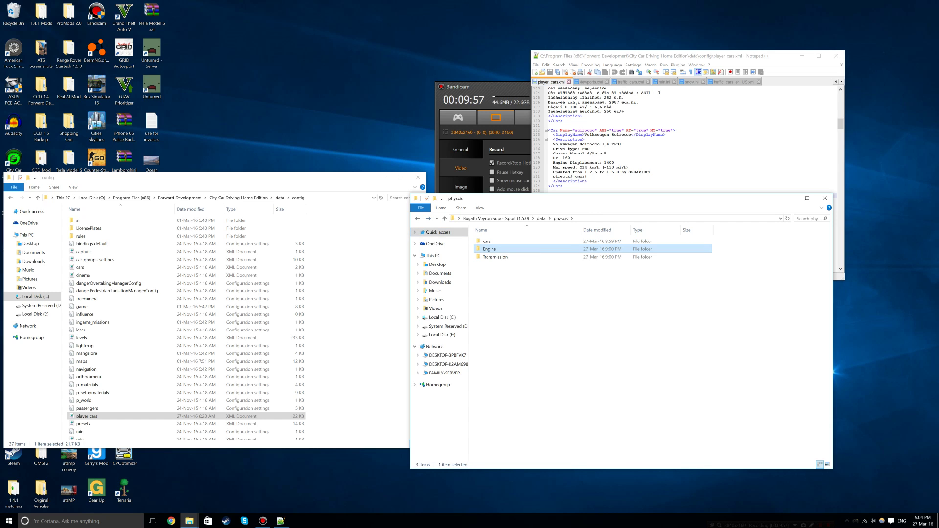
{"action": "key", "text": "Up"}
{"action": "key", "text": "Return"}
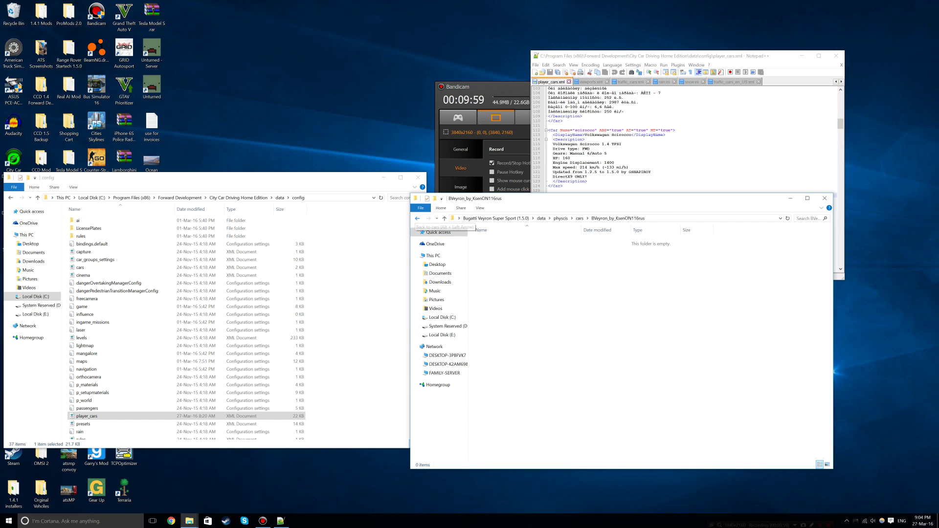
{"action": "left_click", "coordinate": [417, 218]}
{"action": "left_click", "coordinate": [417, 219]}
{"action": "left_click", "coordinate": [417, 218]}
{"action": "double_click", "coordinate": [490, 257]}
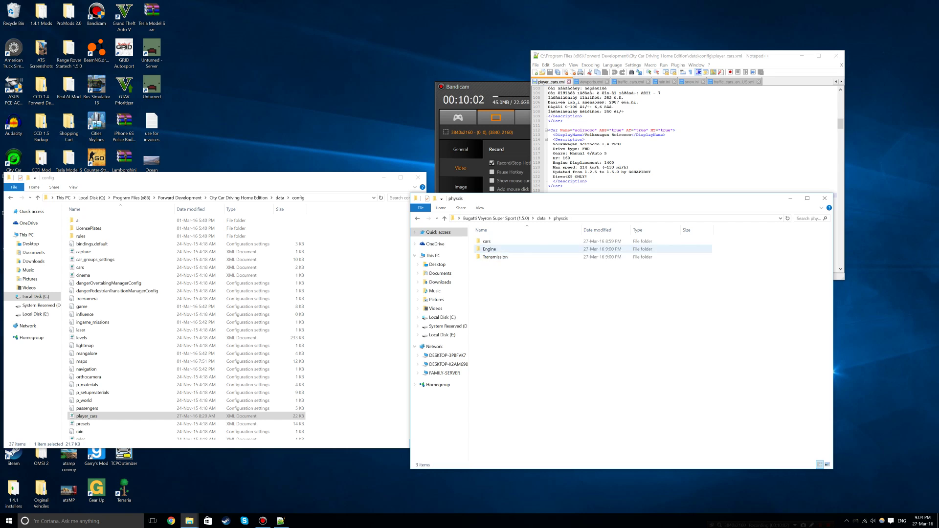
{"action": "double_click", "coordinate": [494, 257]}
{"action": "double_click", "coordinate": [508, 241]}
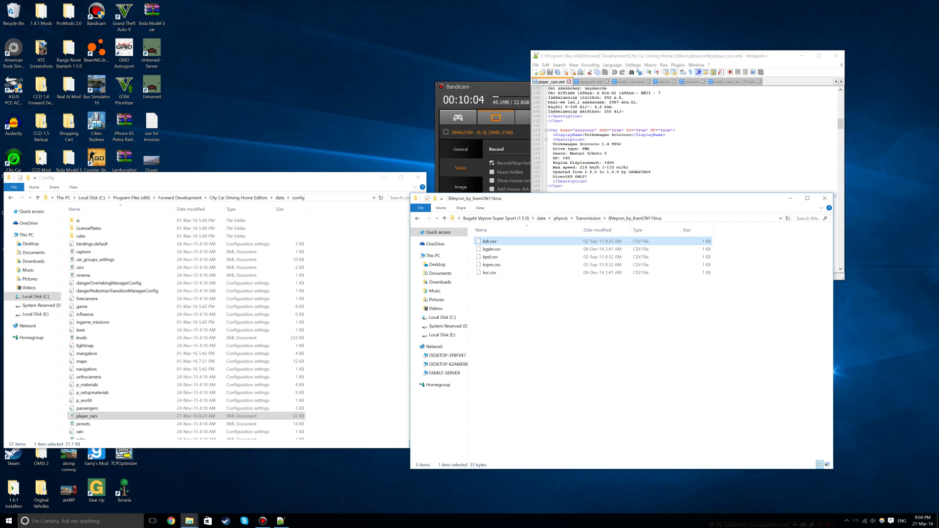
{"action": "left_click", "coordinate": [417, 219]}
{"action": "left_click", "coordinate": [417, 218]}
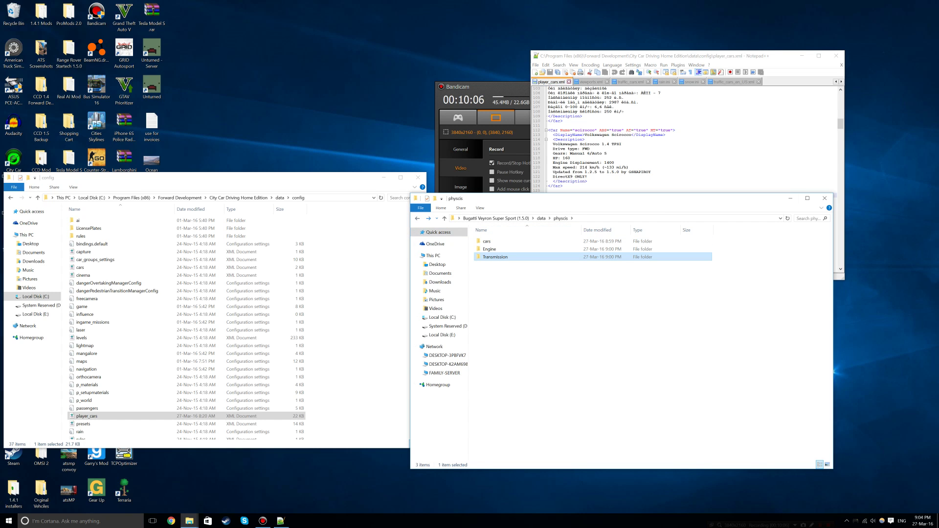
Step: Open the CCD Mod Installers folder from the desktop and launch CCD Mod Installer by Daeman v.1.5.0
{"action": "key", "text": "alt+Tab"}
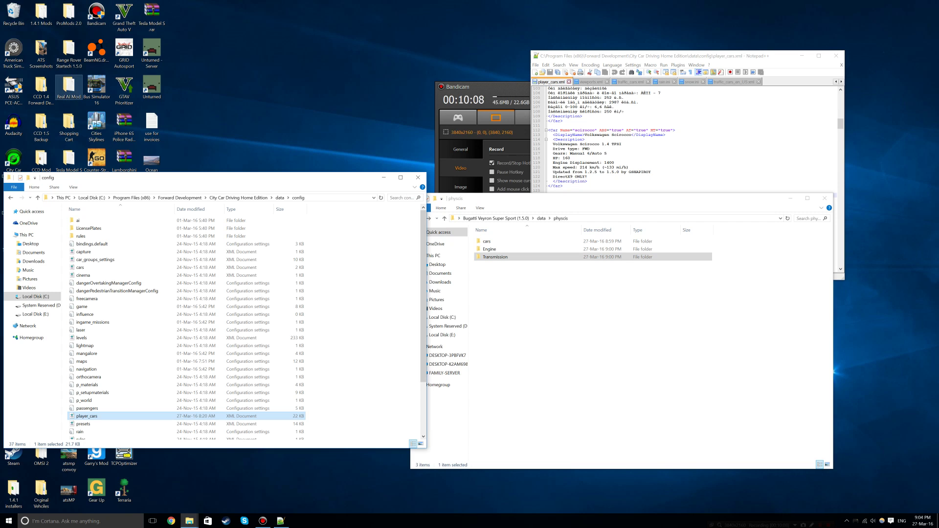
{"action": "left_click_drag", "start_coordinate": [132, 177], "coordinate": [444, 92]}
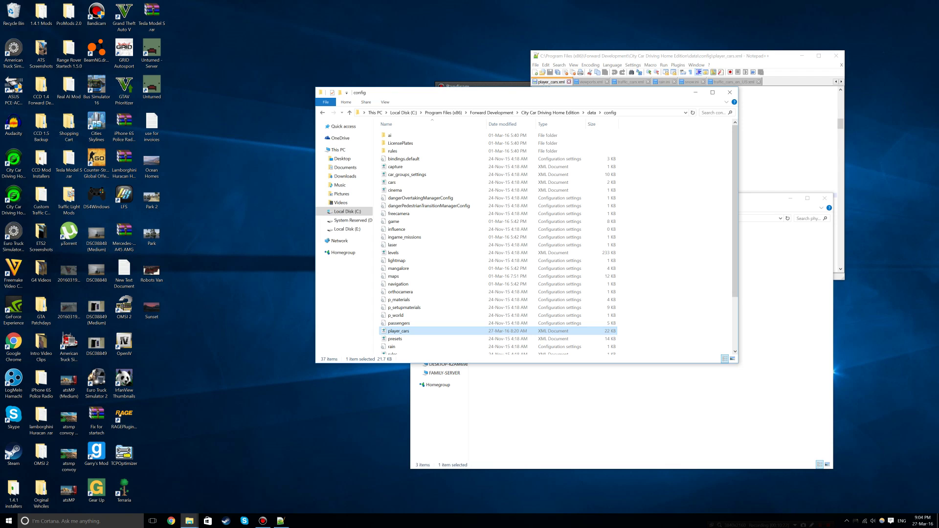
{"action": "left_click_drag", "start_coordinate": [41, 162], "coordinate": [262, 234]}
{"action": "double_click", "coordinate": [262, 234]}
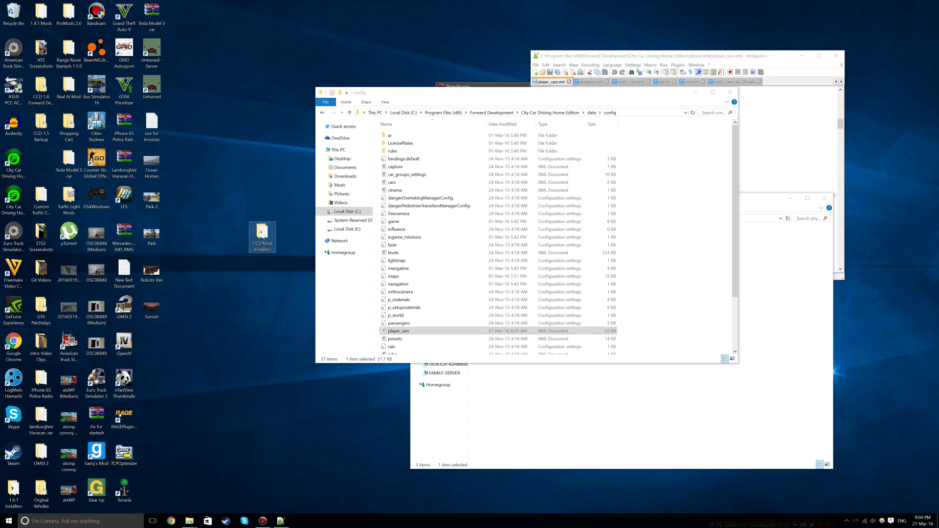
{"action": "left_click", "coordinate": [423, 152]}
{"action": "right_click", "coordinate": [451, 150]}
{"action": "left_click", "coordinate": [484, 162]}
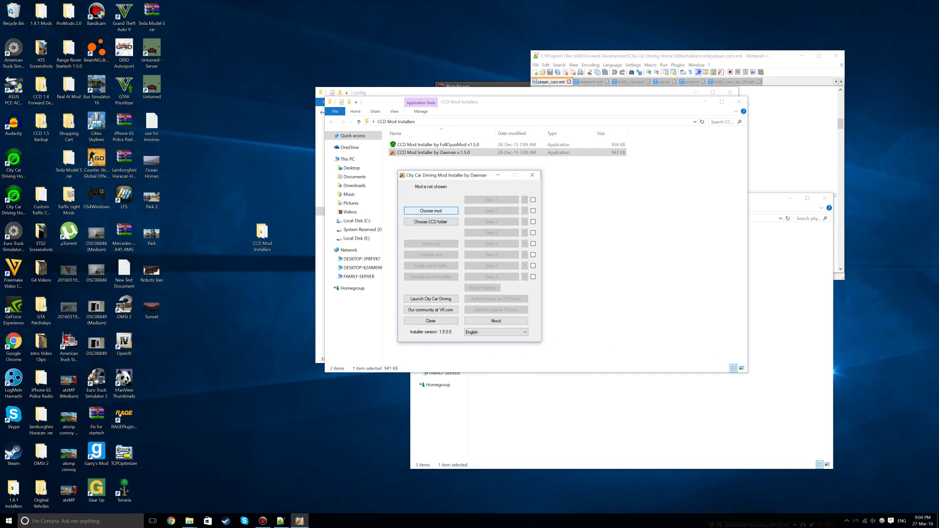
Step: Choose the Bugatti Veyron SS package from the Installed to CCD folder and install the mod
{"action": "left_click", "coordinate": [431, 210]}
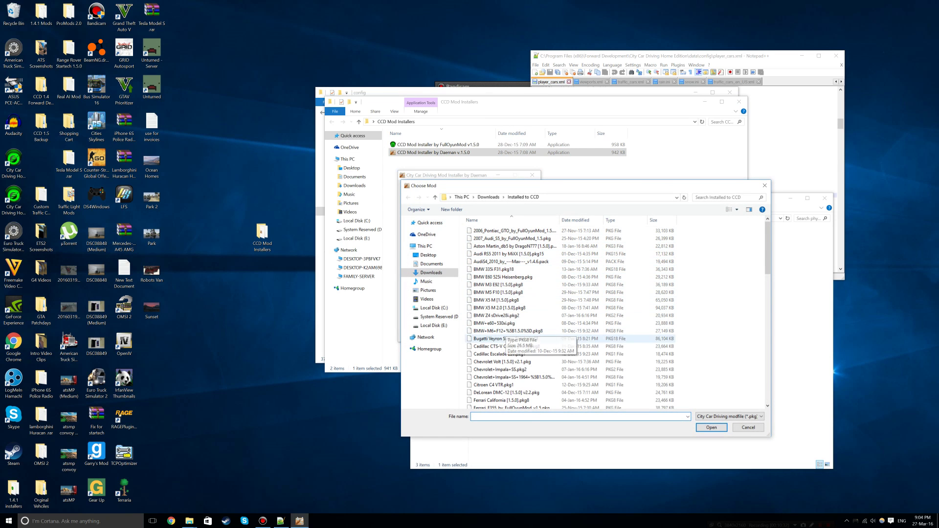
{"action": "left_click", "coordinate": [505, 338]}
{"action": "left_click", "coordinate": [711, 426]}
{"action": "left_click", "coordinate": [430, 244]}
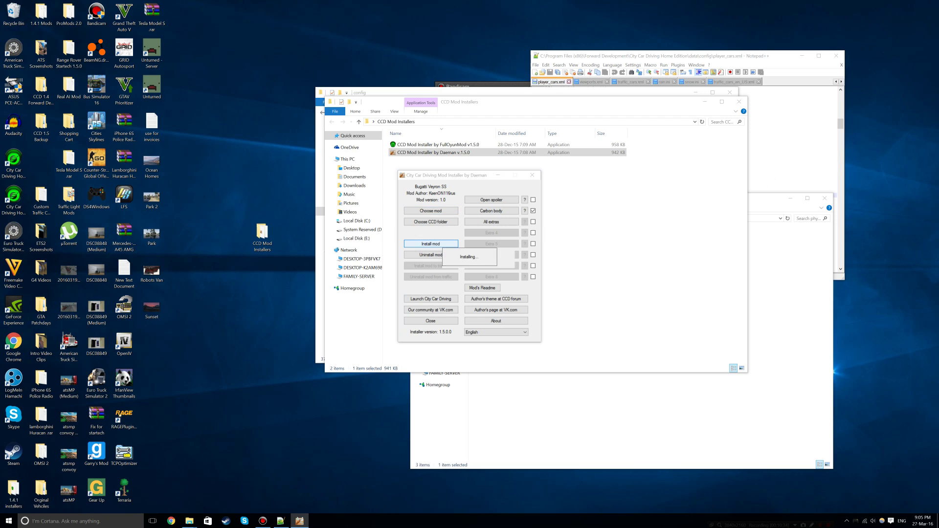
Step: Install the Carbon body extra for the Bugatti Veyron SS mod
{"action": "left_click", "coordinate": [495, 285]}
{"action": "left_click", "coordinate": [490, 211]}
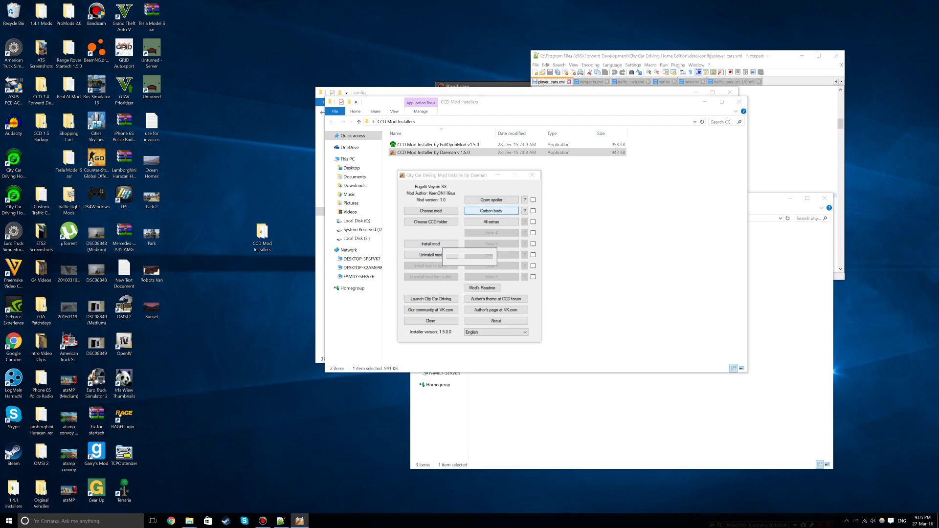
{"action": "key", "text": "Return"}
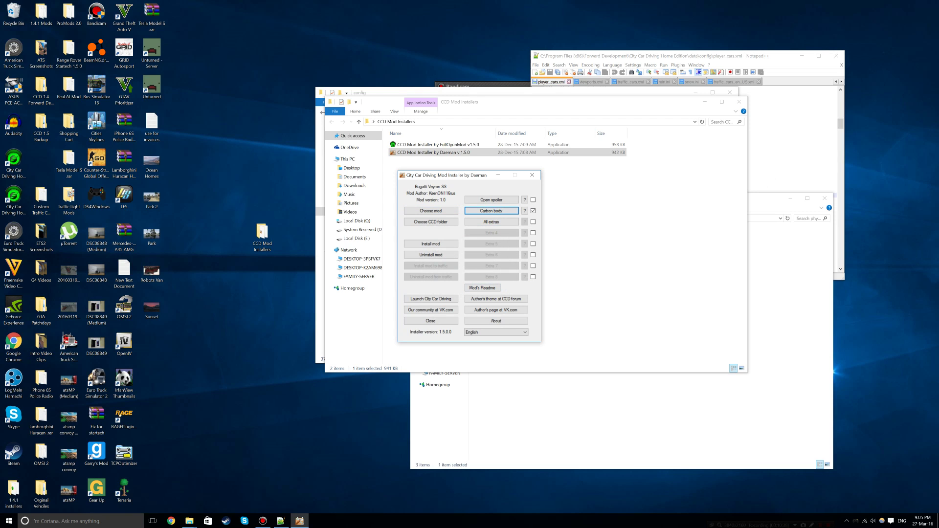
Step: Close the mod installer, the CCD Mod Installers folder and the Notepad++ window holding player_cars.xml
{"action": "left_click", "coordinate": [531, 175]}
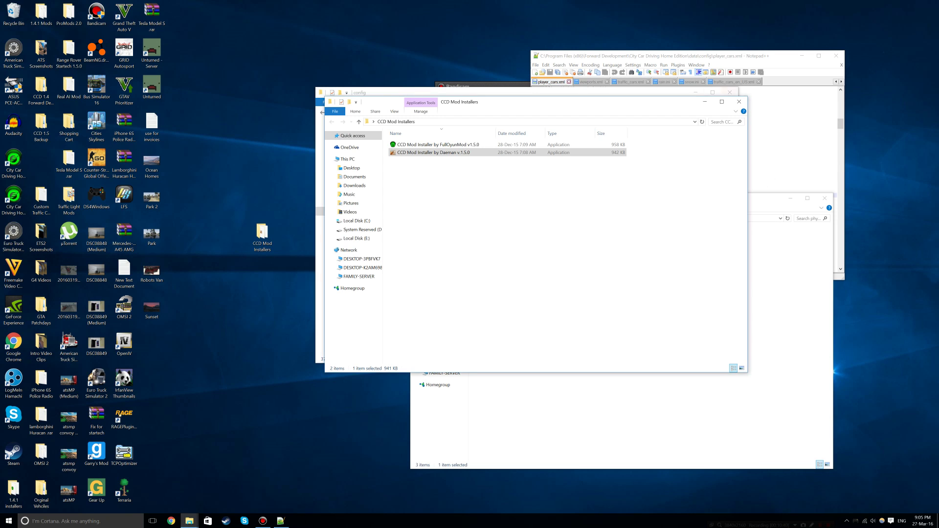
{"action": "left_click", "coordinate": [738, 101]}
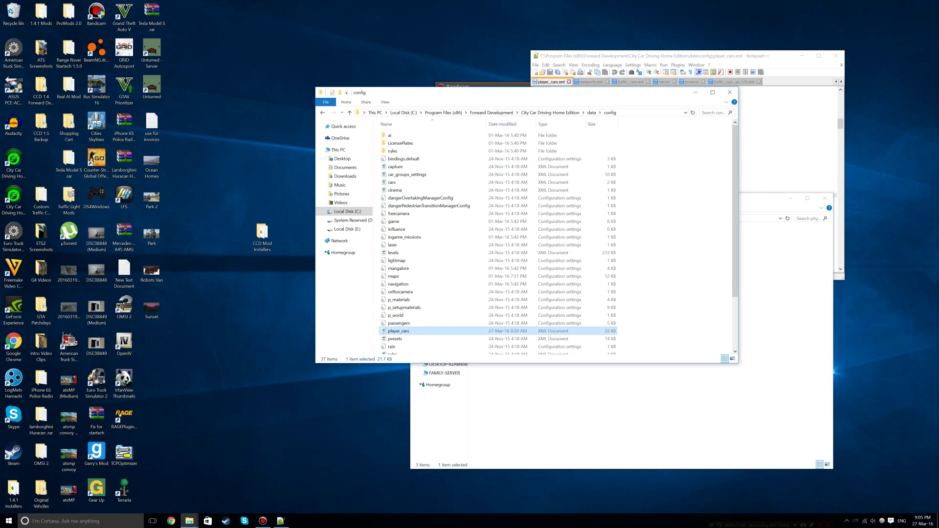
{"action": "key", "text": "alt+Tab"}
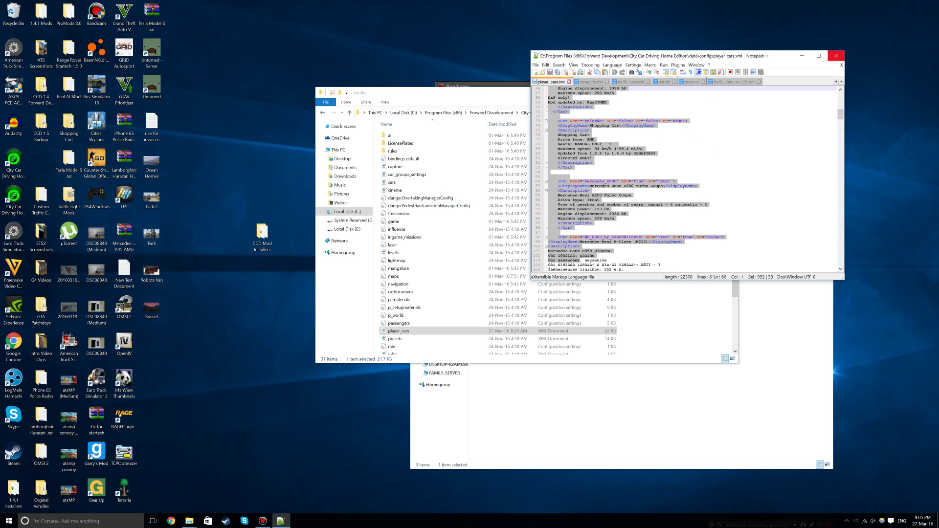
{"action": "left_click", "coordinate": [835, 55]}
Step: Copy p_player_setup from the game's data\physics\cars\BVeyron_by_KsenON116rus folder into the matching folder under the mod's data\physcis\cars
{"action": "left_click_drag", "start_coordinate": [558, 96], "coordinate": [252, 182]}
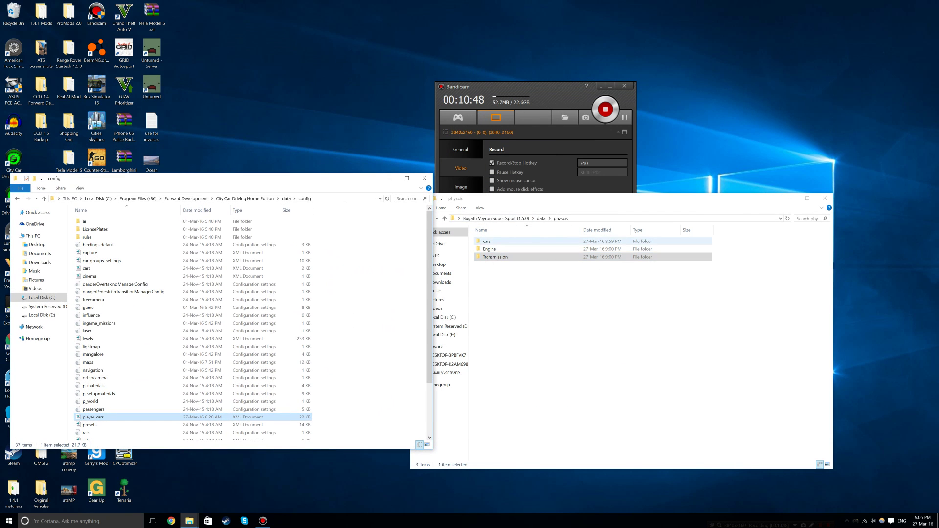
{"action": "left_click", "coordinate": [444, 218]}
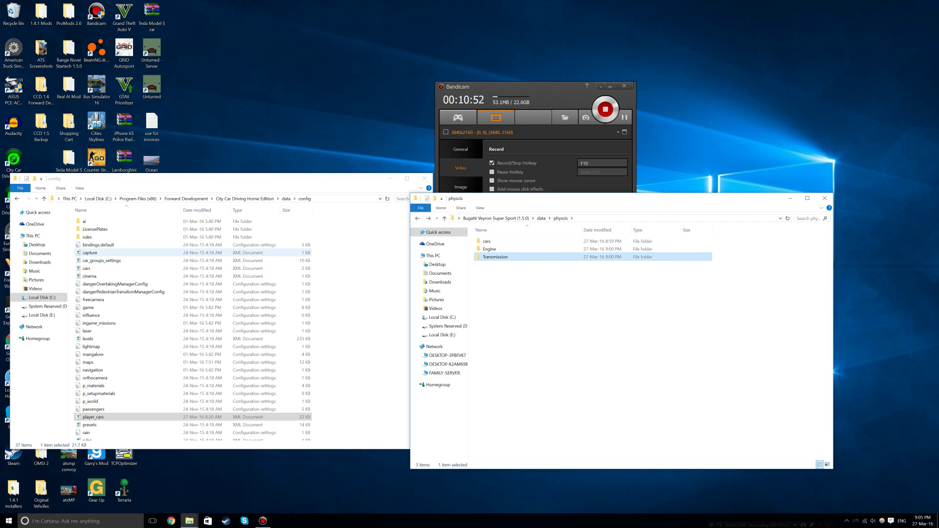
{"action": "left_click", "coordinate": [285, 199]}
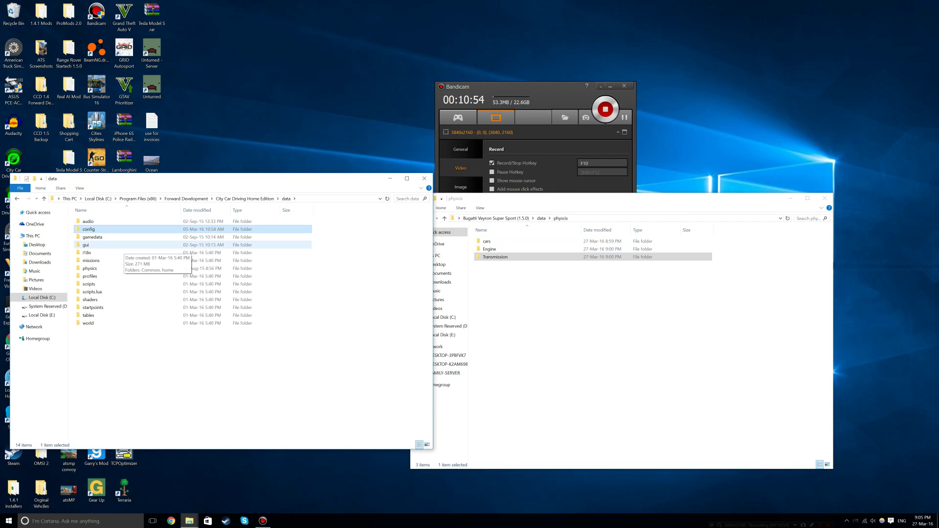
{"action": "double_click", "coordinate": [89, 268]}
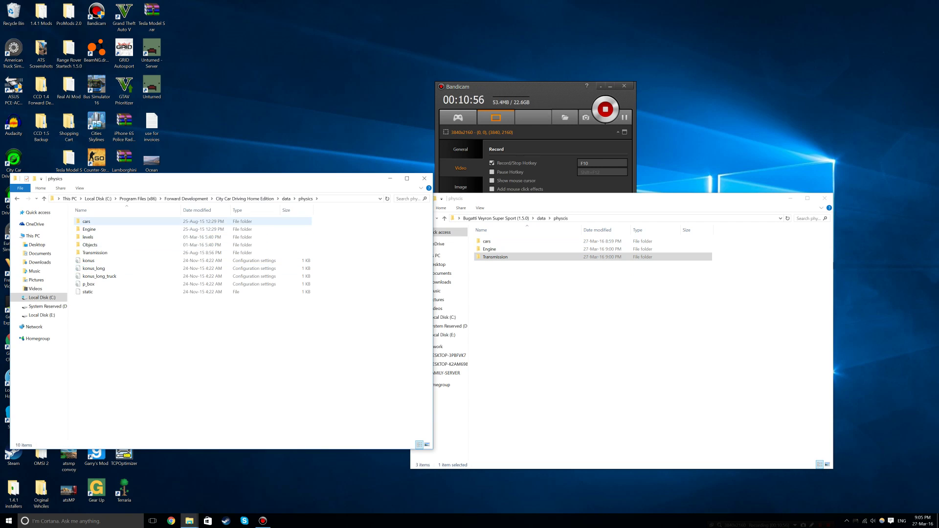
{"action": "double_click", "coordinate": [88, 221]}
{"action": "double_click", "coordinate": [109, 268]}
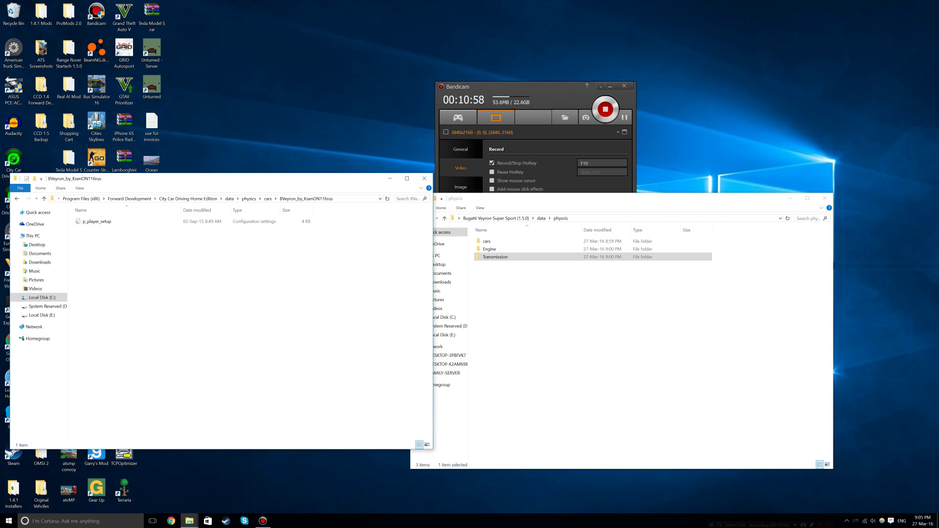
{"action": "left_click", "coordinate": [97, 221]}
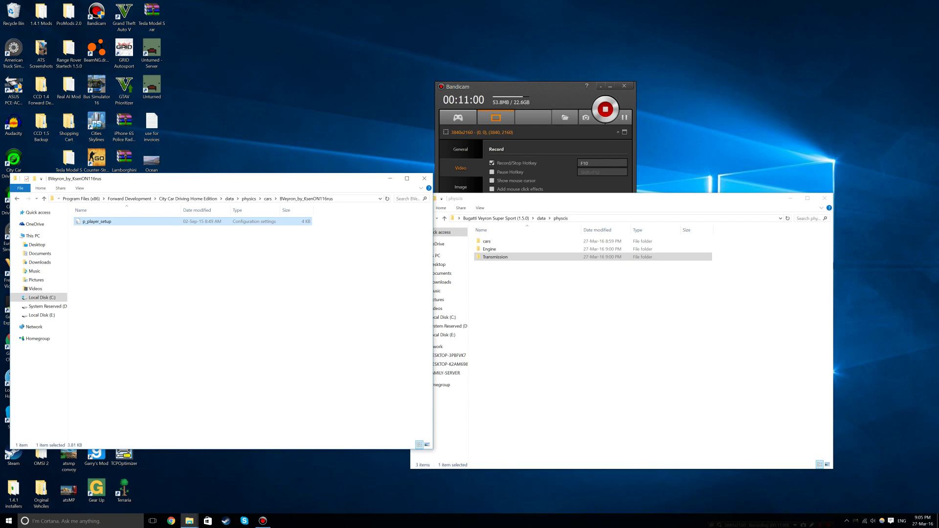
{"action": "double_click", "coordinate": [486, 241]}
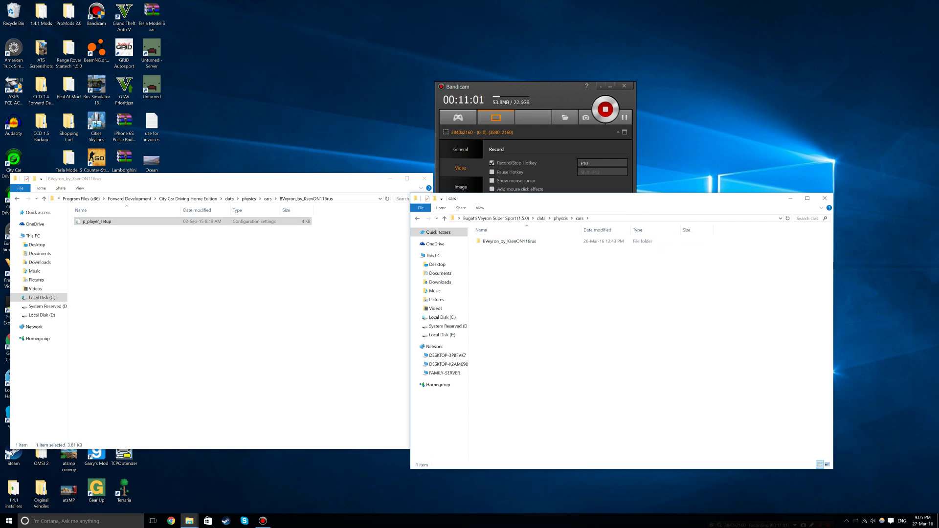
{"action": "double_click", "coordinate": [506, 241]}
{"action": "key", "text": "ctrl+v"}
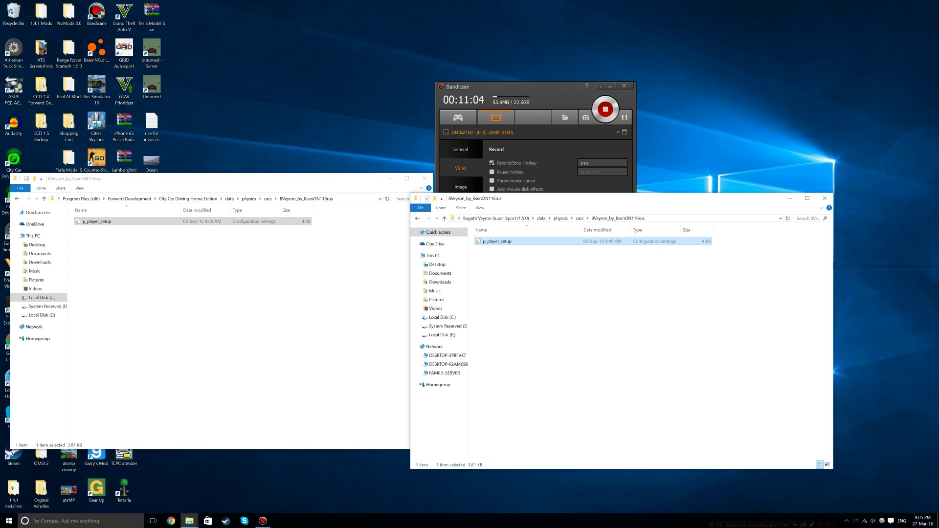
Step: Close the game's folder window and return to the mod's root folder, Bugatti Veyron Super Sport (1.5.0)
{"action": "left_click_drag", "start_coordinate": [347, 180], "coordinate": [318, 180]}
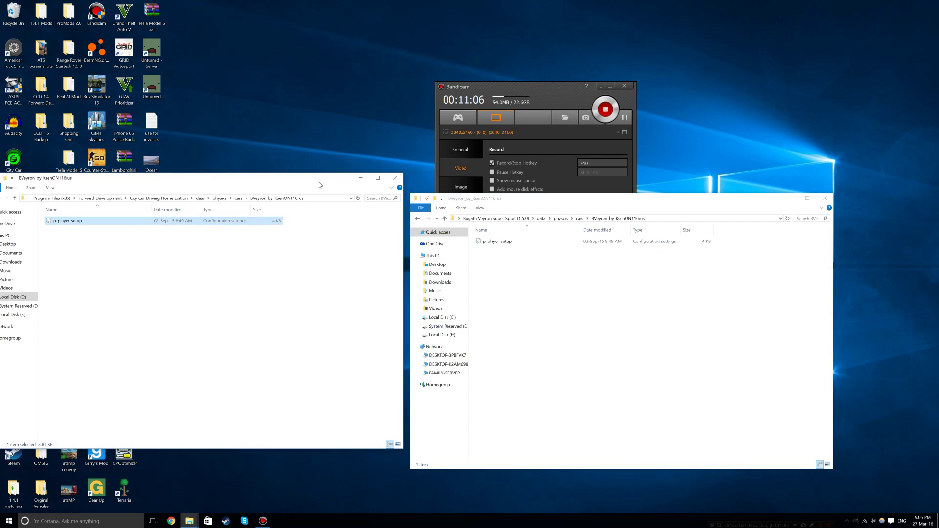
{"action": "left_click", "coordinate": [396, 178]}
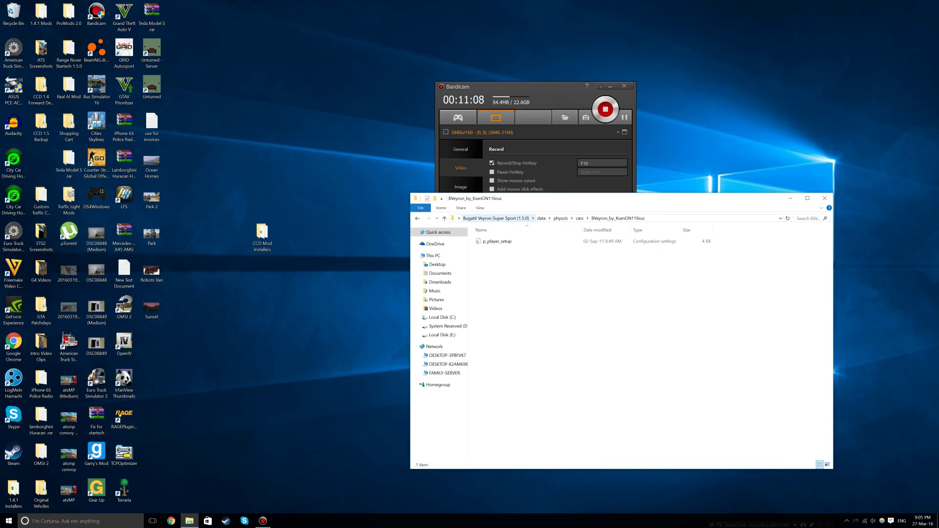
{"action": "left_click", "coordinate": [541, 218]}
{"action": "left_click", "coordinate": [495, 218]}
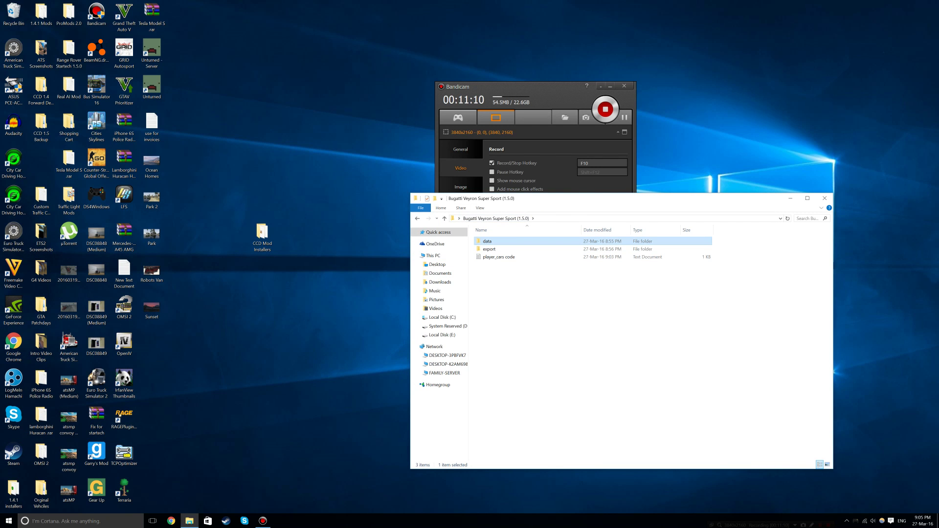
{"action": "left_click_drag", "start_coordinate": [552, 326], "coordinate": [491, 239]}
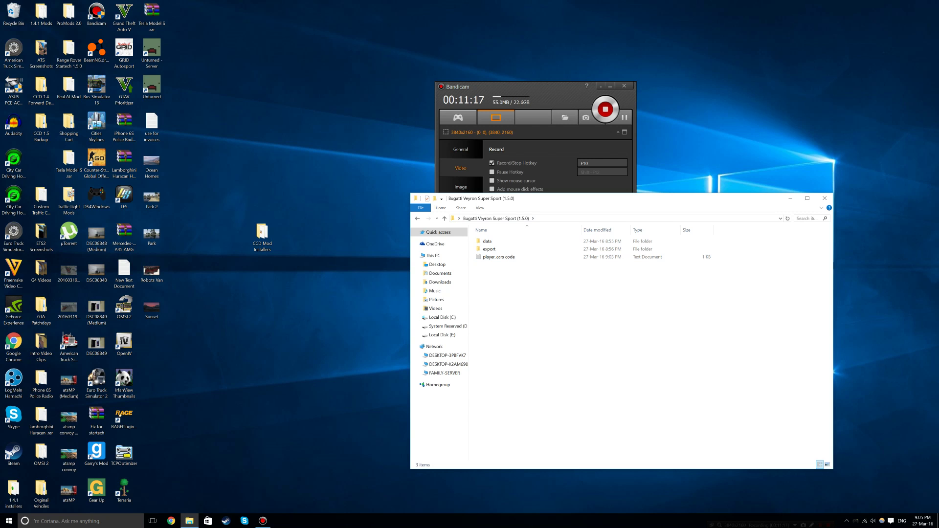
{"action": "left_click_drag", "start_coordinate": [576, 318], "coordinate": [500, 242]}
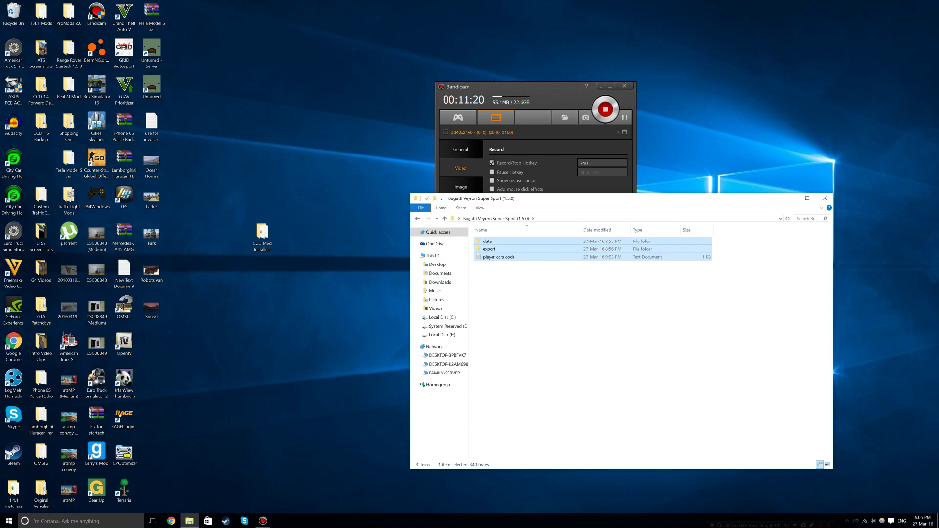
{"action": "left_click_drag", "start_coordinate": [536, 320], "coordinate": [493, 240]}
{"action": "left_click_drag", "start_coordinate": [517, 300], "coordinate": [480, 235]}
{"action": "left_click", "coordinate": [538, 294]}
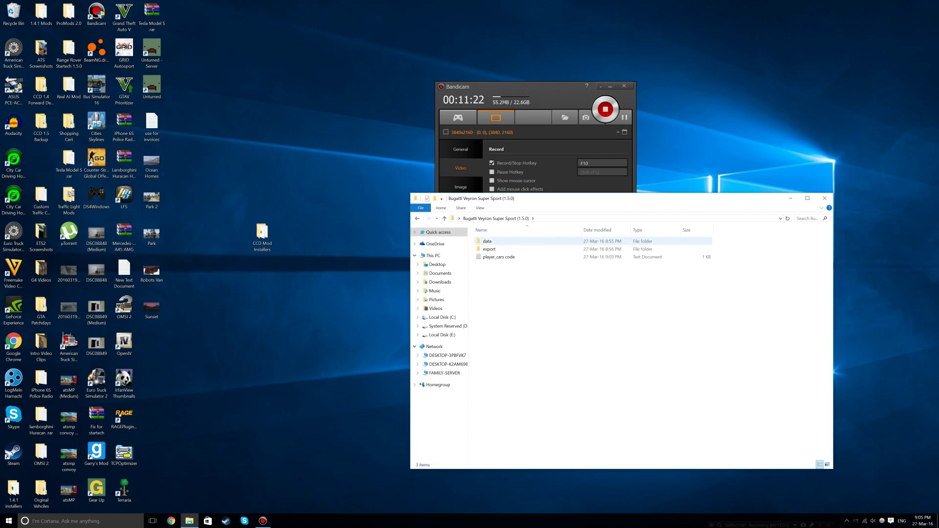